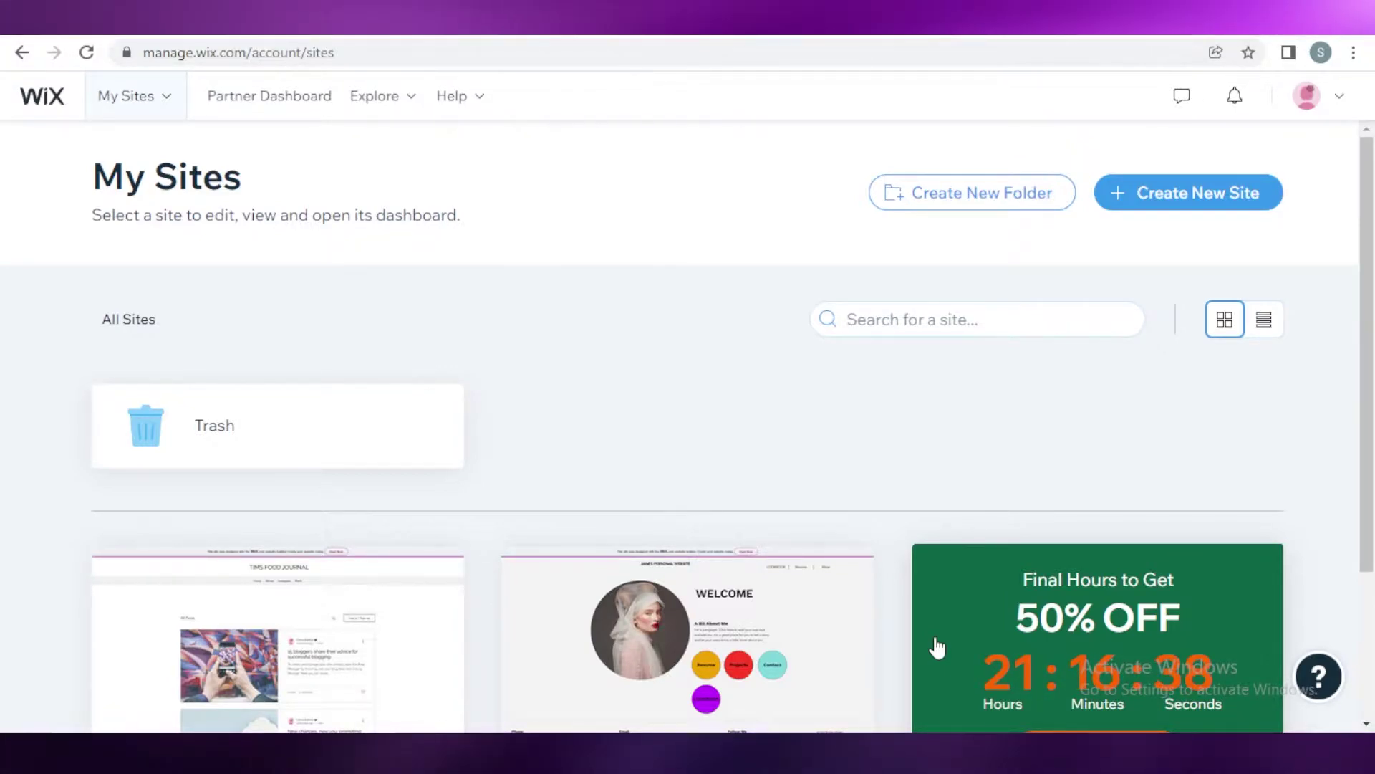
Step: Look over the Wix dashboard and briefly check the account menu
scroll(937, 648, down, 3)
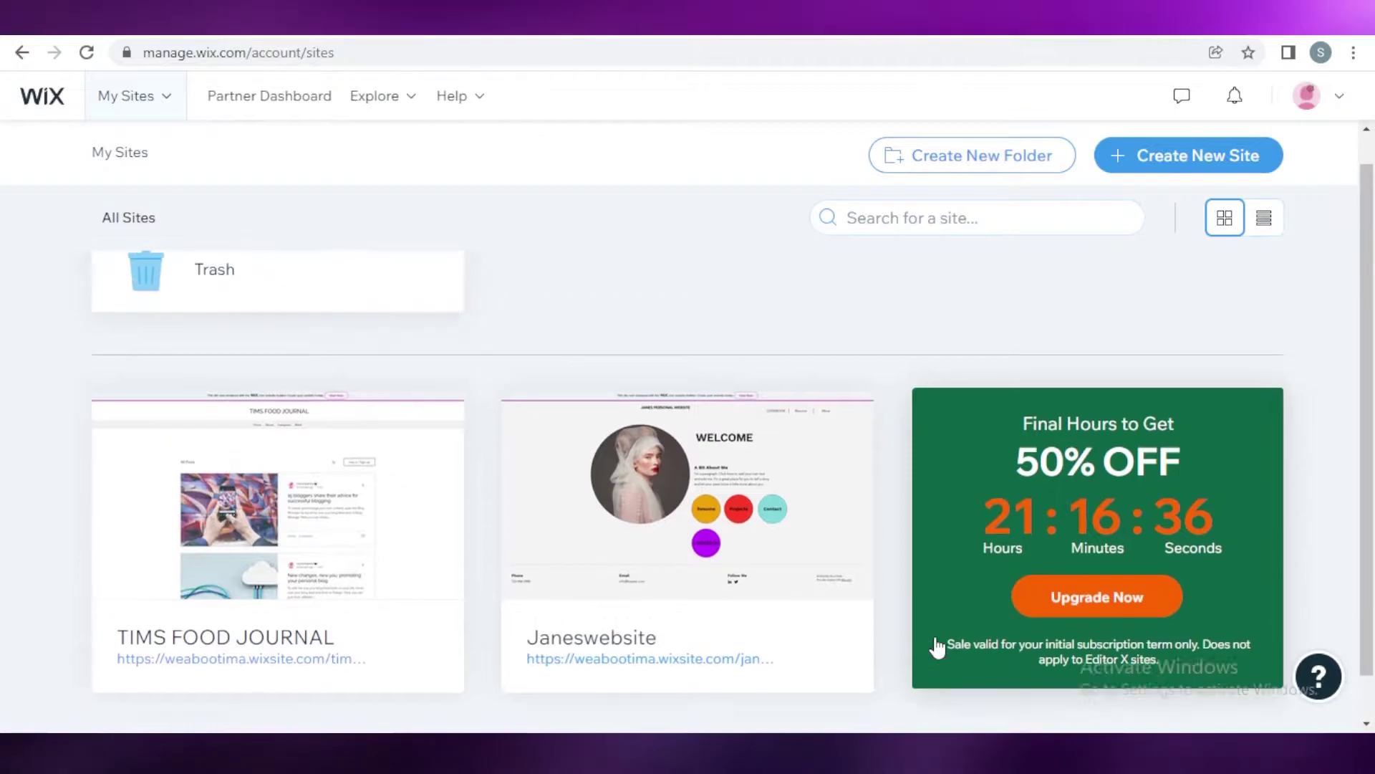
scroll(937, 647, up, 3)
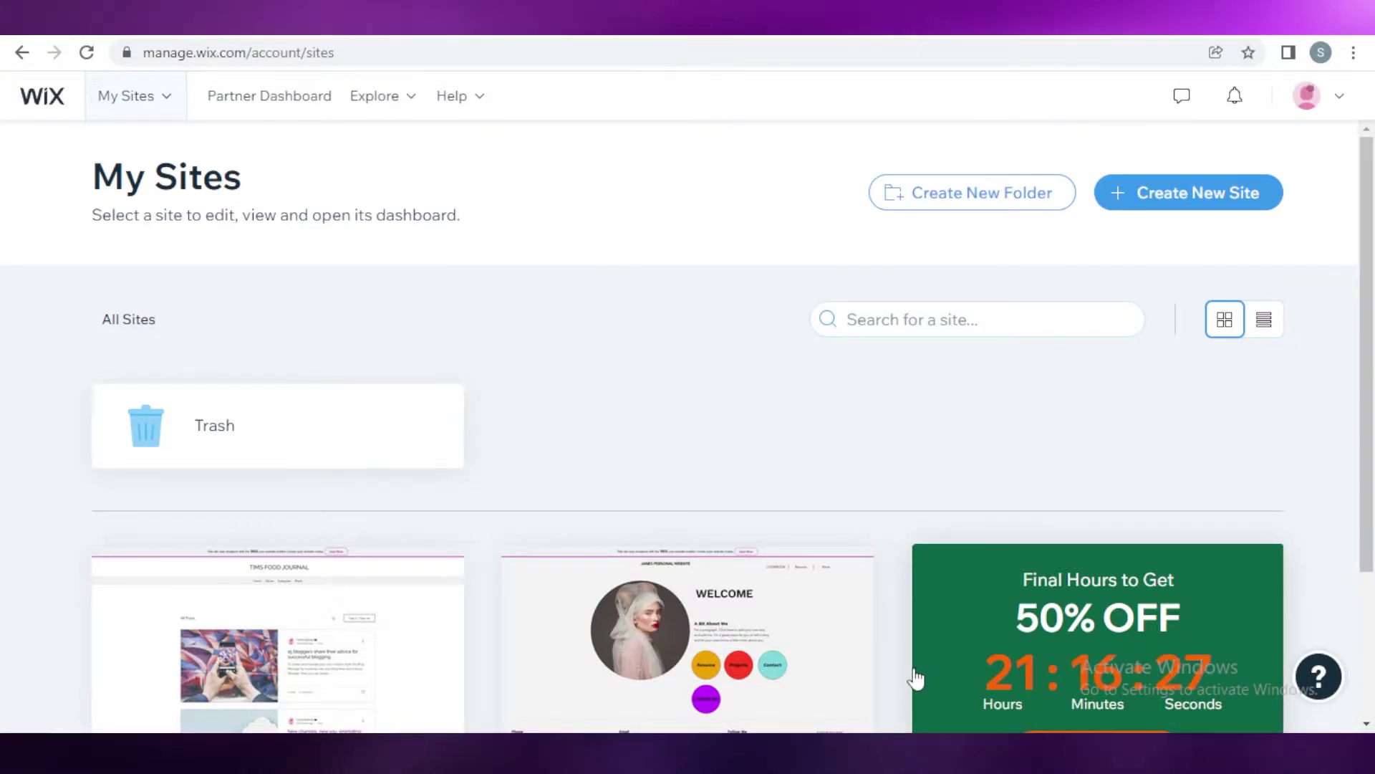
scroll(758, 454, down, 3)
mouse_move(738, 469)
scroll(738, 470, up, 3)
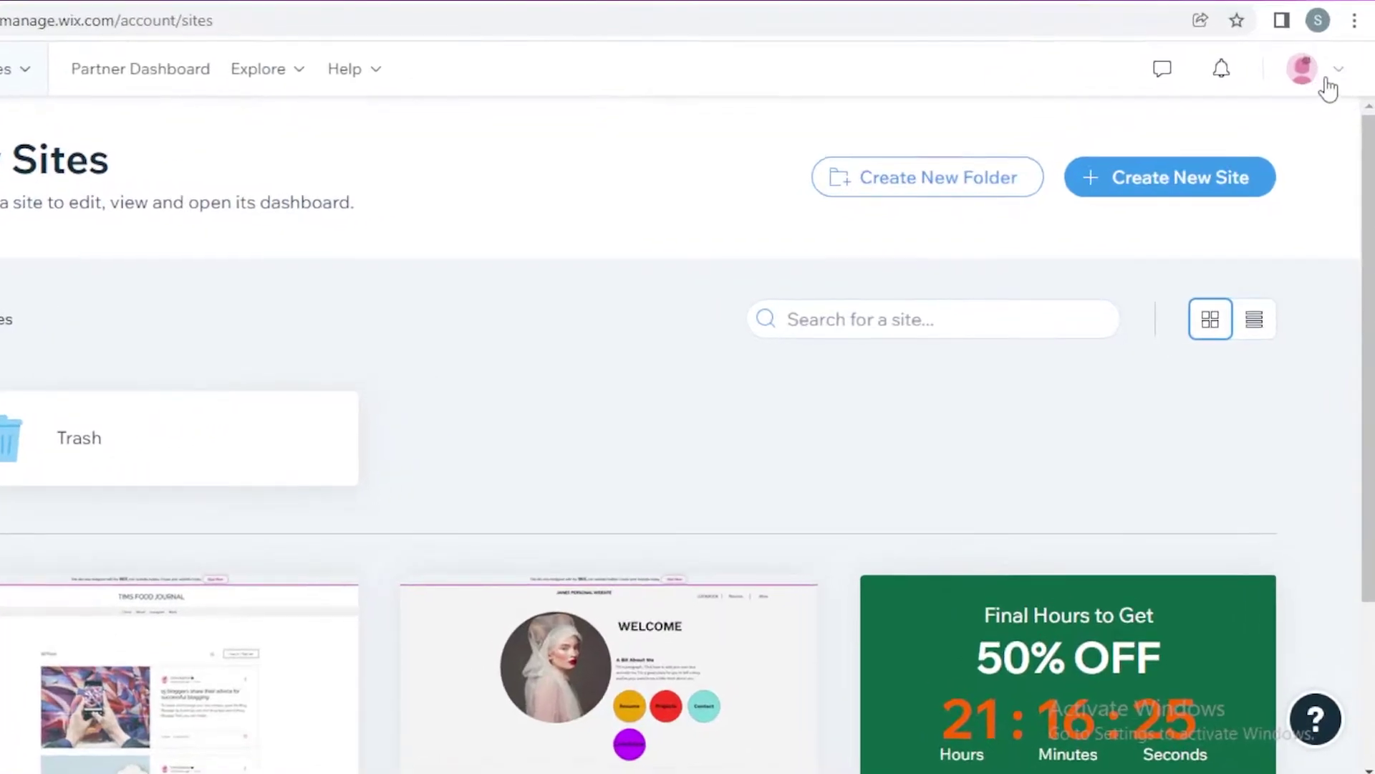
click(1329, 100)
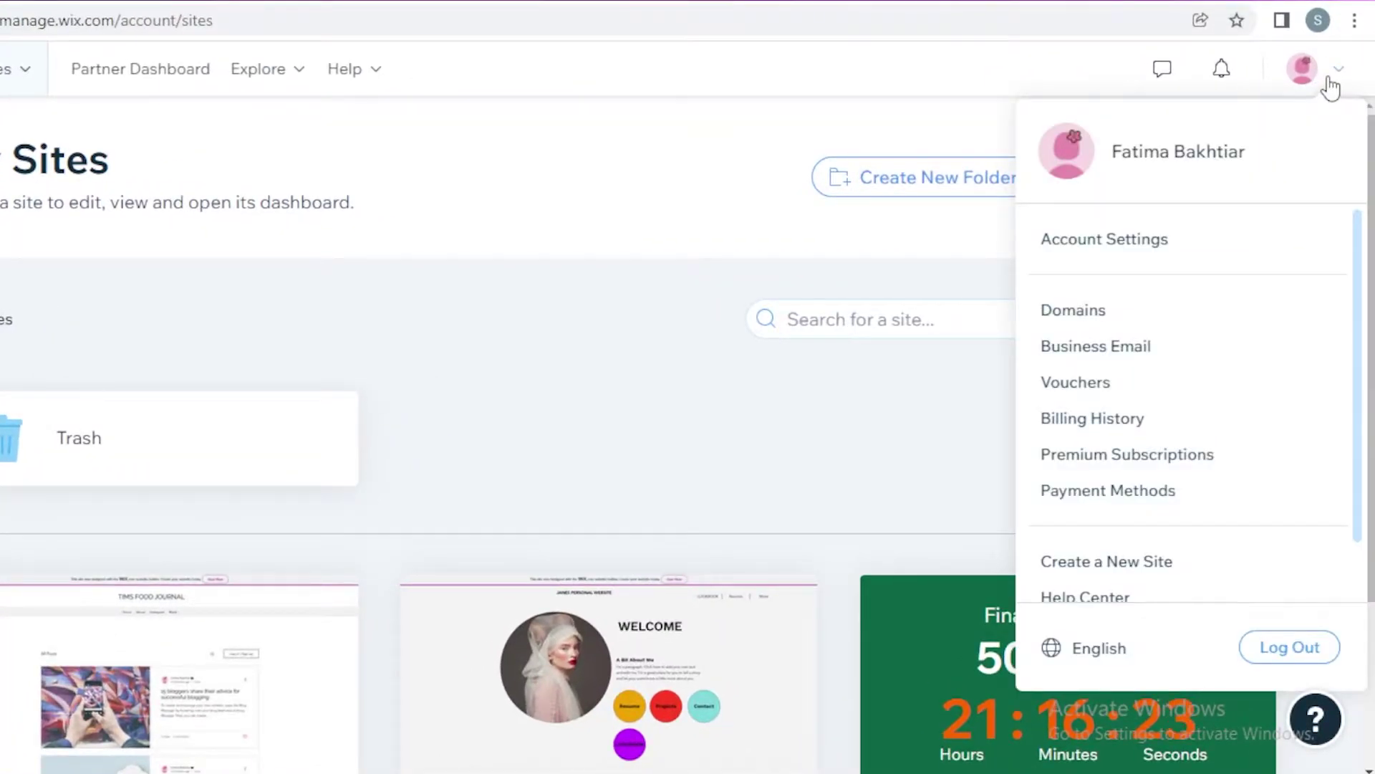
click(1331, 88)
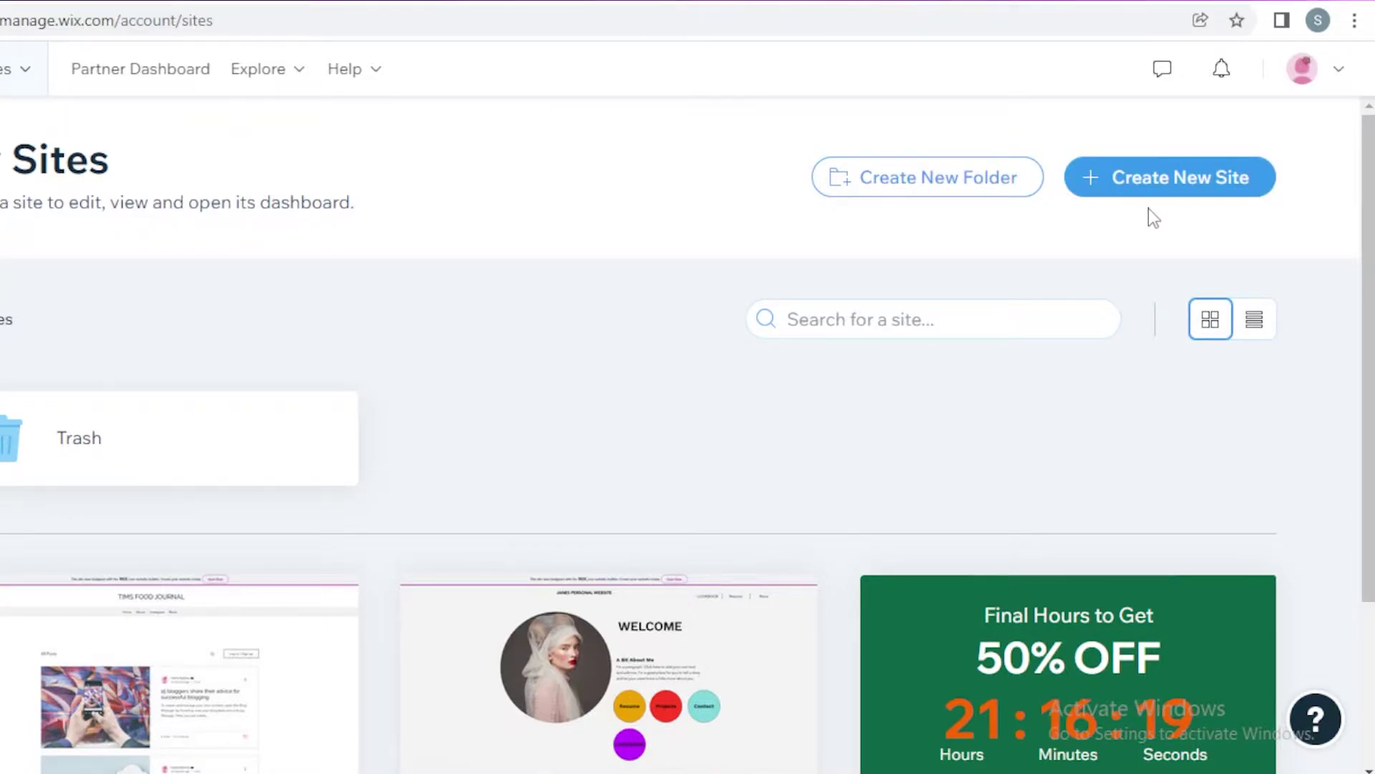
scroll(822, 482, down, 3)
scroll(777, 745, up, 2)
scroll(853, 389, up, 1)
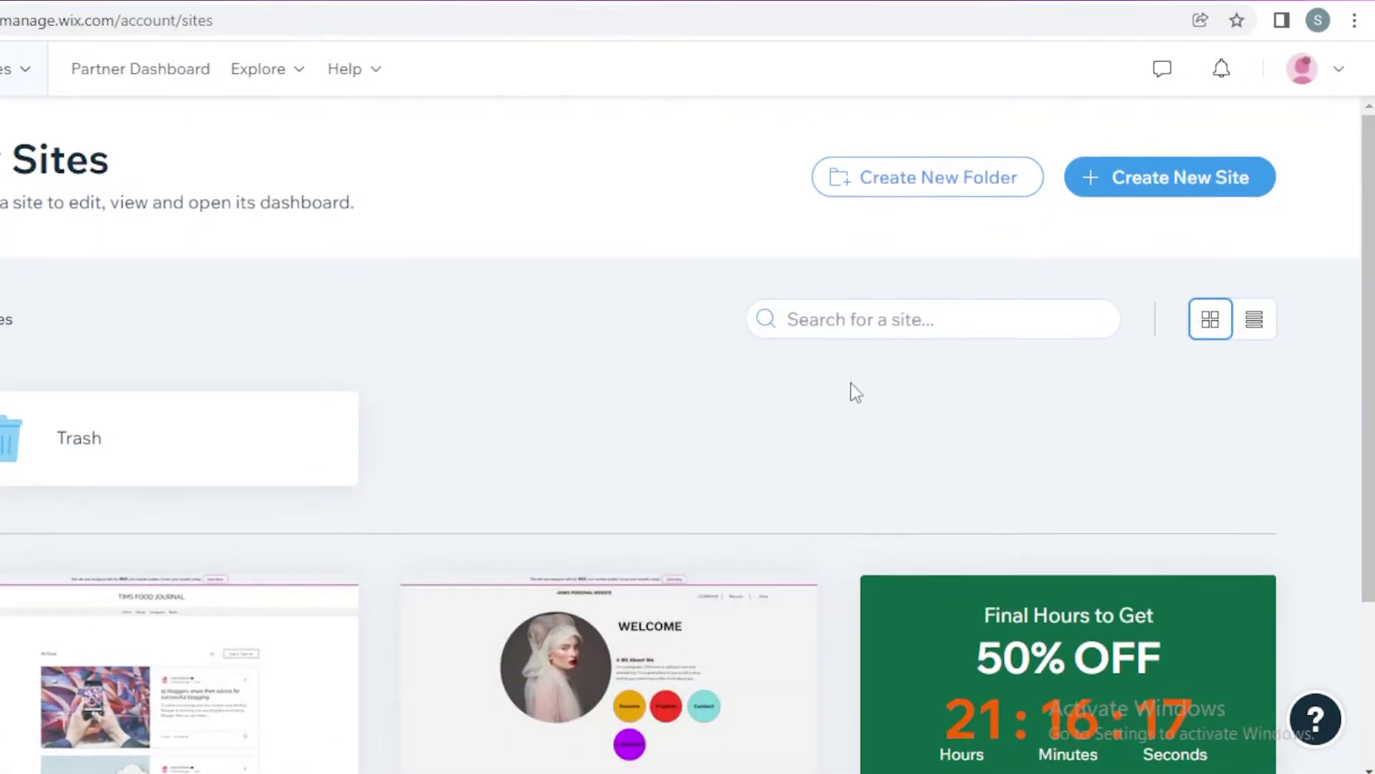
scroll(863, 430, down, 2)
scroll(1021, 238, up, 2)
scroll(1024, 239, up, 1)
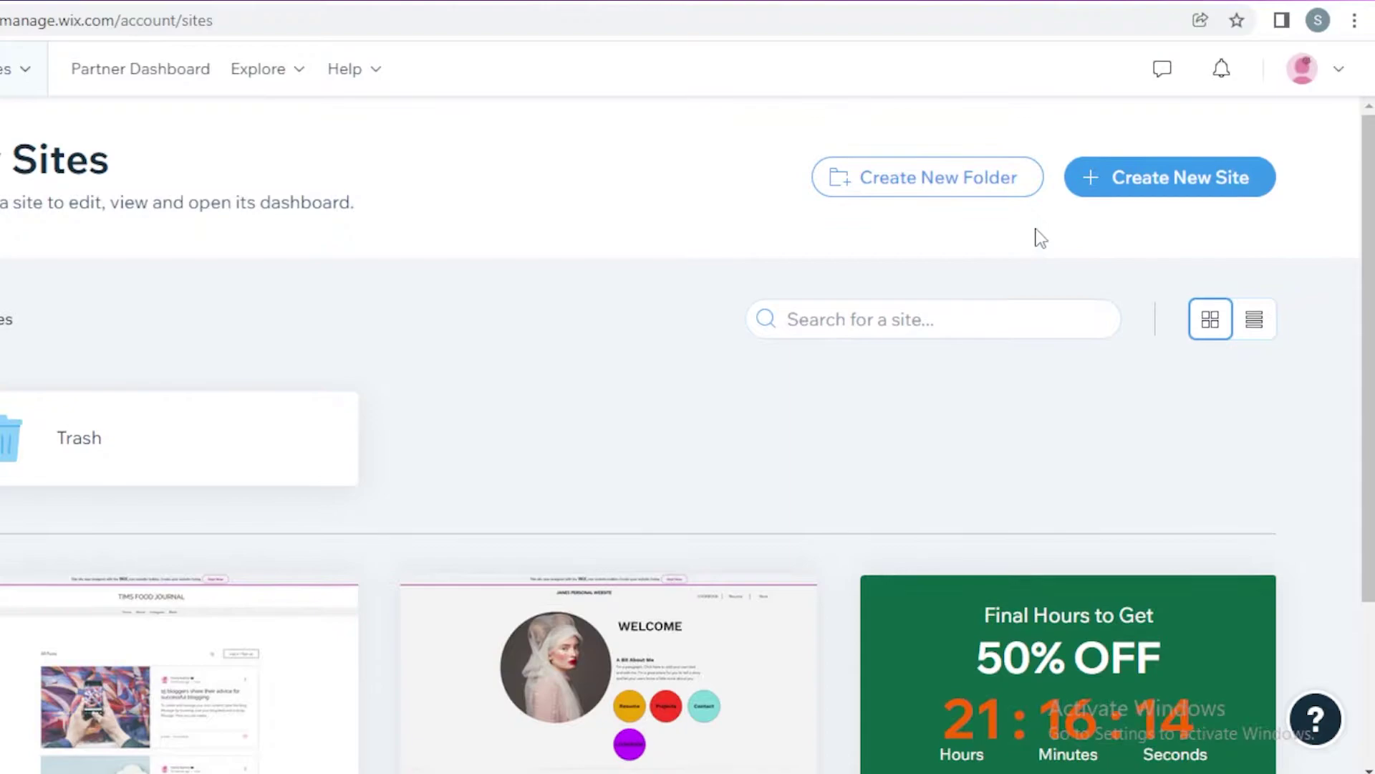
Step: Start a new Portfolio website, skip the add-on features, and choose to build from a template
click(1126, 181)
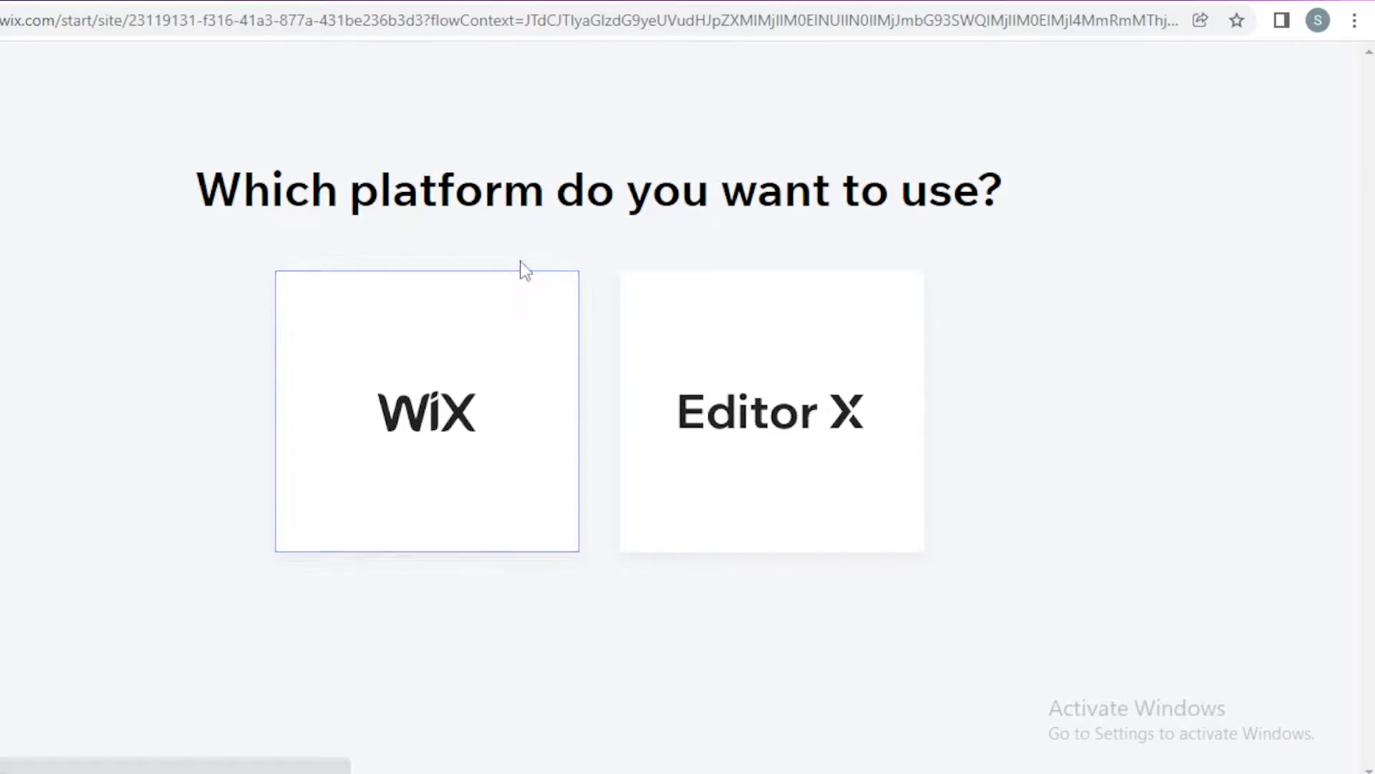
click(689, 448)
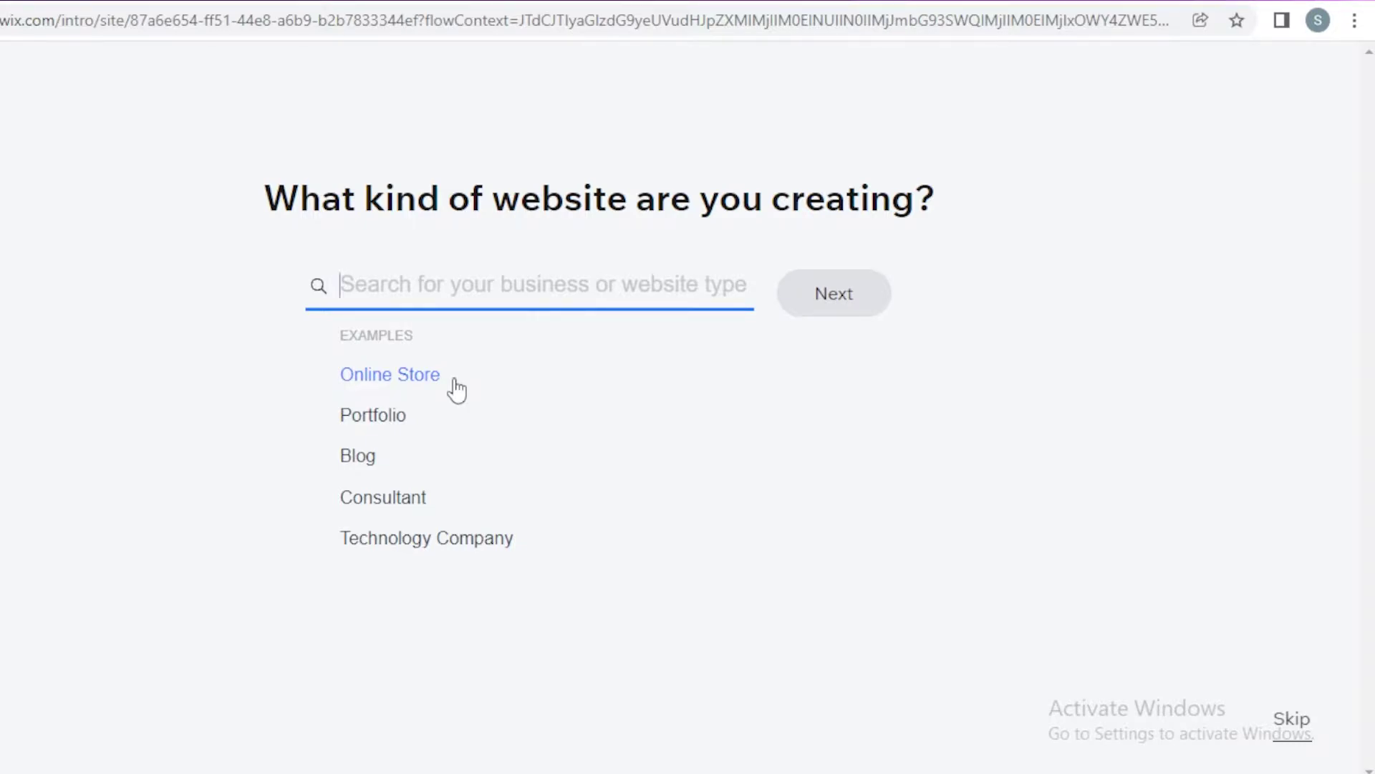
click(396, 429)
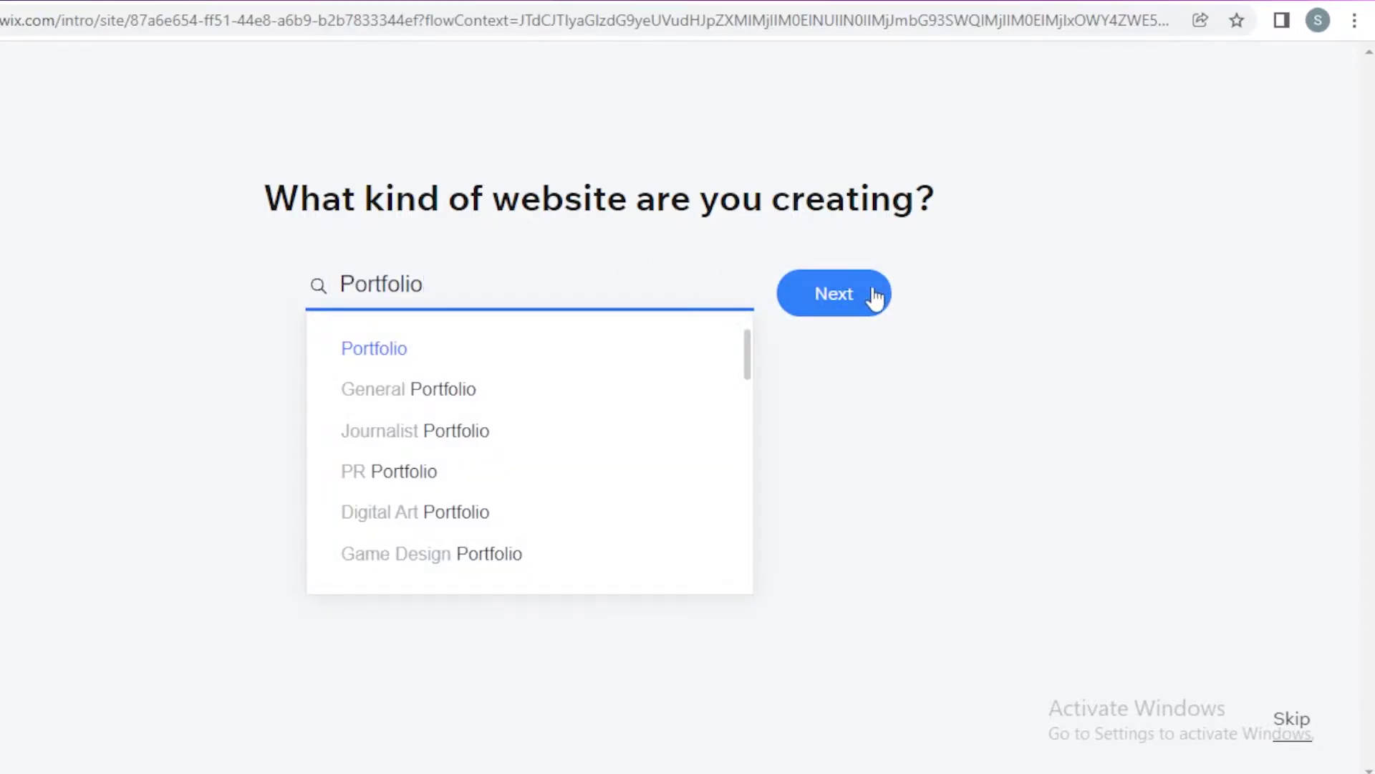
click(865, 299)
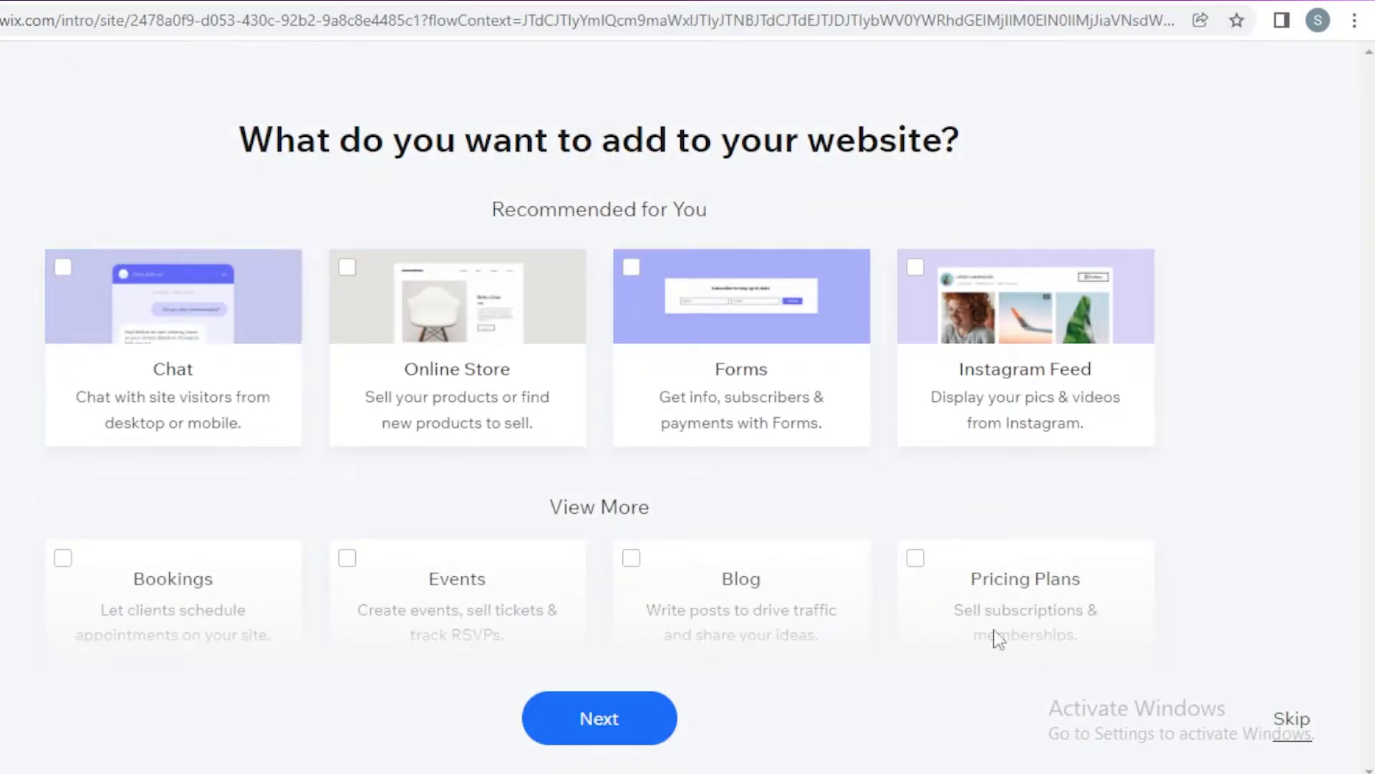
click(1302, 722)
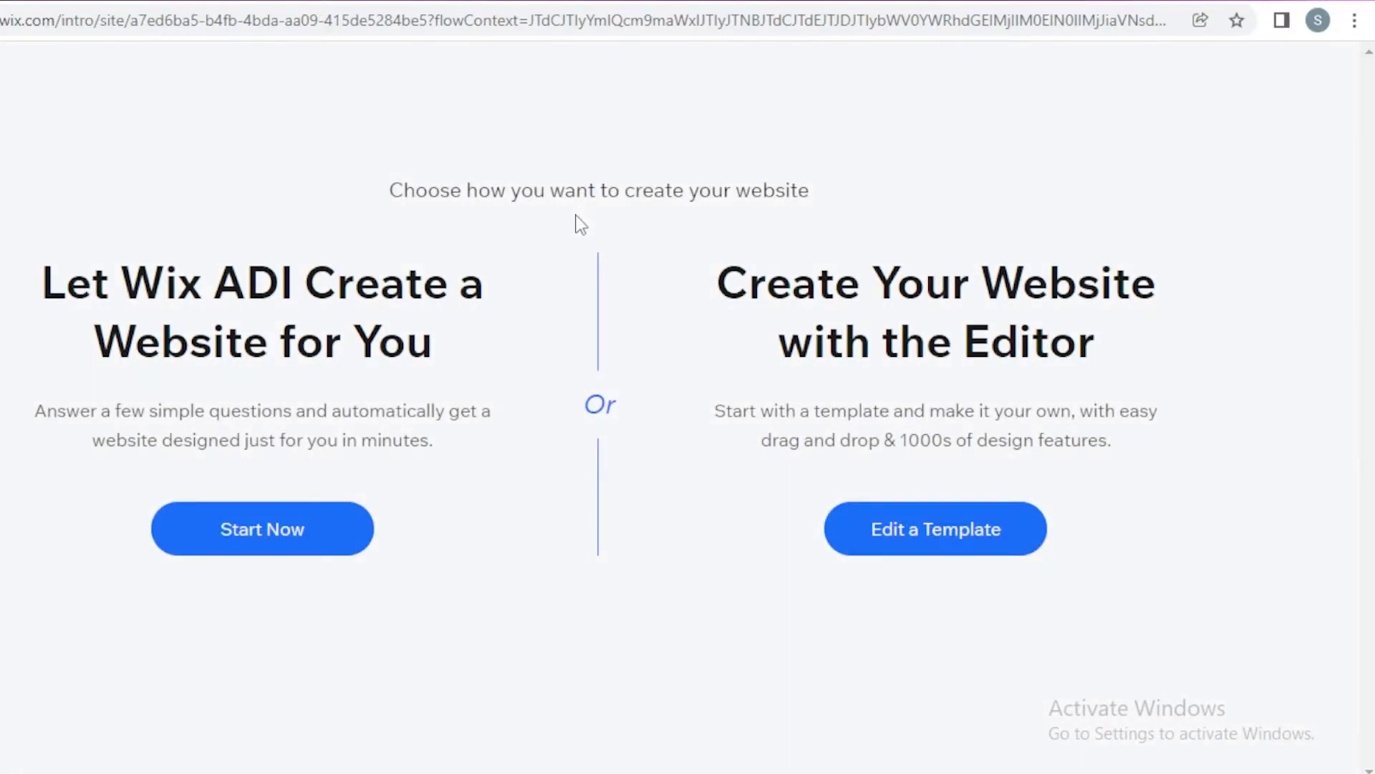
click(929, 534)
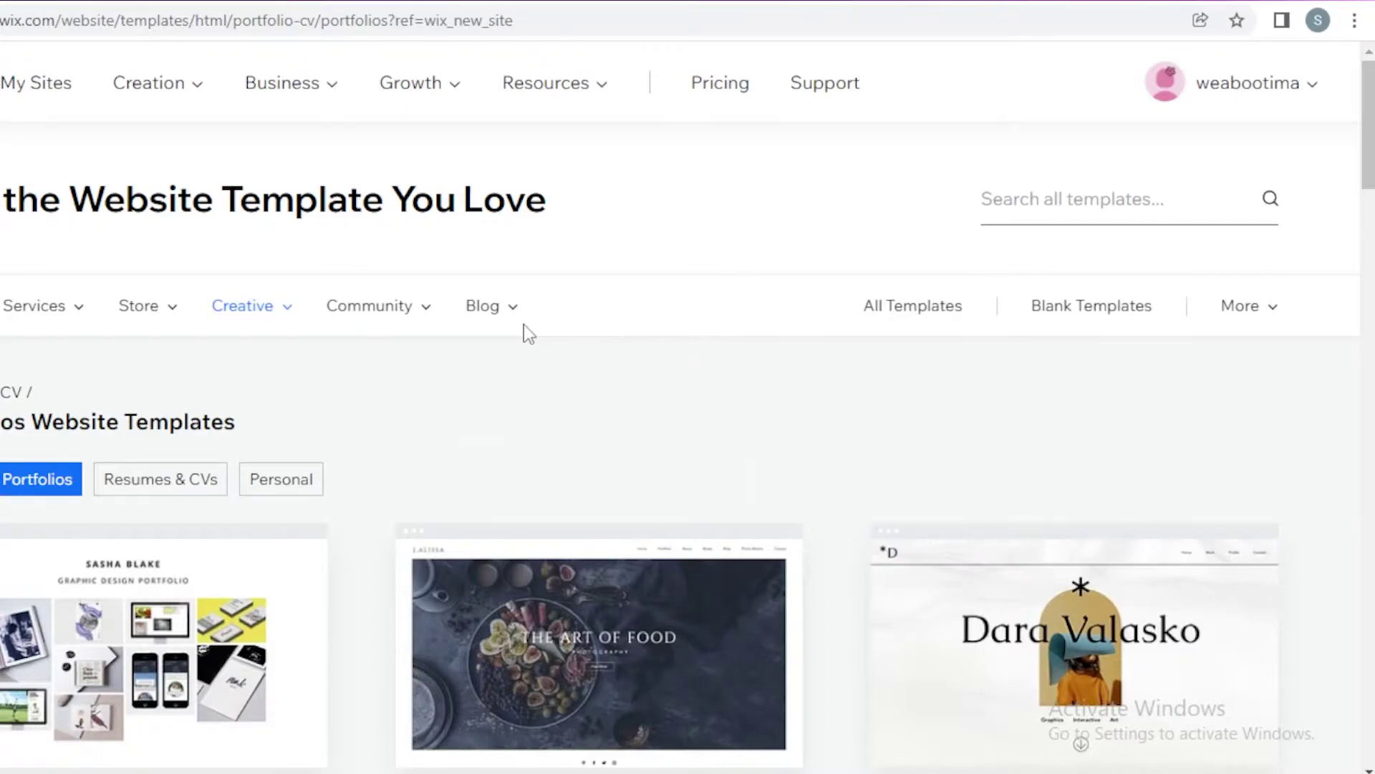
Step: Filter the gallery to Blank Templates and browse through the blank layouts
scroll(544, 348, down, 15)
scroll(1003, 301, up, 15)
click(1111, 315)
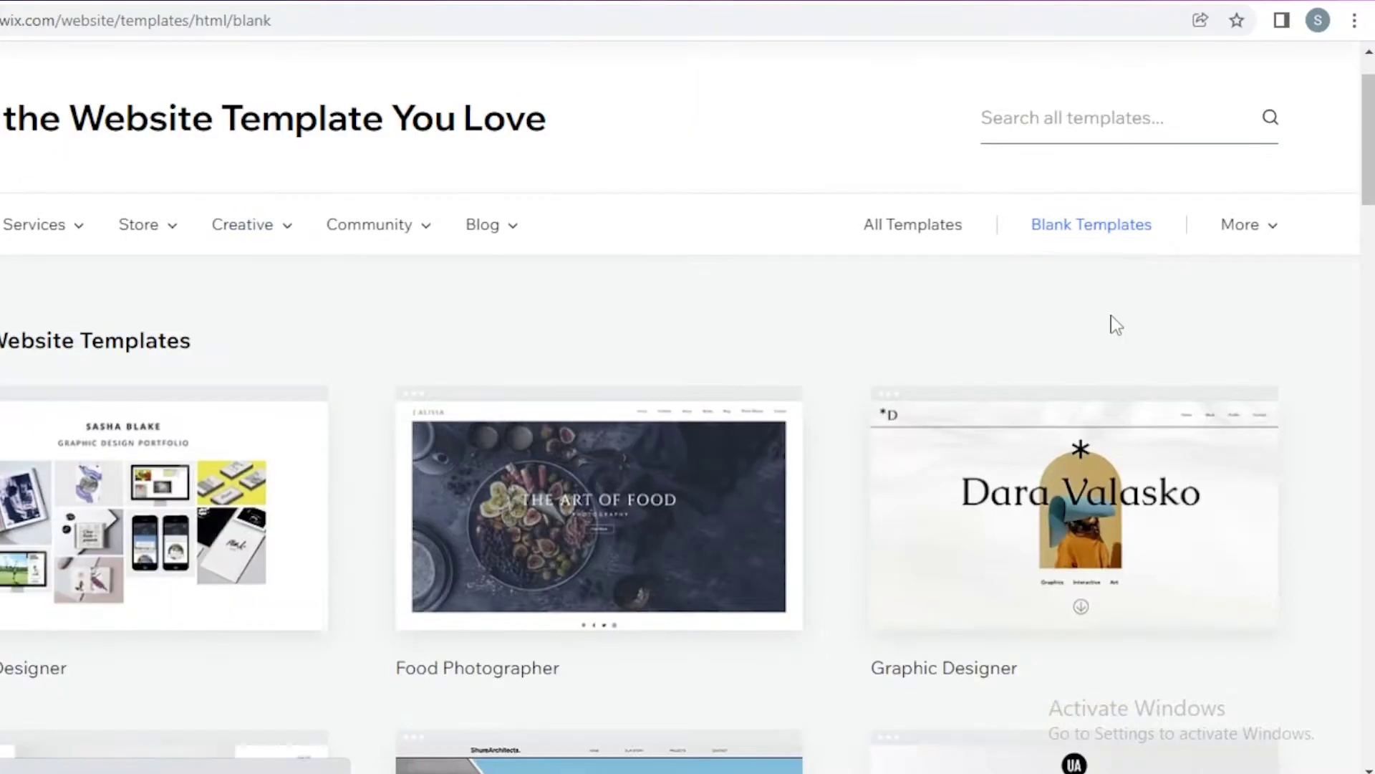
scroll(1096, 329, down, 6)
mouse_move(252, 449)
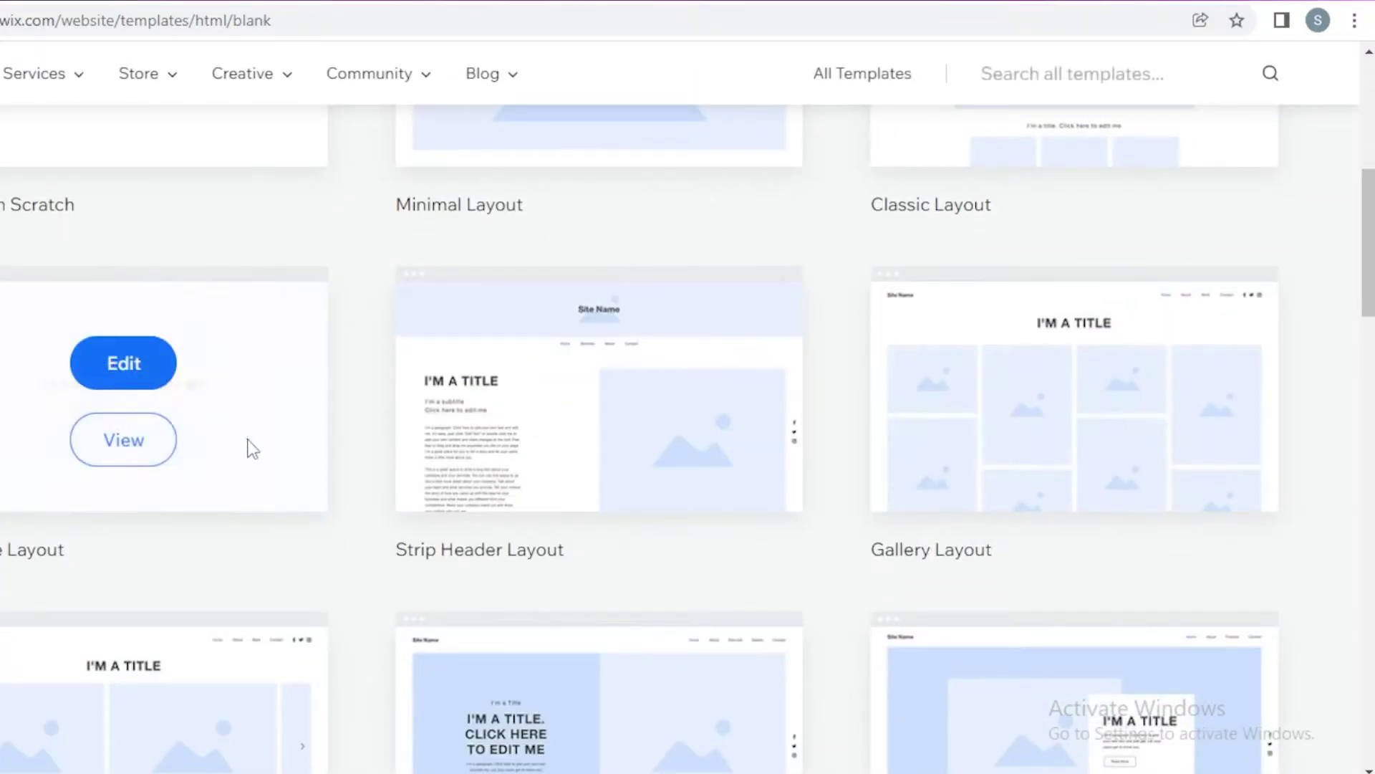
scroll(1368, 308, down, 5)
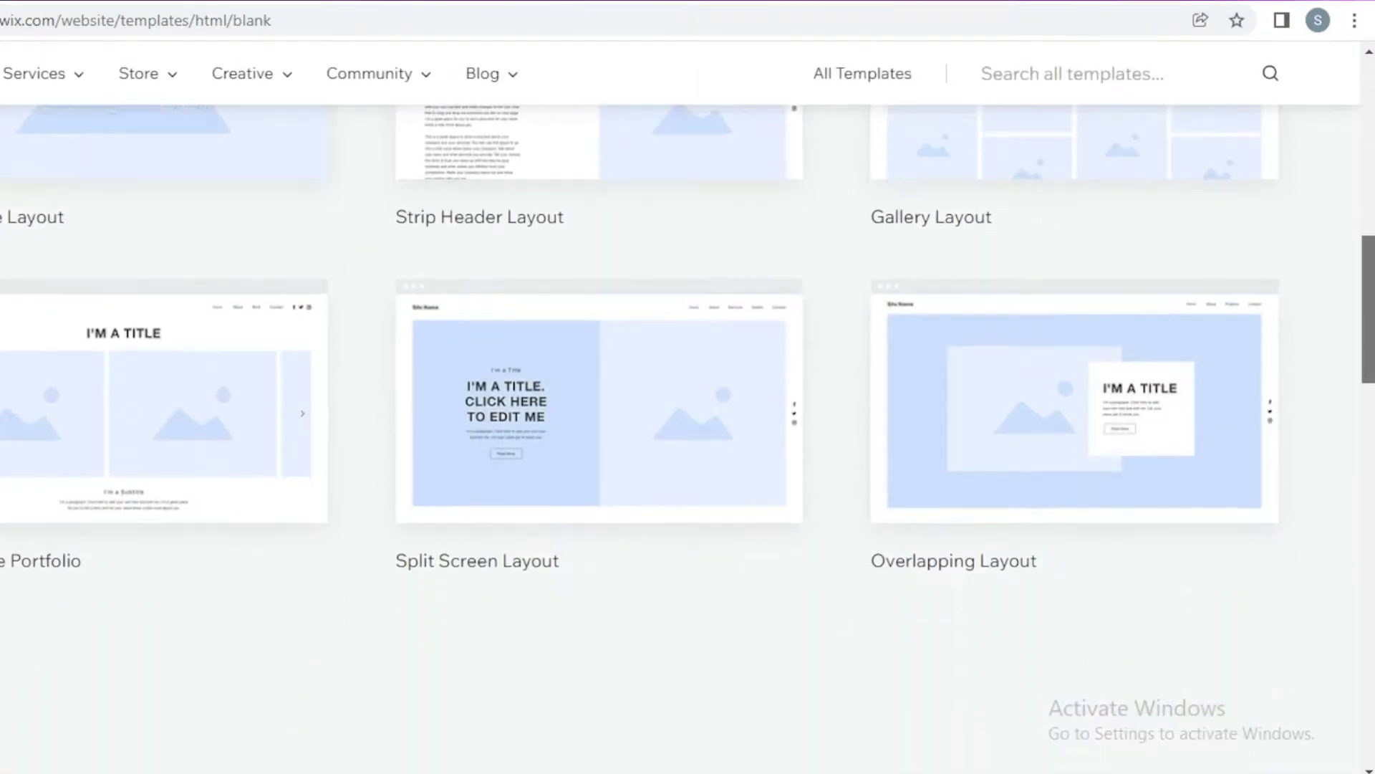
scroll(1360, 393, down, 3)
scroll(1341, 276, up, 8)
scroll(1338, 366, down, 5)
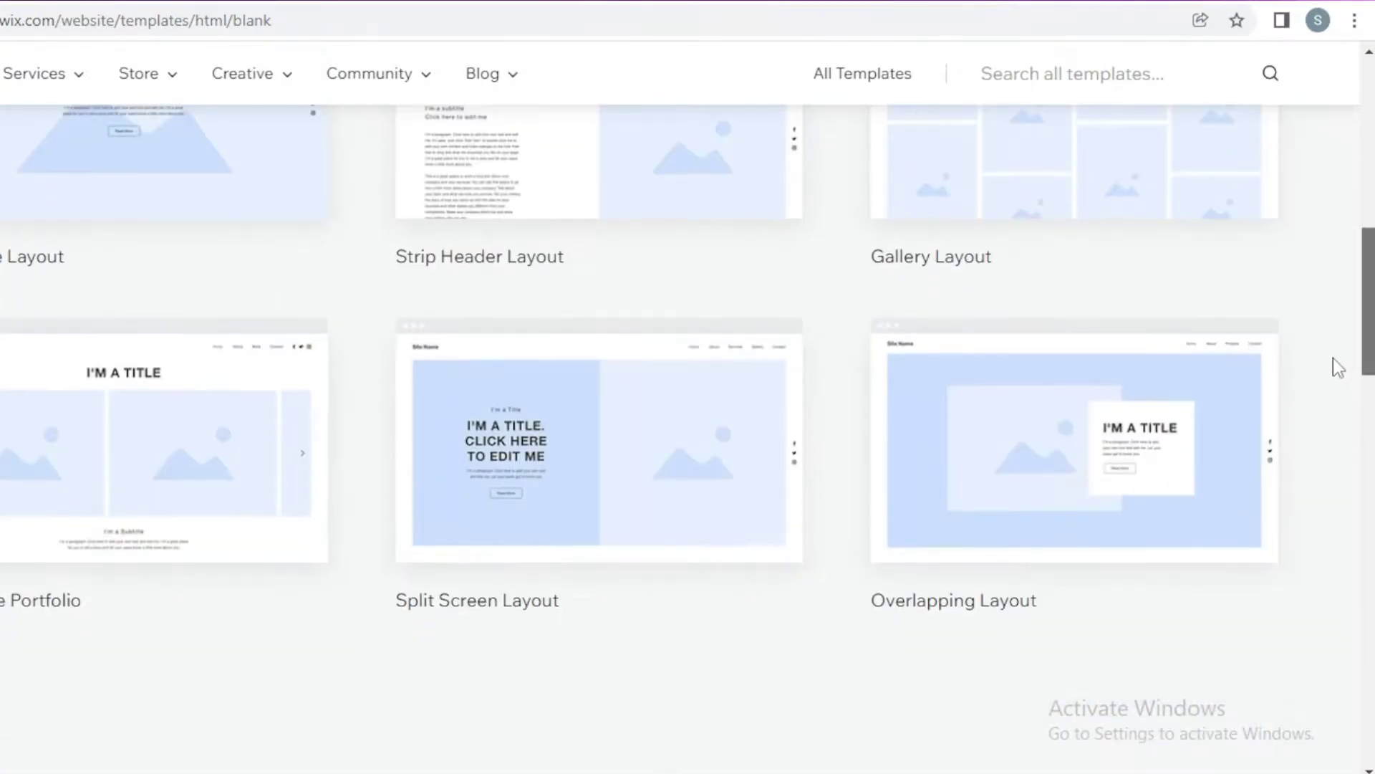
scroll(1338, 367, up, 10)
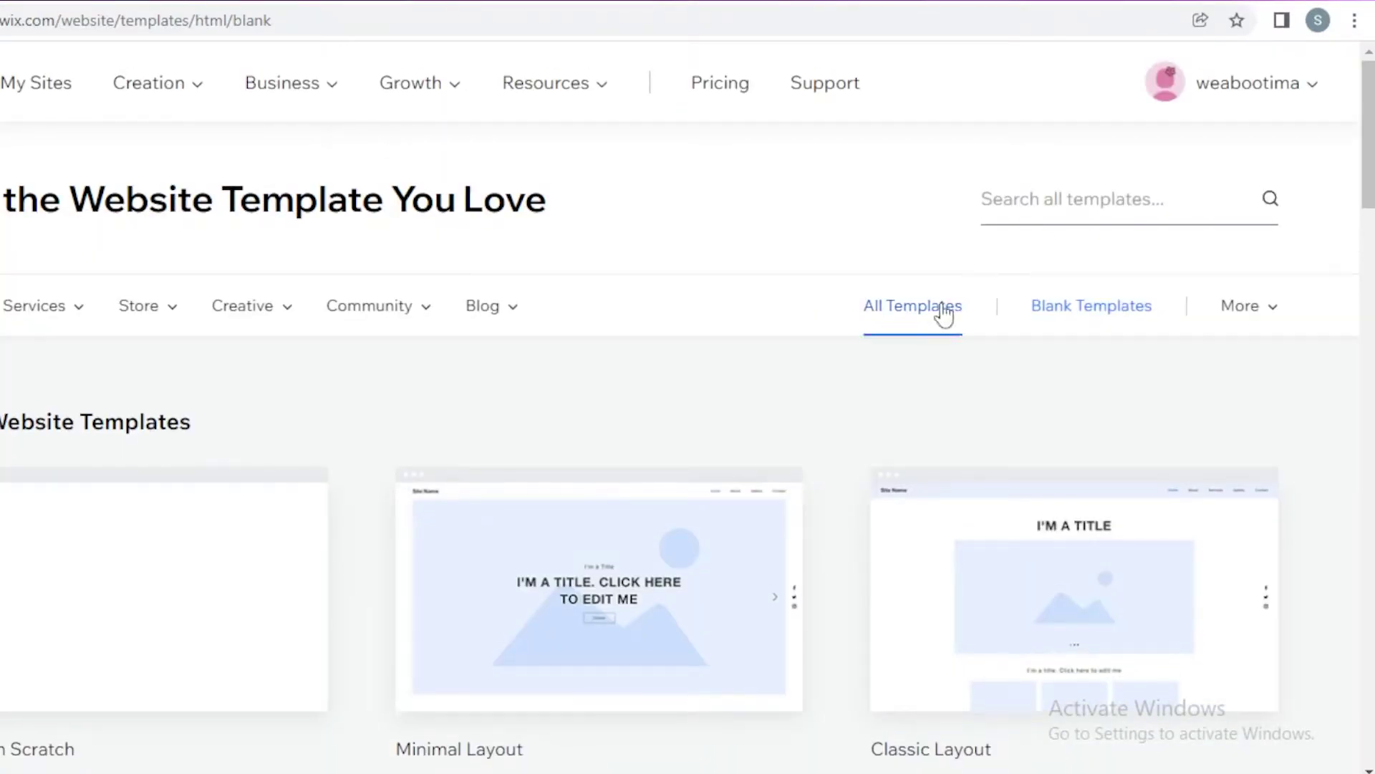
Step: Switch back to All Templates and browse the full gallery
click(944, 313)
scroll(1320, 157, down, 4)
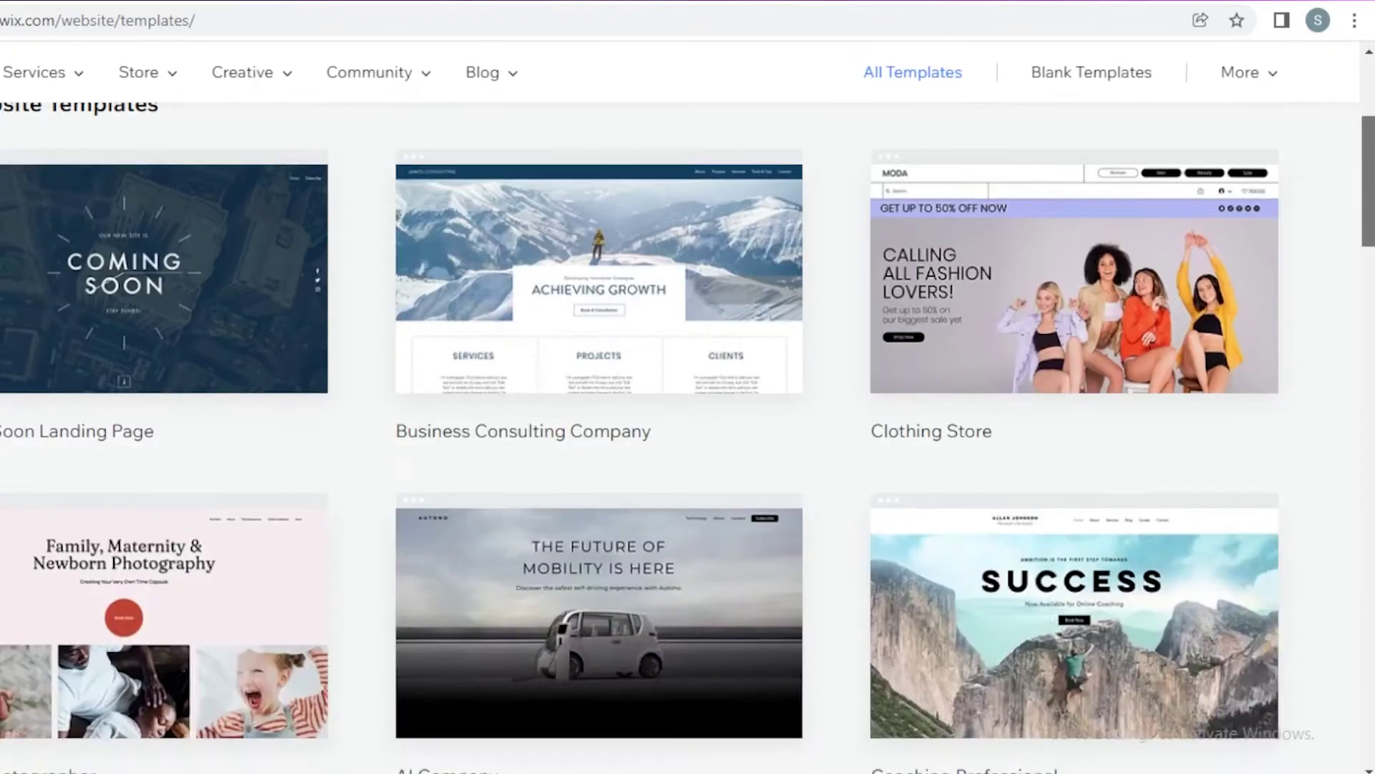
drag(1368, 214, 1368, 342)
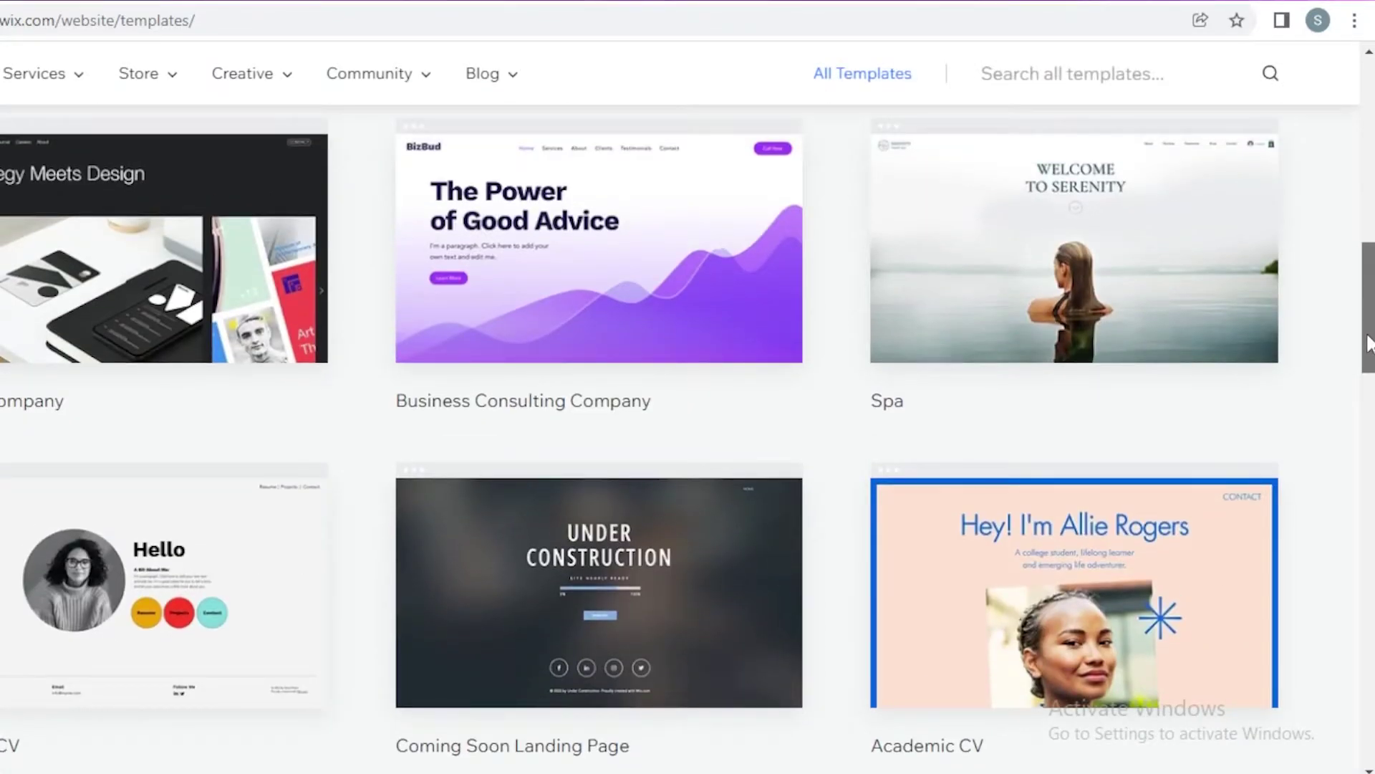
scroll(1348, 306, up, 10)
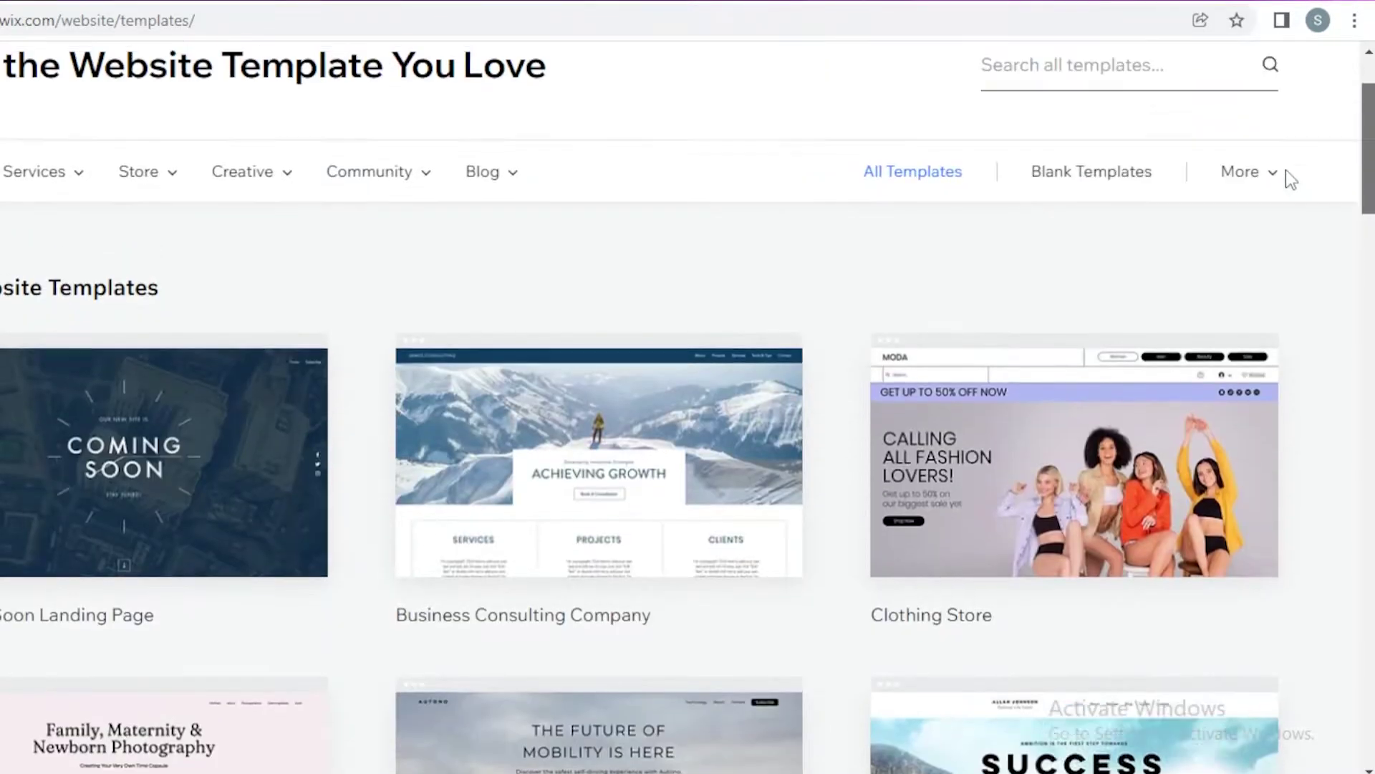
scroll(1286, 172, up, 2)
Step: Search all templates for 'PORTFOLIO'
click(1157, 201)
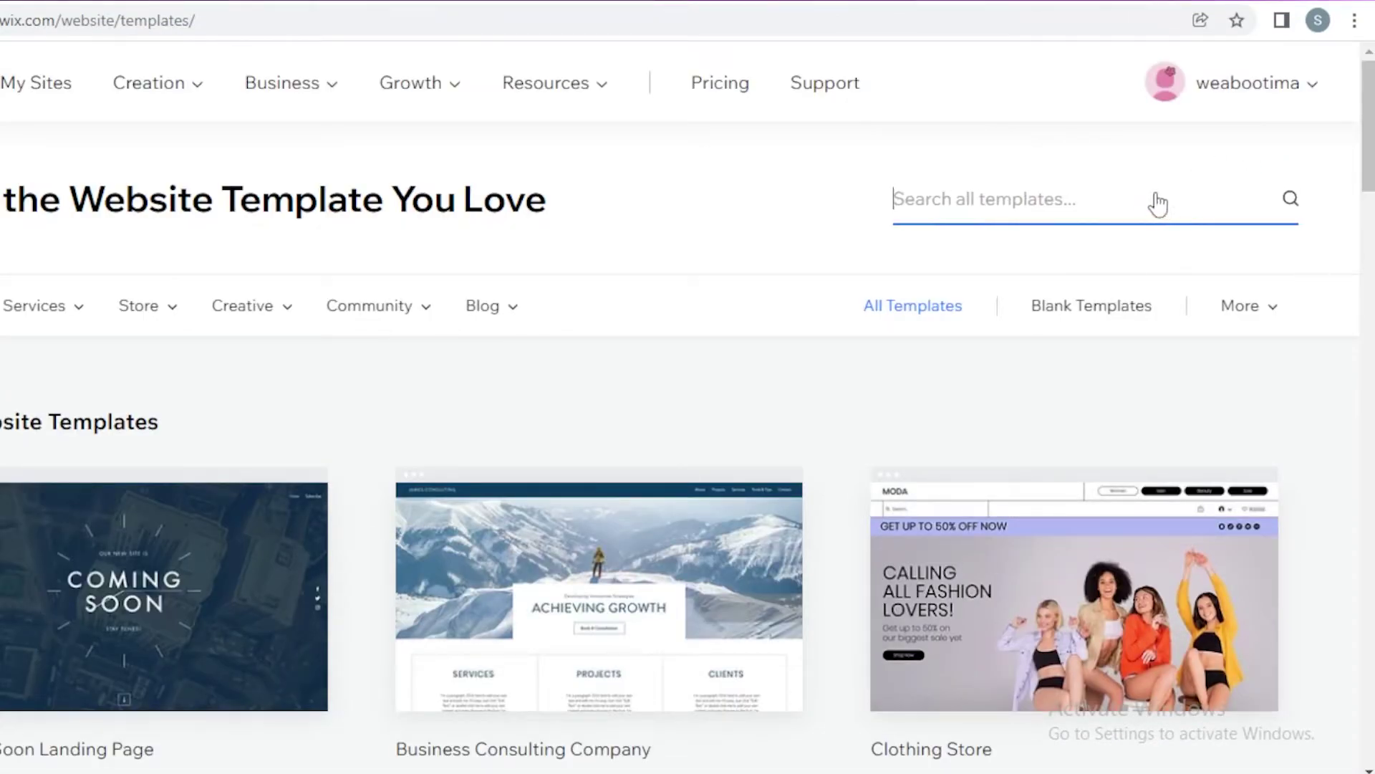
text(P)
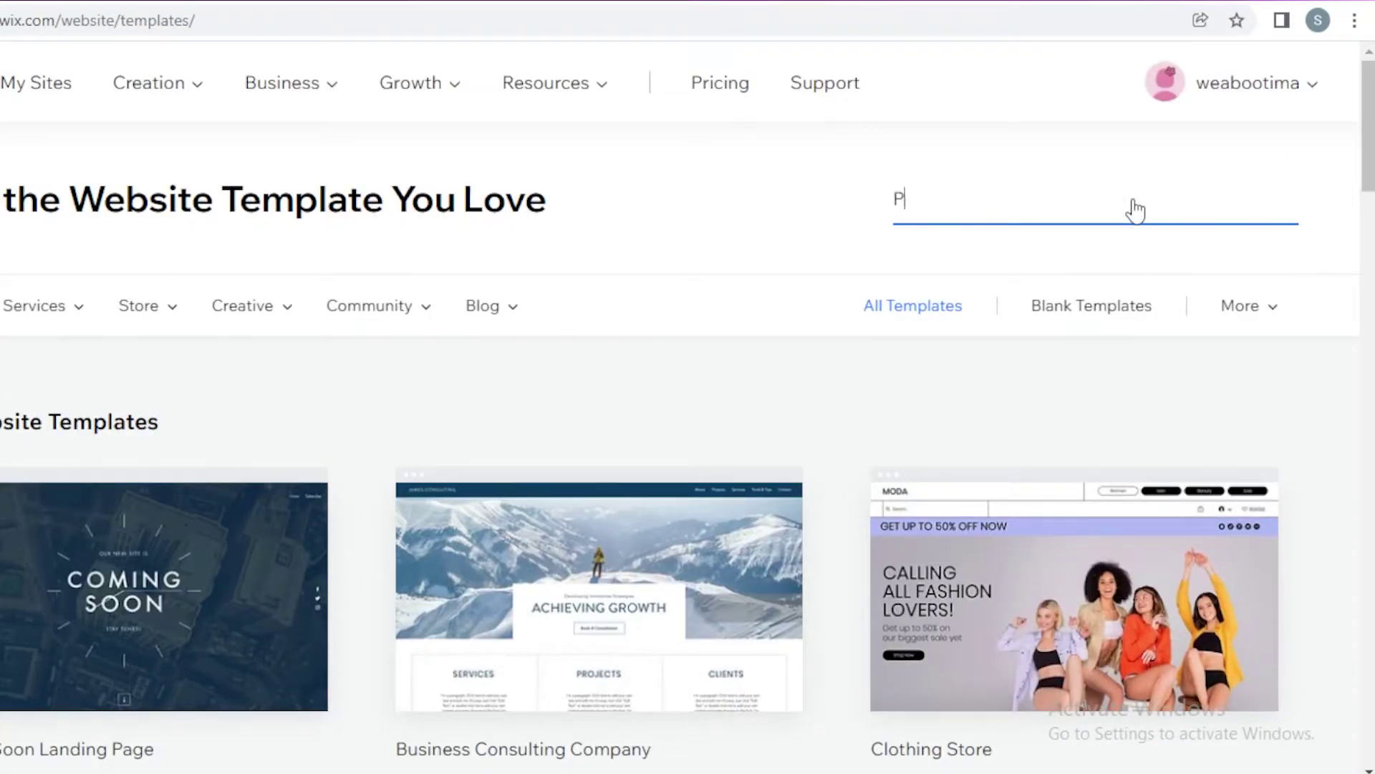
text(ORTFOLIO)
key(Return)
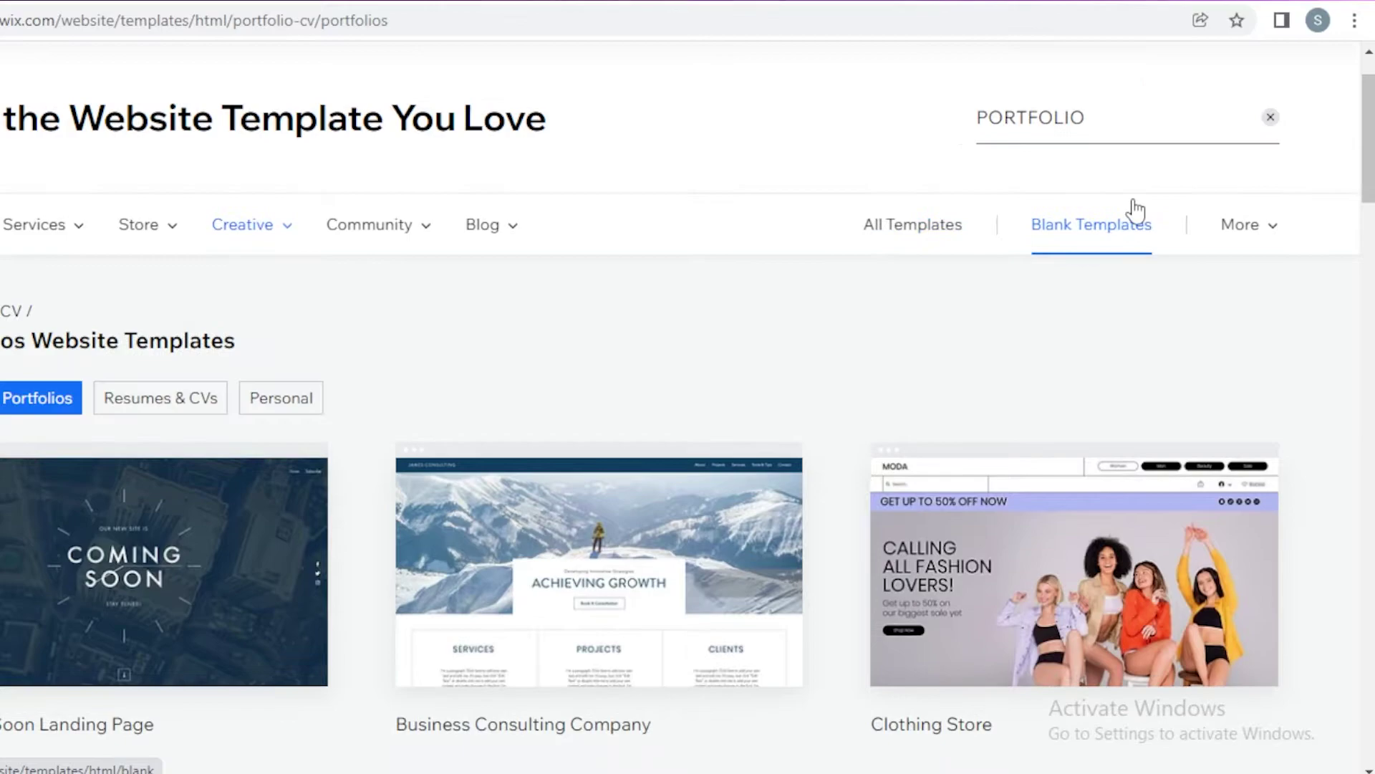
scroll(1136, 212, down, 15)
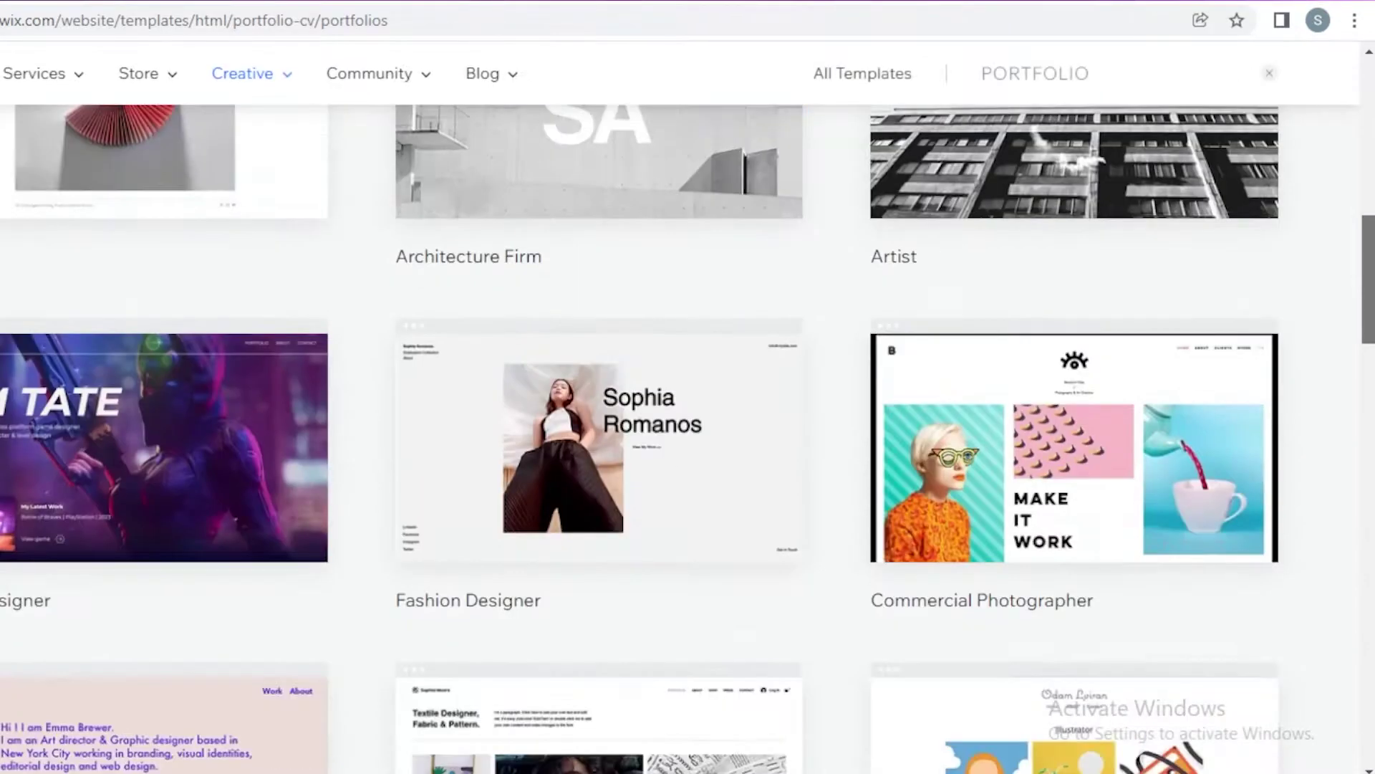
scroll(1351, 394, down, 1)
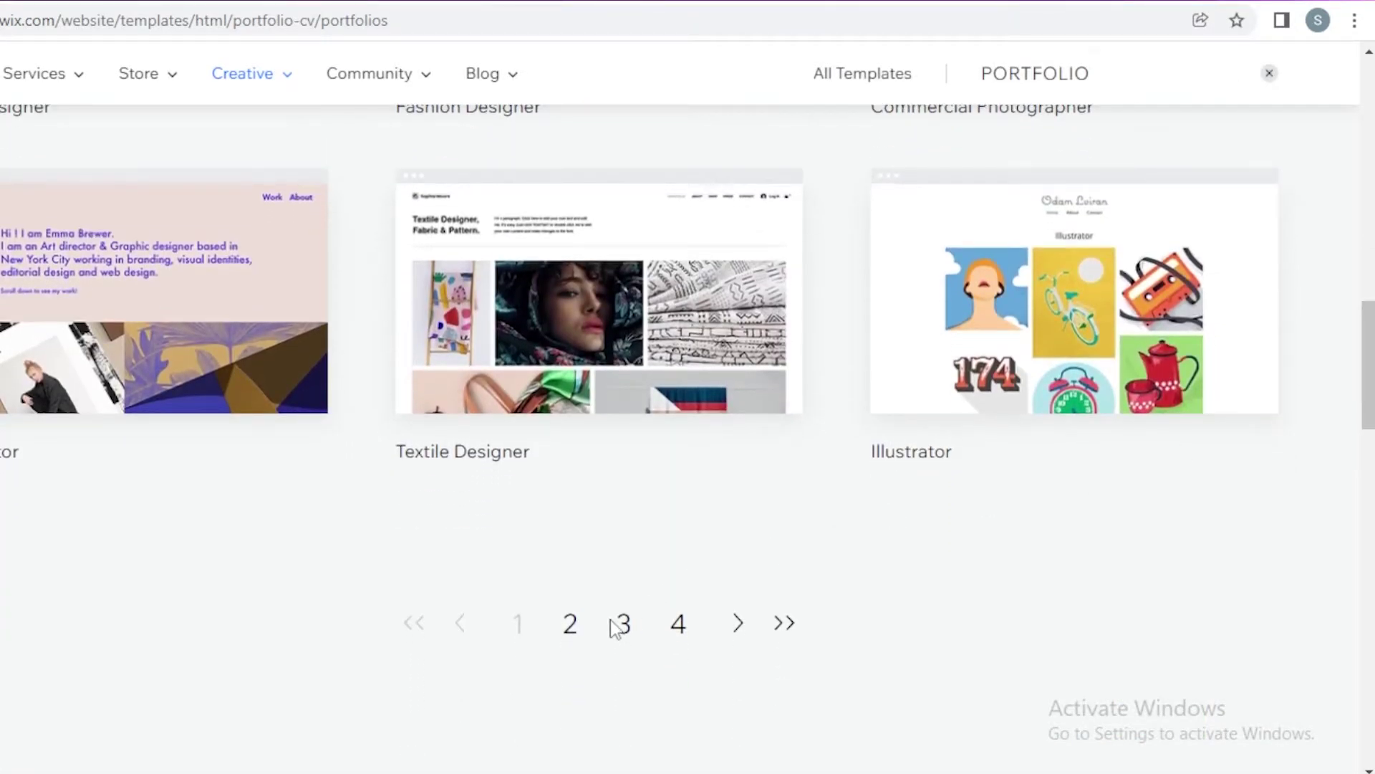
Step: Go to the third results page and open the Artist template in the editor
click(571, 623)
drag(1369, 176, 1368, 394)
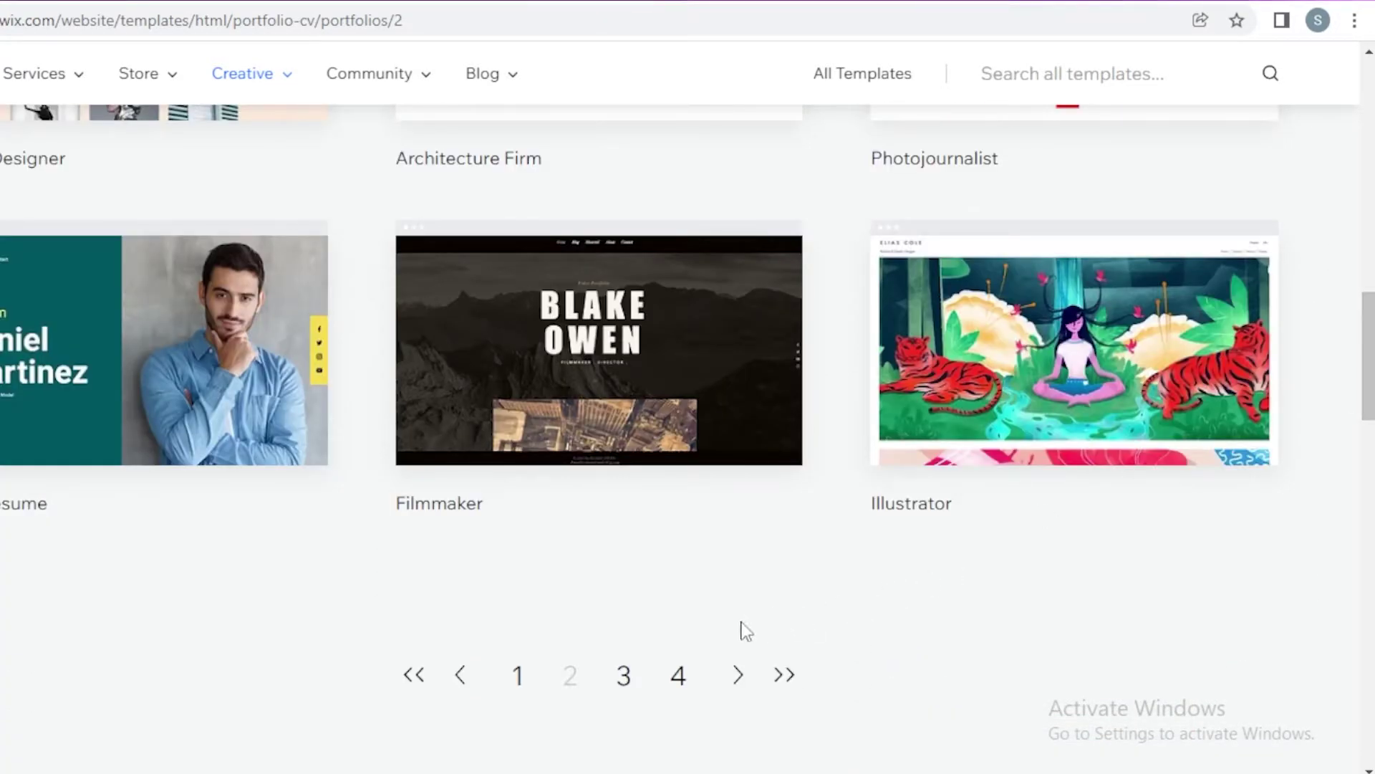
click(628, 682)
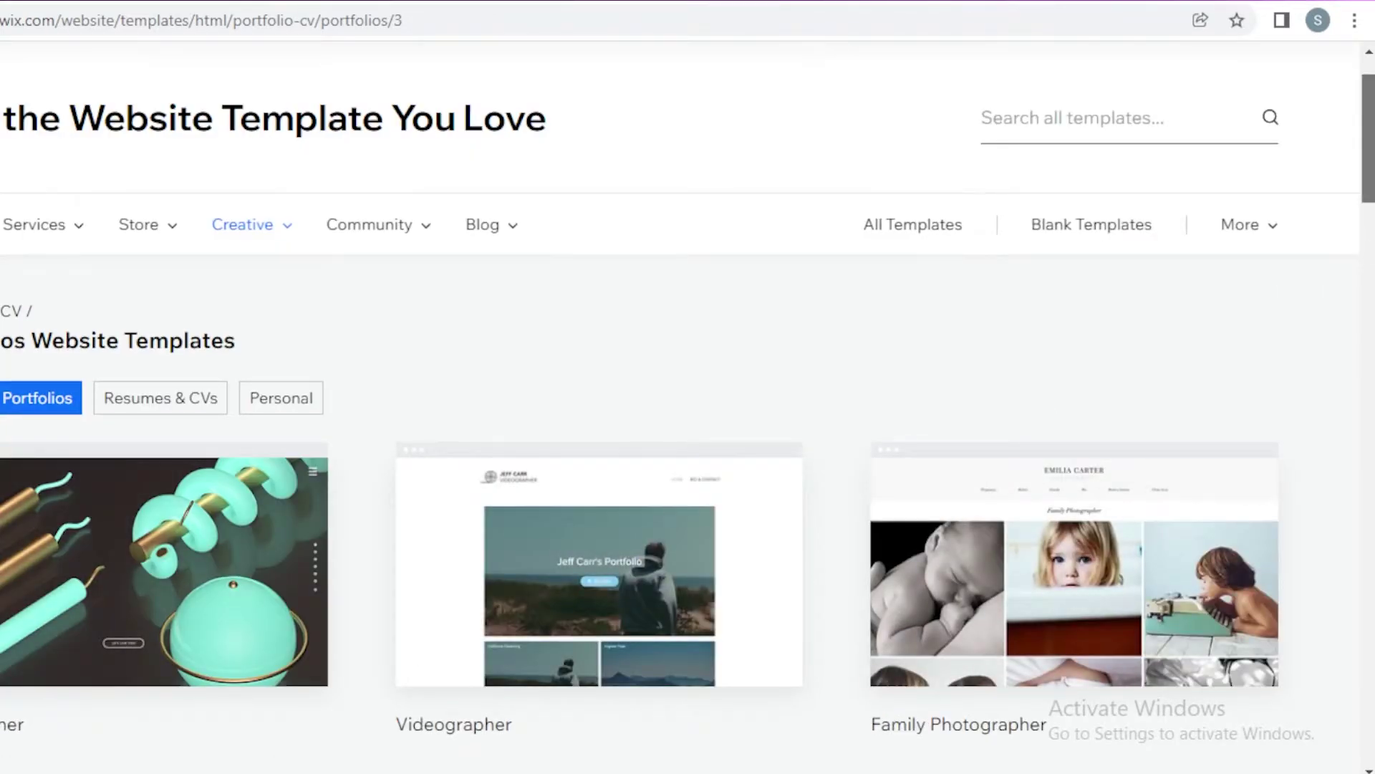
drag(1369, 139, 1368, 347)
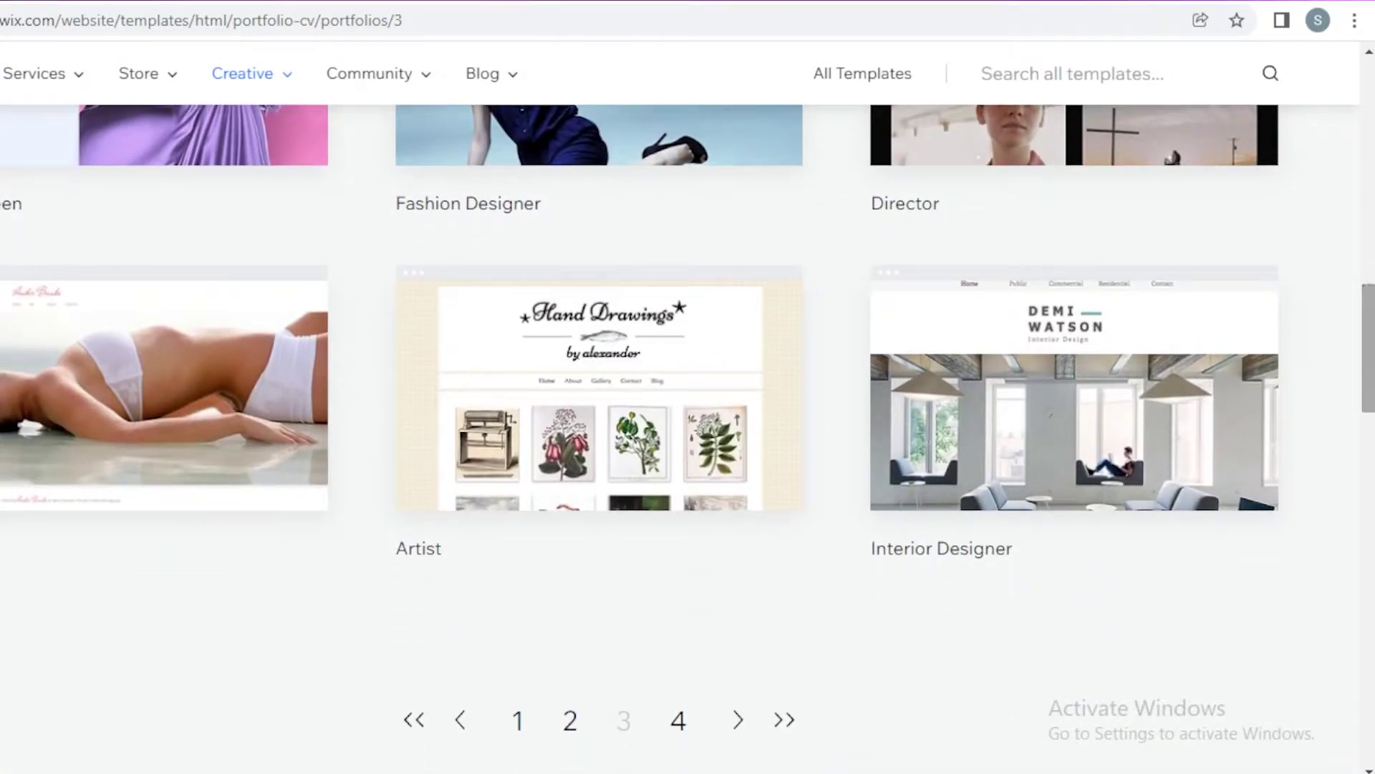
mouse_move(594, 409)
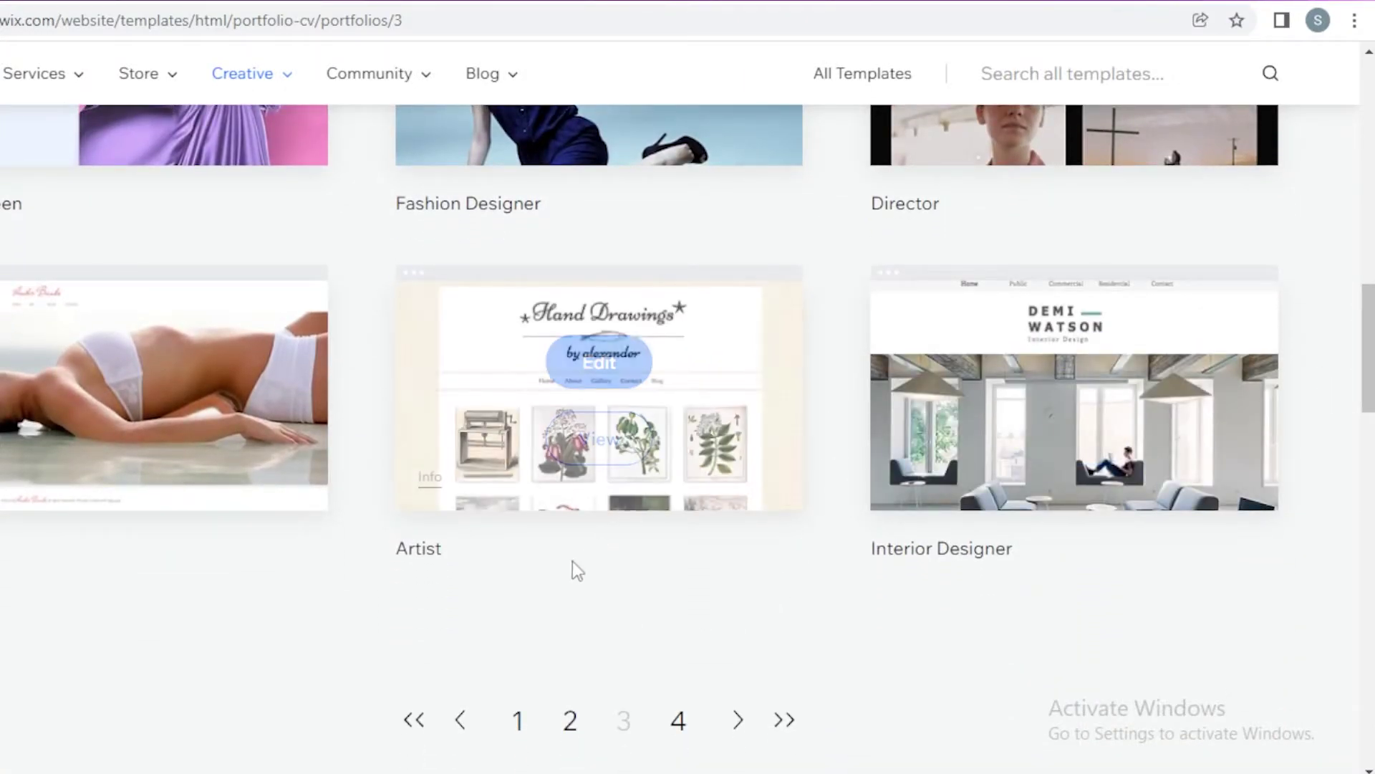
mouse_move(510, 403)
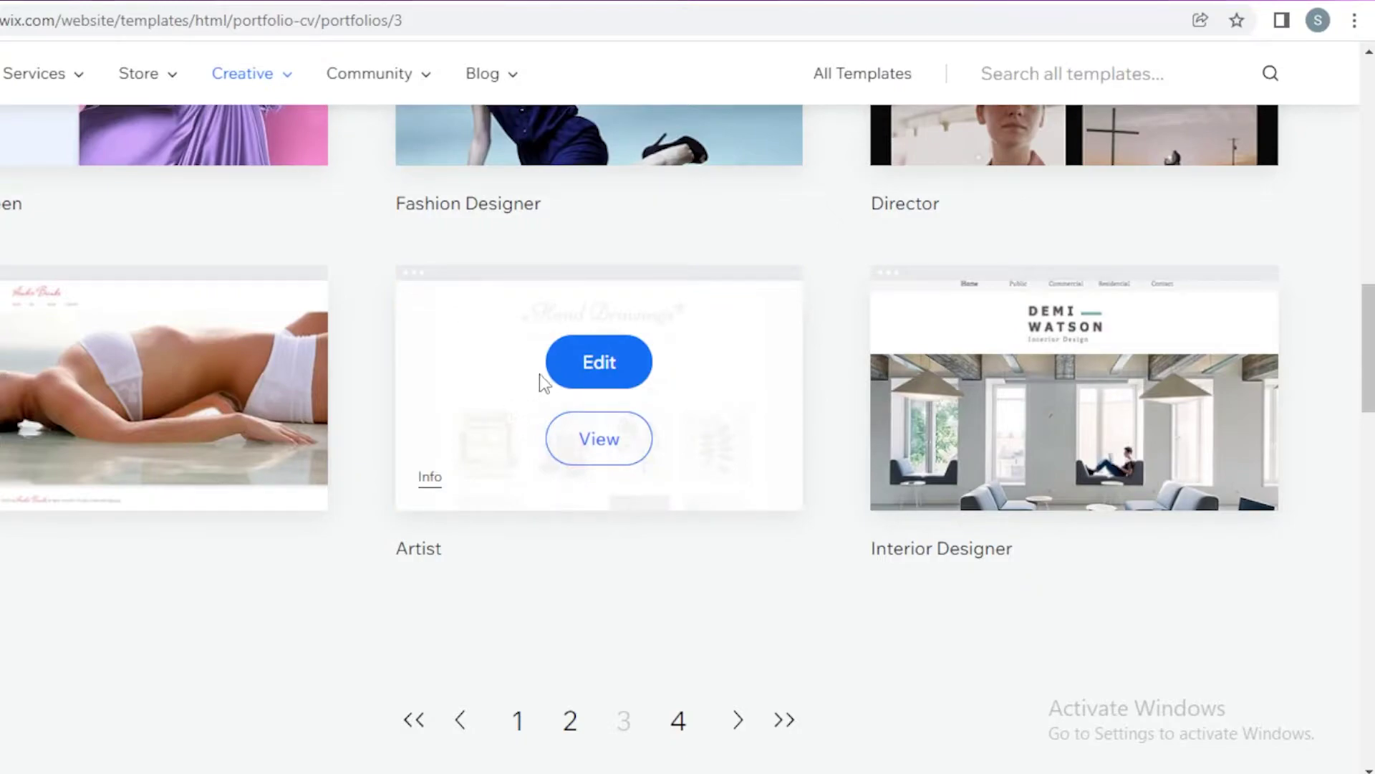
click(565, 364)
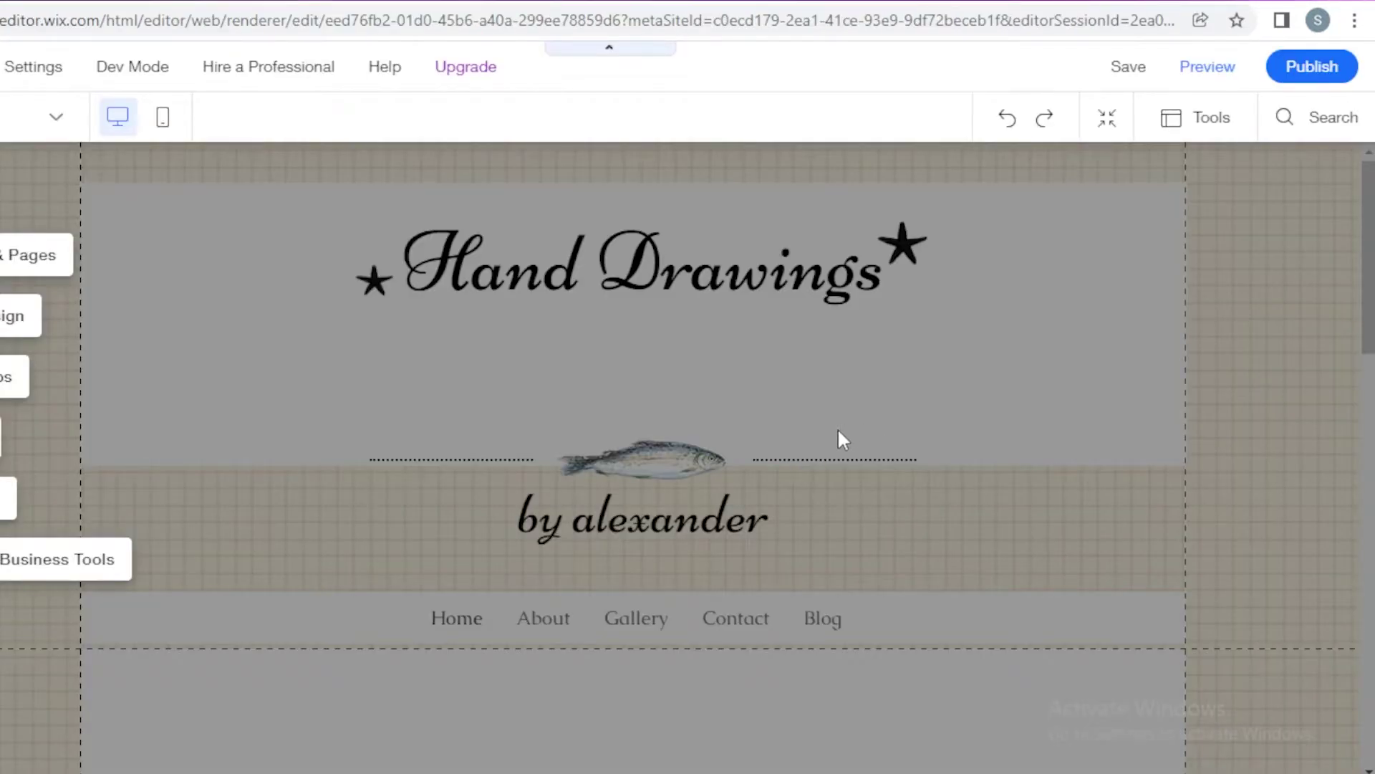
Step: Delete the 'Hand Drawings' heading text, leaving the title box empty
scroll(695, 337, down, 10)
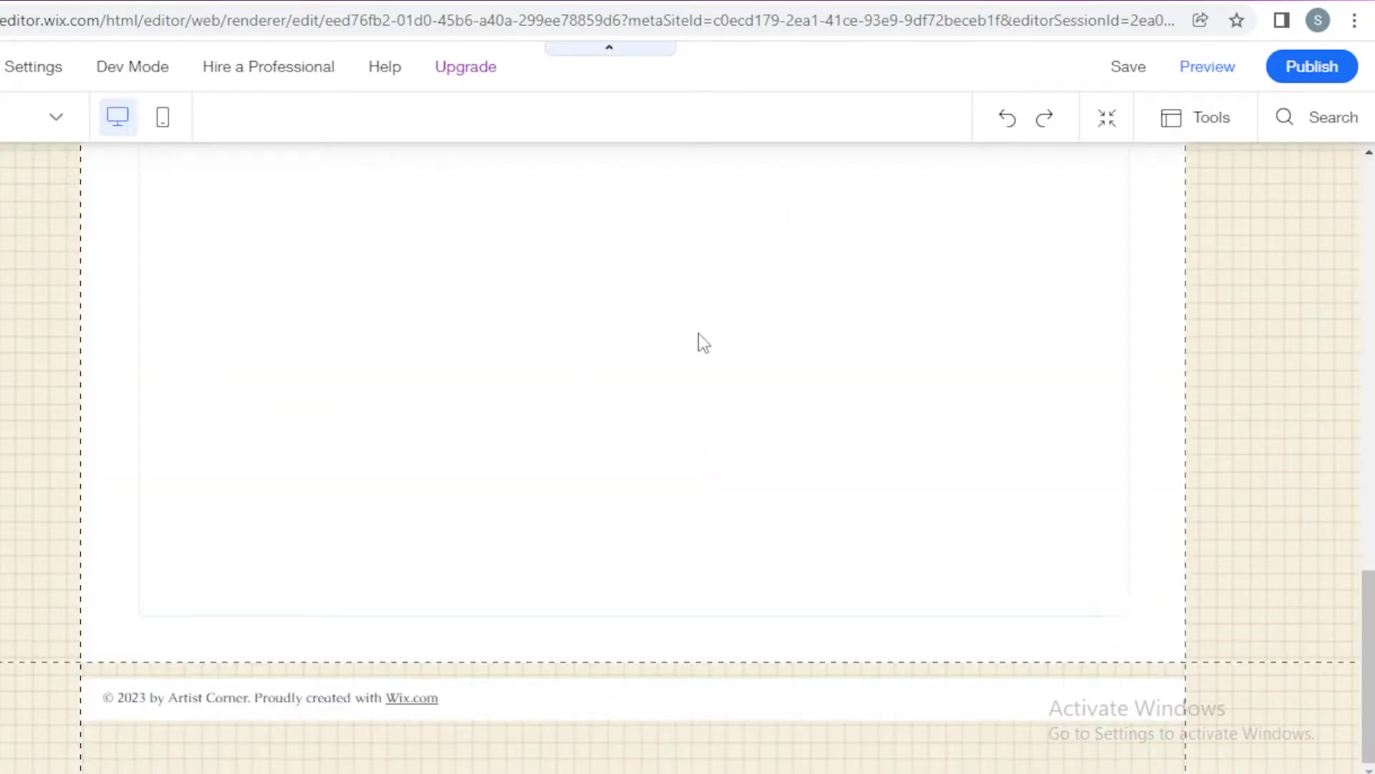
scroll(698, 338, up, 10)
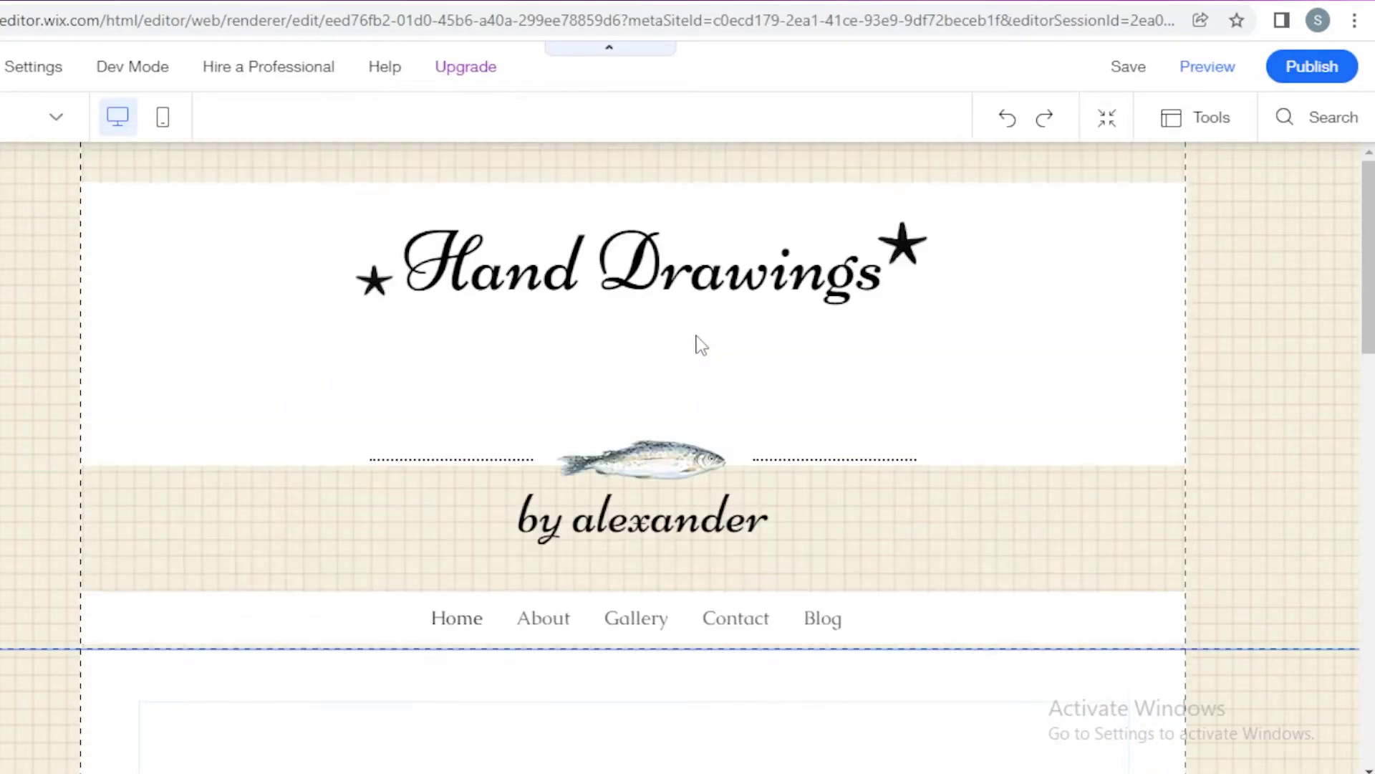
click(616, 252)
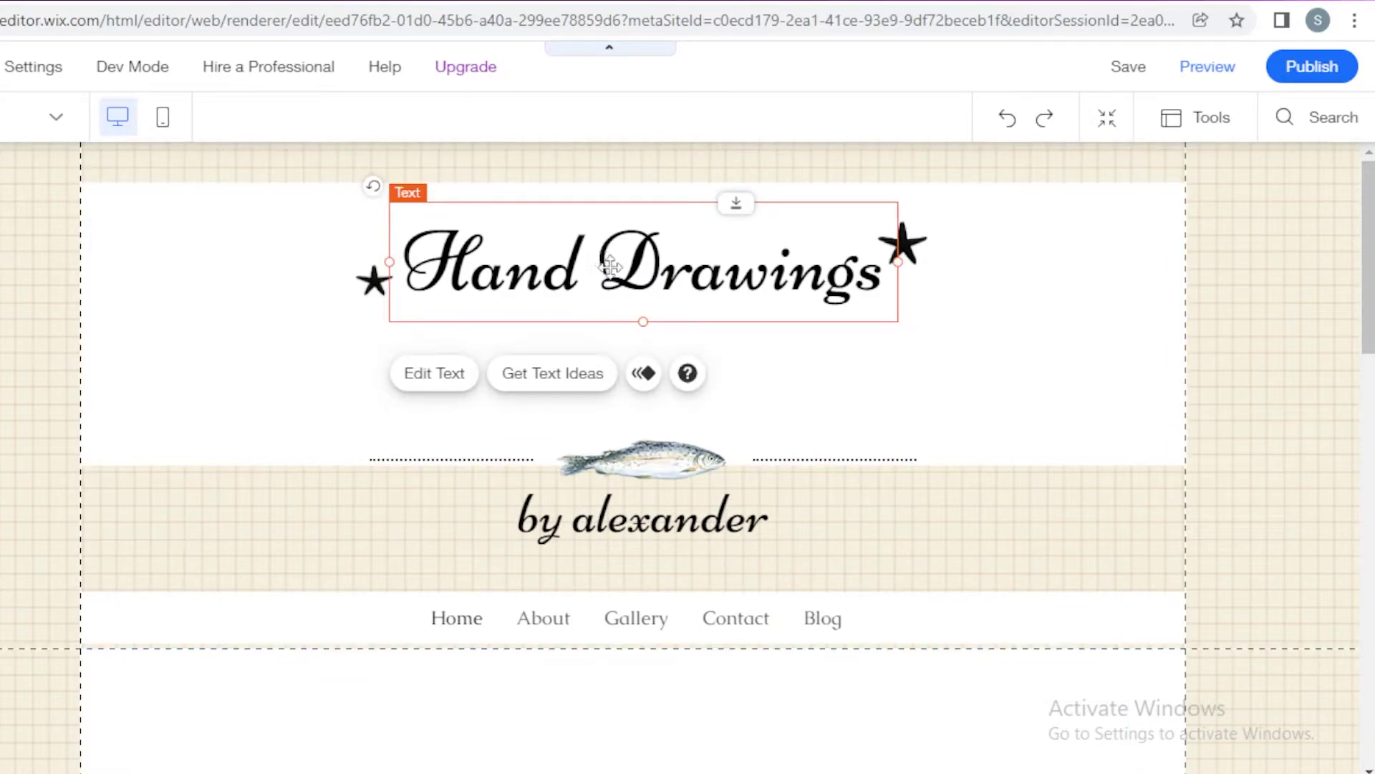
double_click(725, 256)
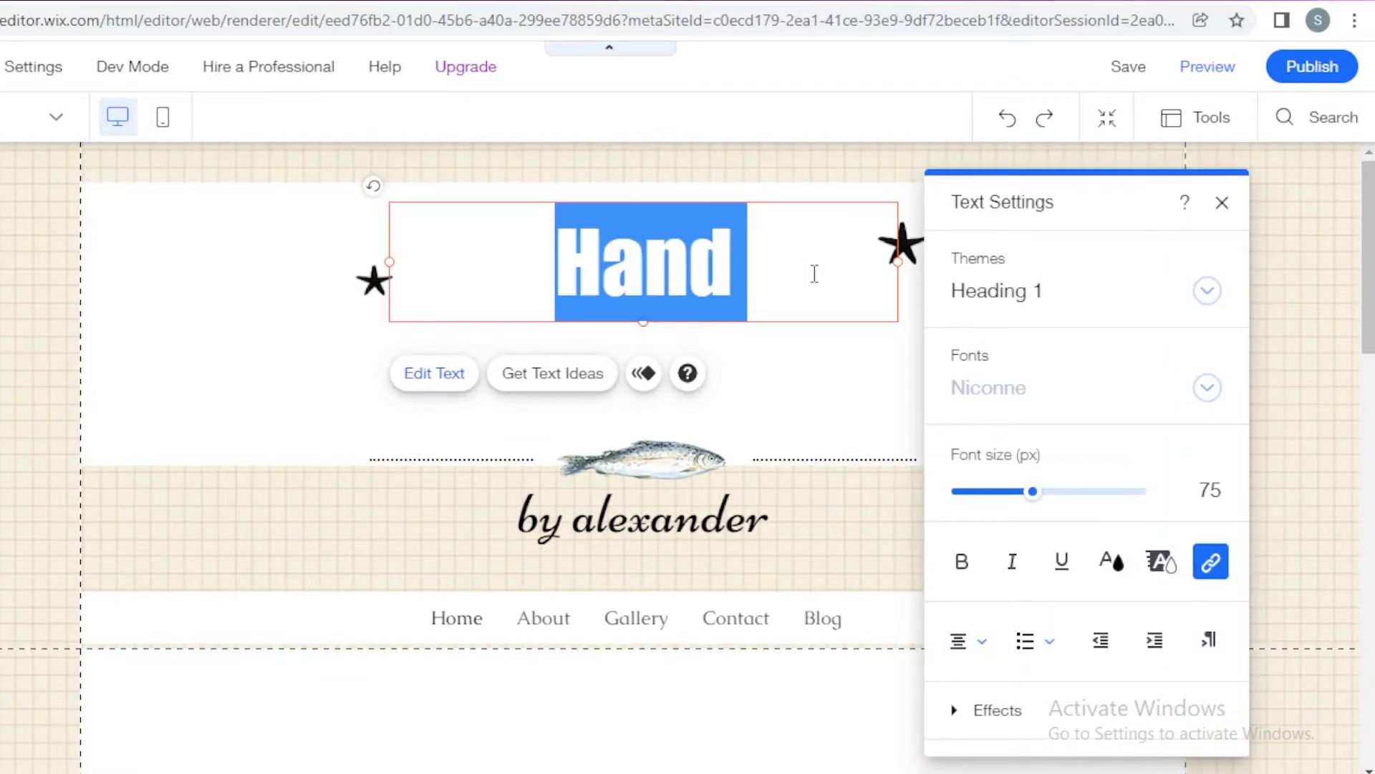
key(ctrl+a)
key(BackSpace)
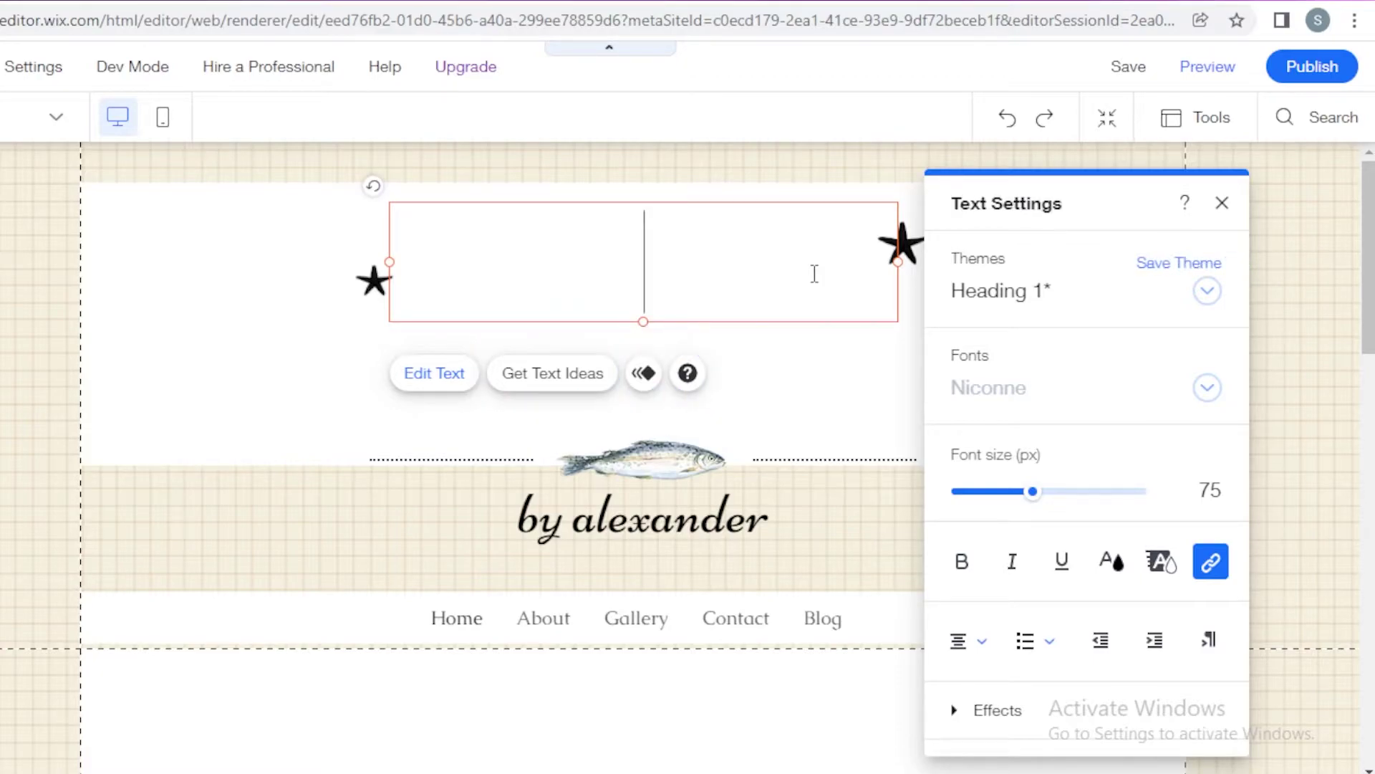
text(TFNAS)
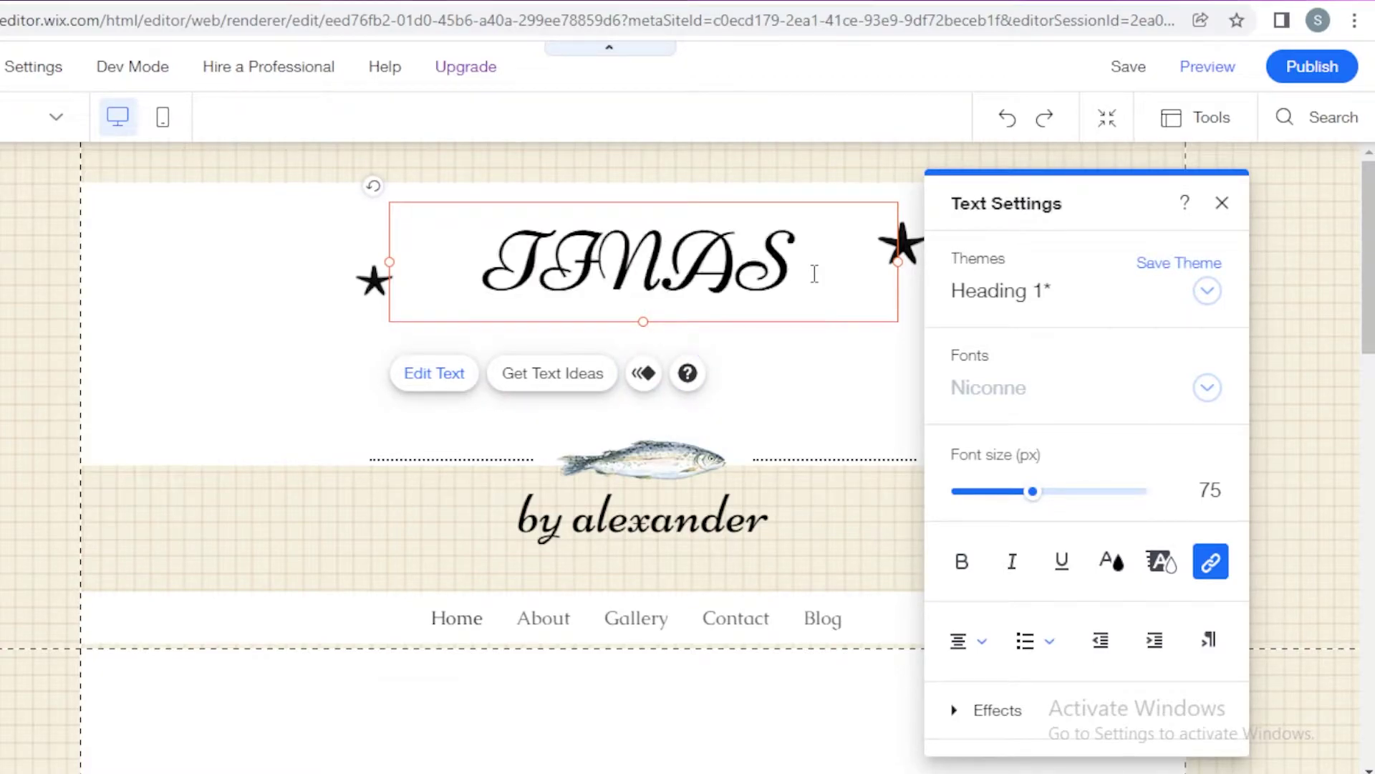
key(Return)
text(ART)
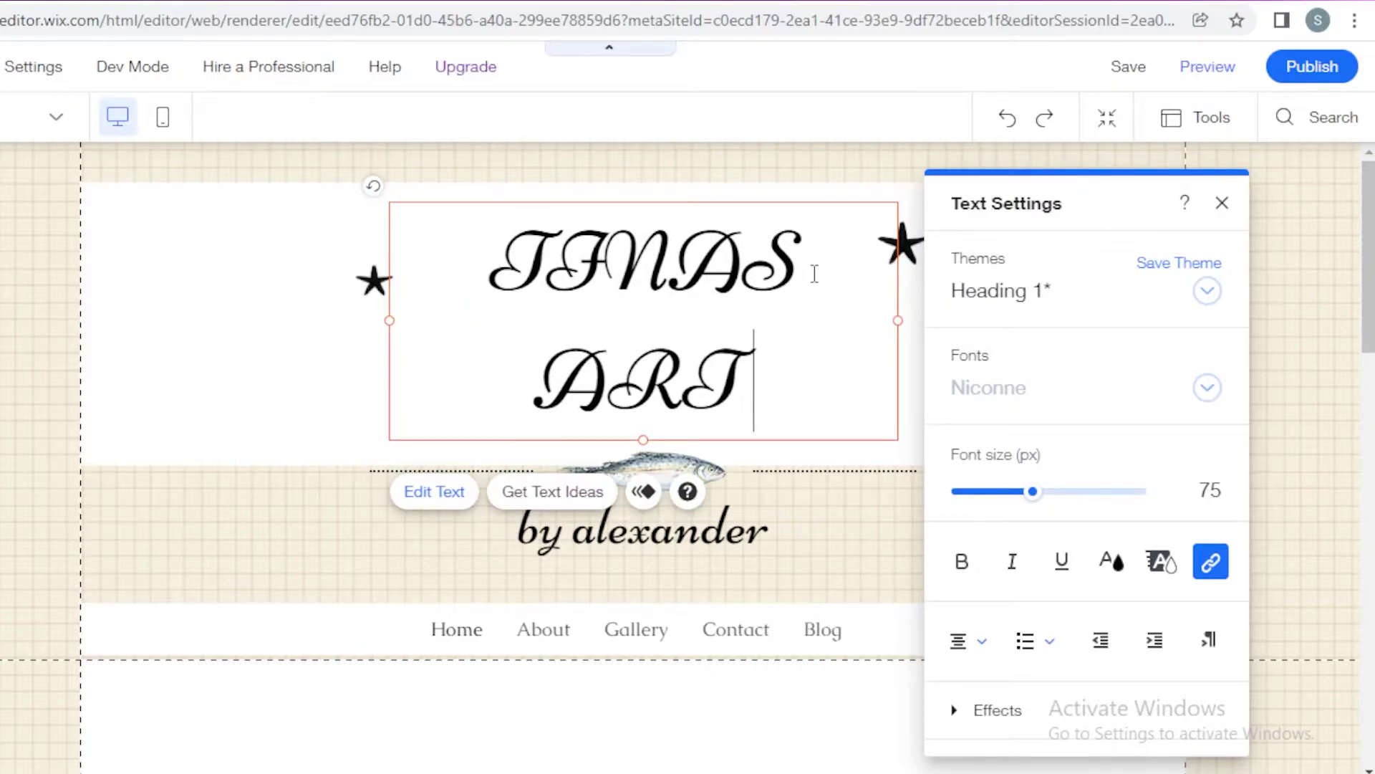
key(BackSpace)
key(BackSpace)
key(BackSpace)
key(BackSpace)
key(BackSpace)
key(BackSpace)
key(BackSpace)
key(BackSpace)
key(BackSpace)
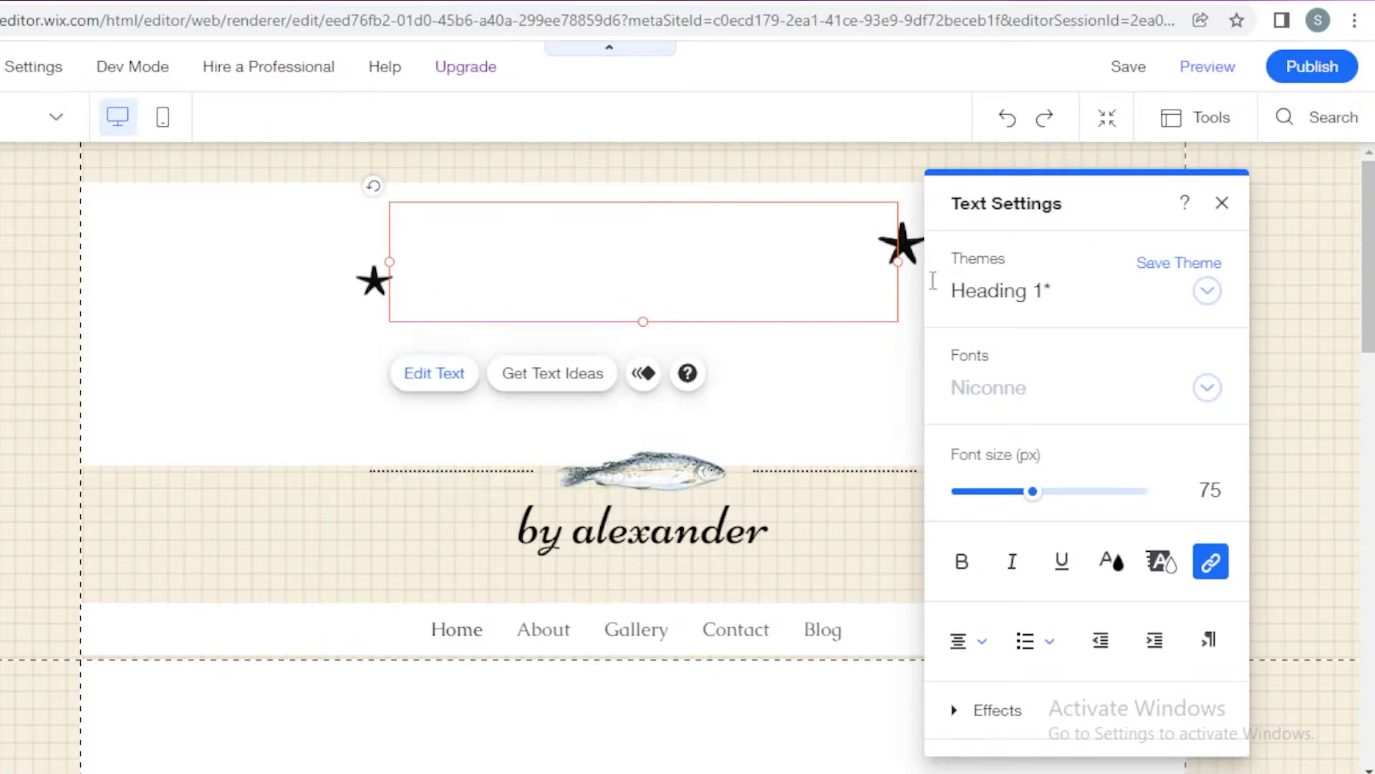
Step: Switch the heading font to Nimbus Sans and type the title 'TINAS ART GALLERY'
click(1088, 397)
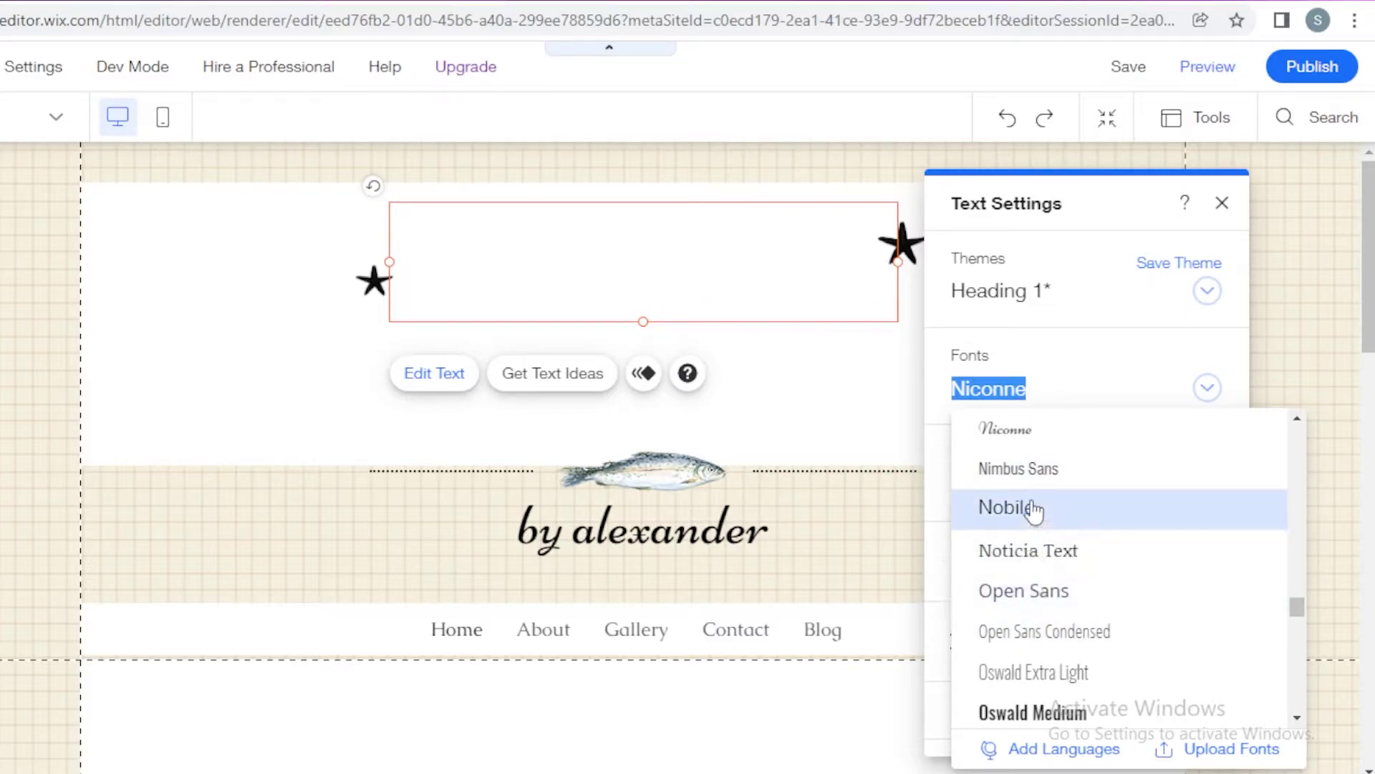
click(1031, 470)
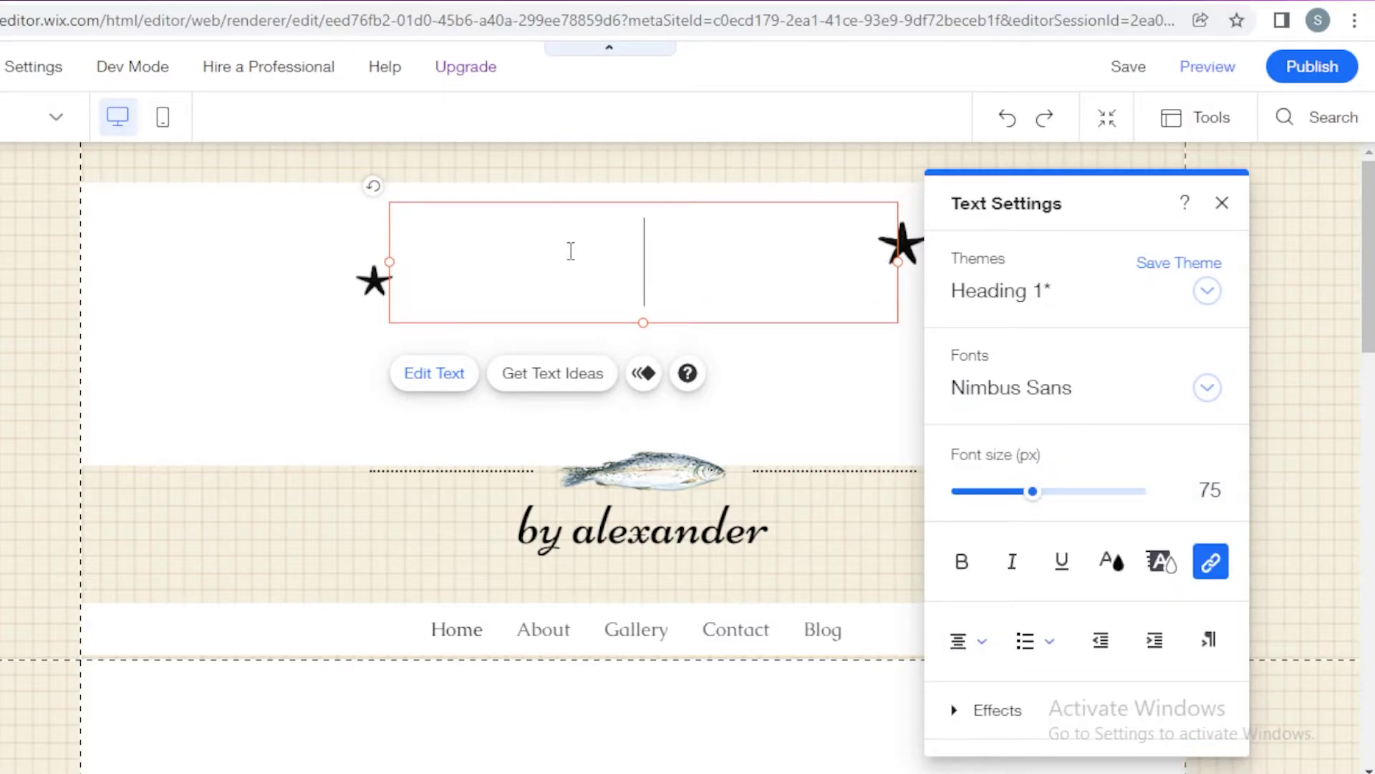
text(INAS ART HA)
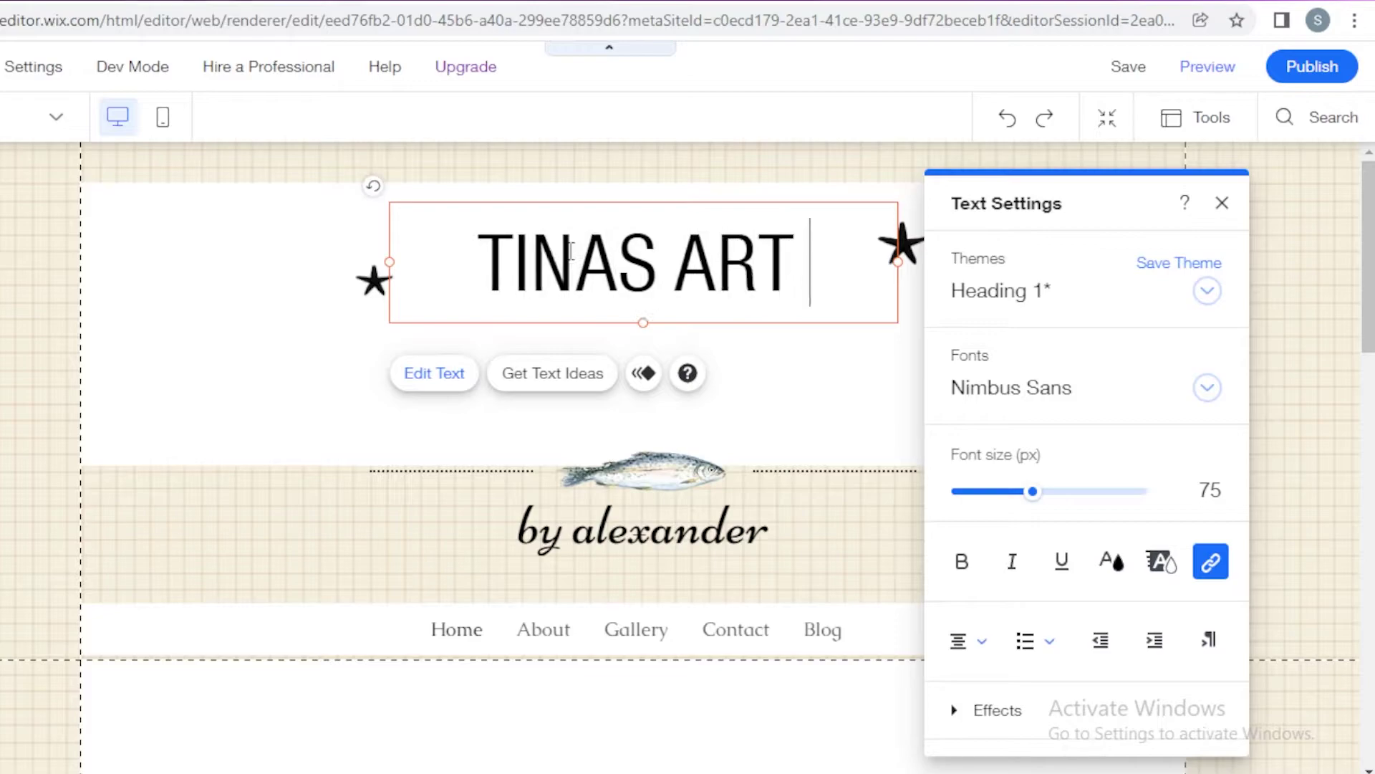
key(BackSpace)
key(BackSpace)
text(GA)
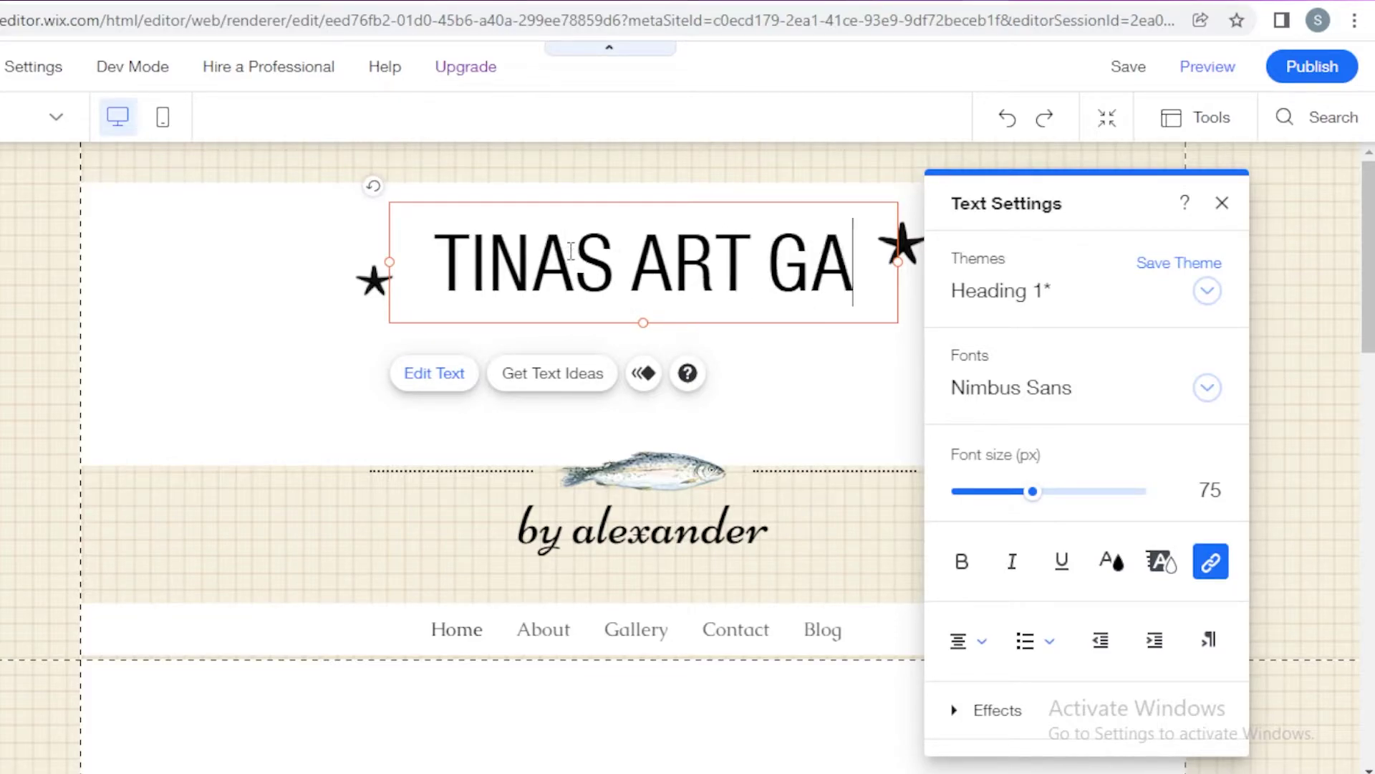
text(LLERY)
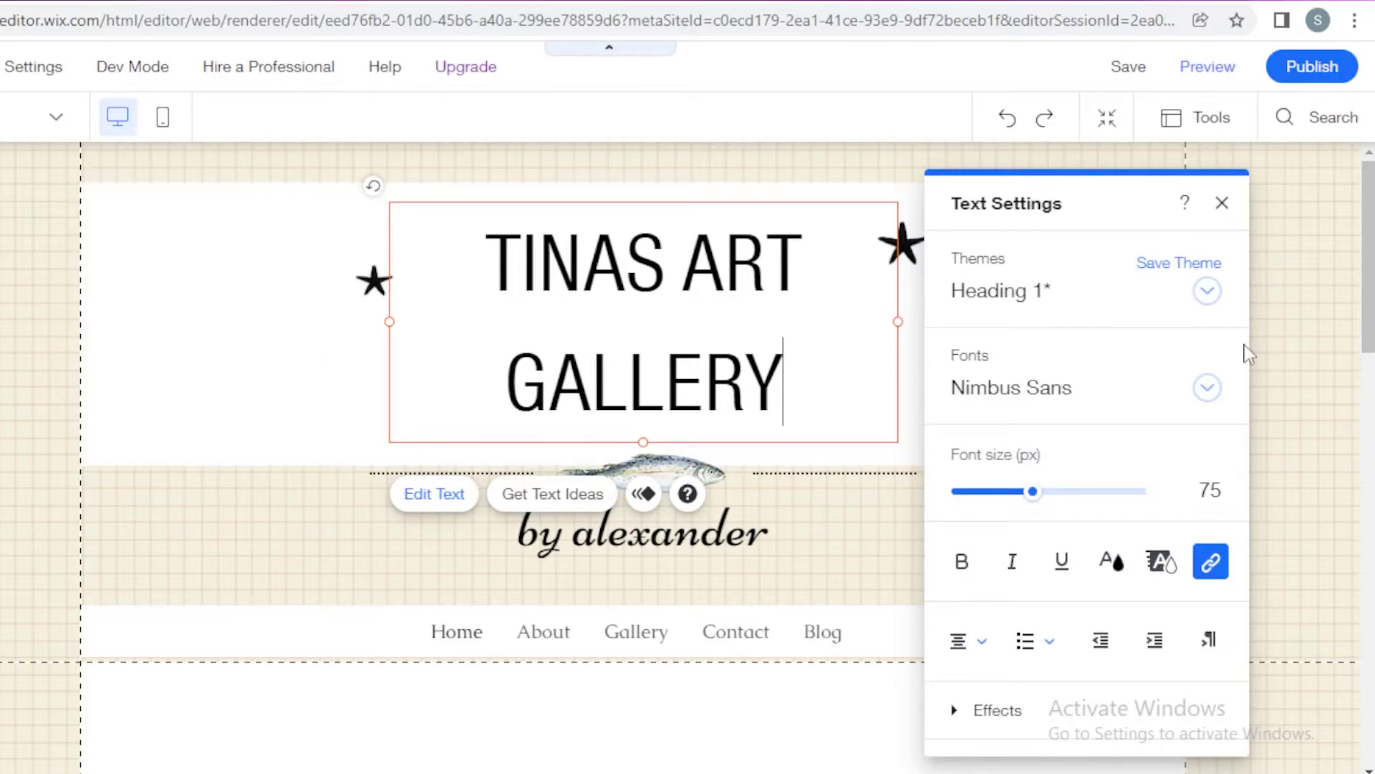
click(1222, 202)
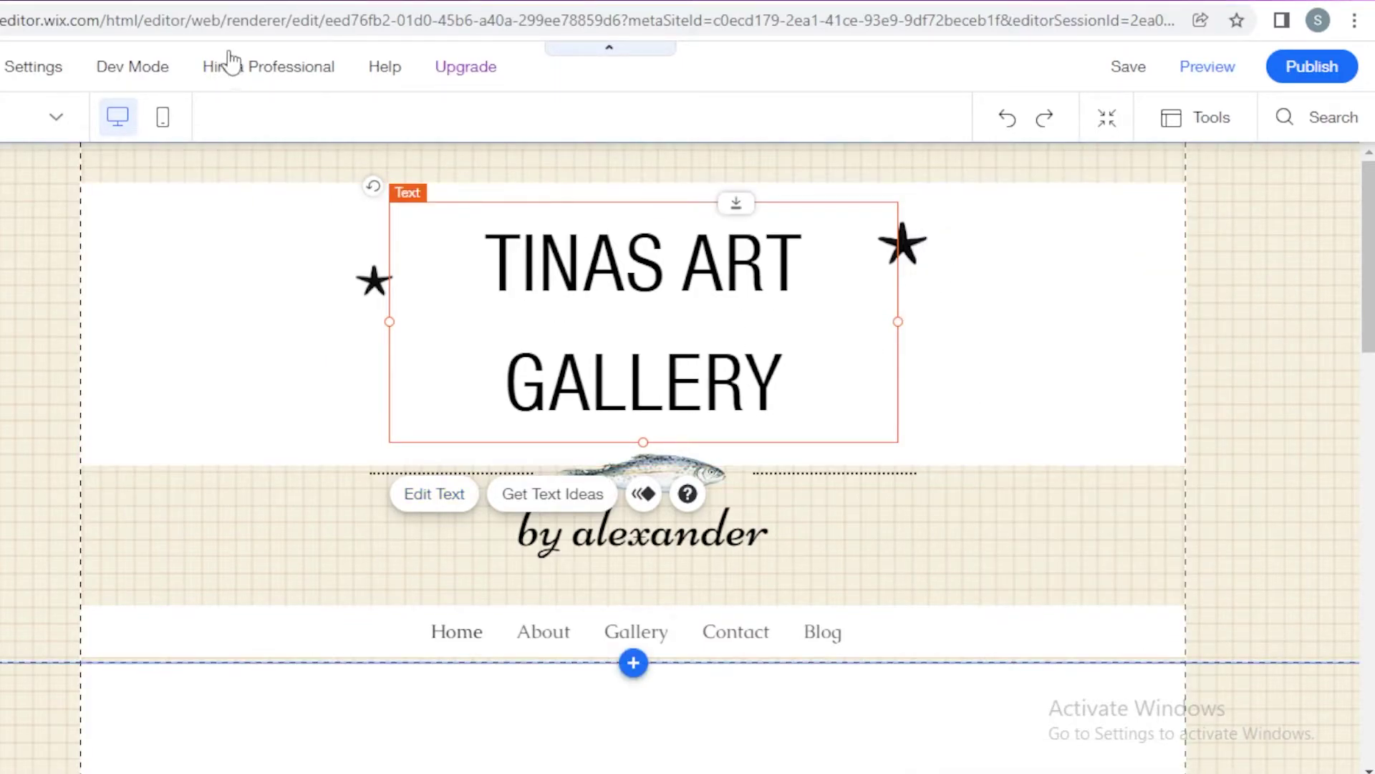
Step: Delete 'TINAS' from the title and shrink the white title box to fit 'ART GALLERY'
mouse_move(244, 54)
click(992, 259)
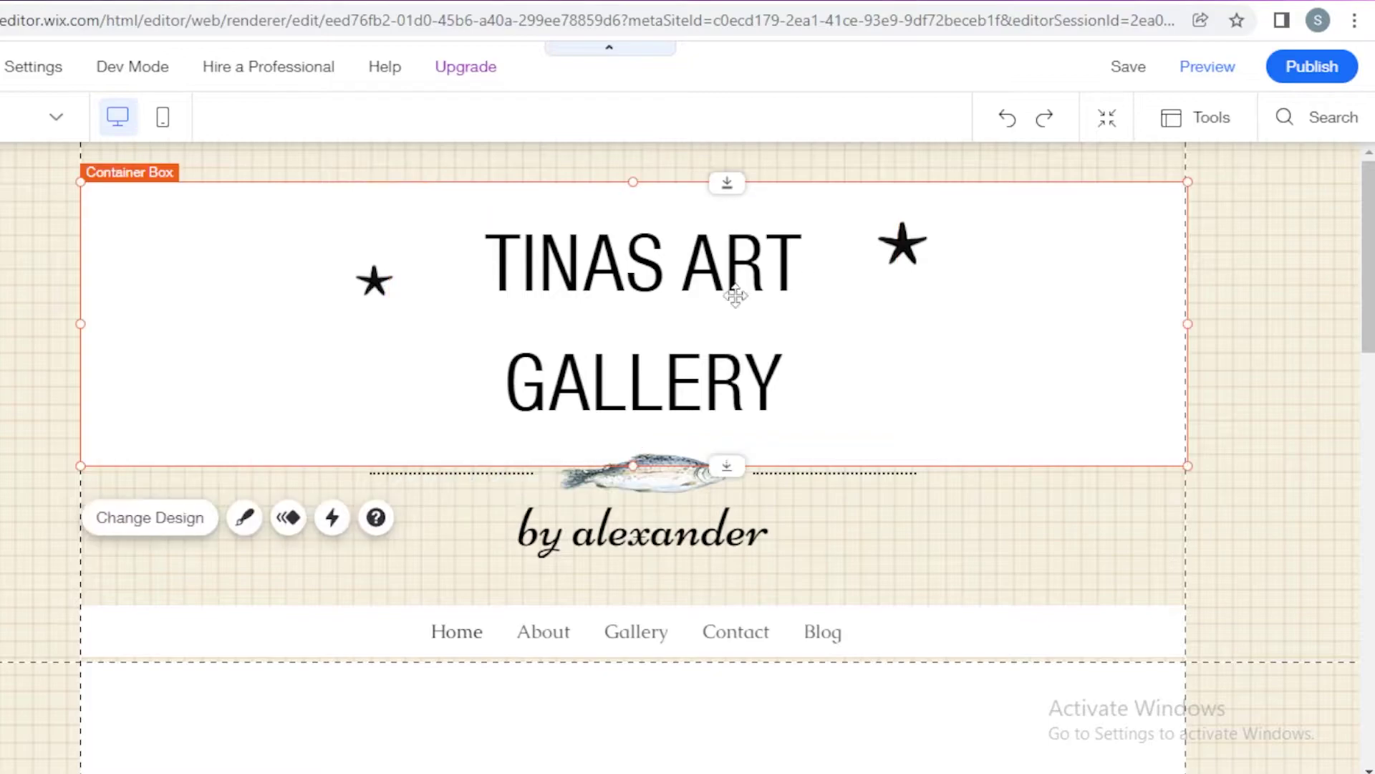
click(647, 537)
click(644, 271)
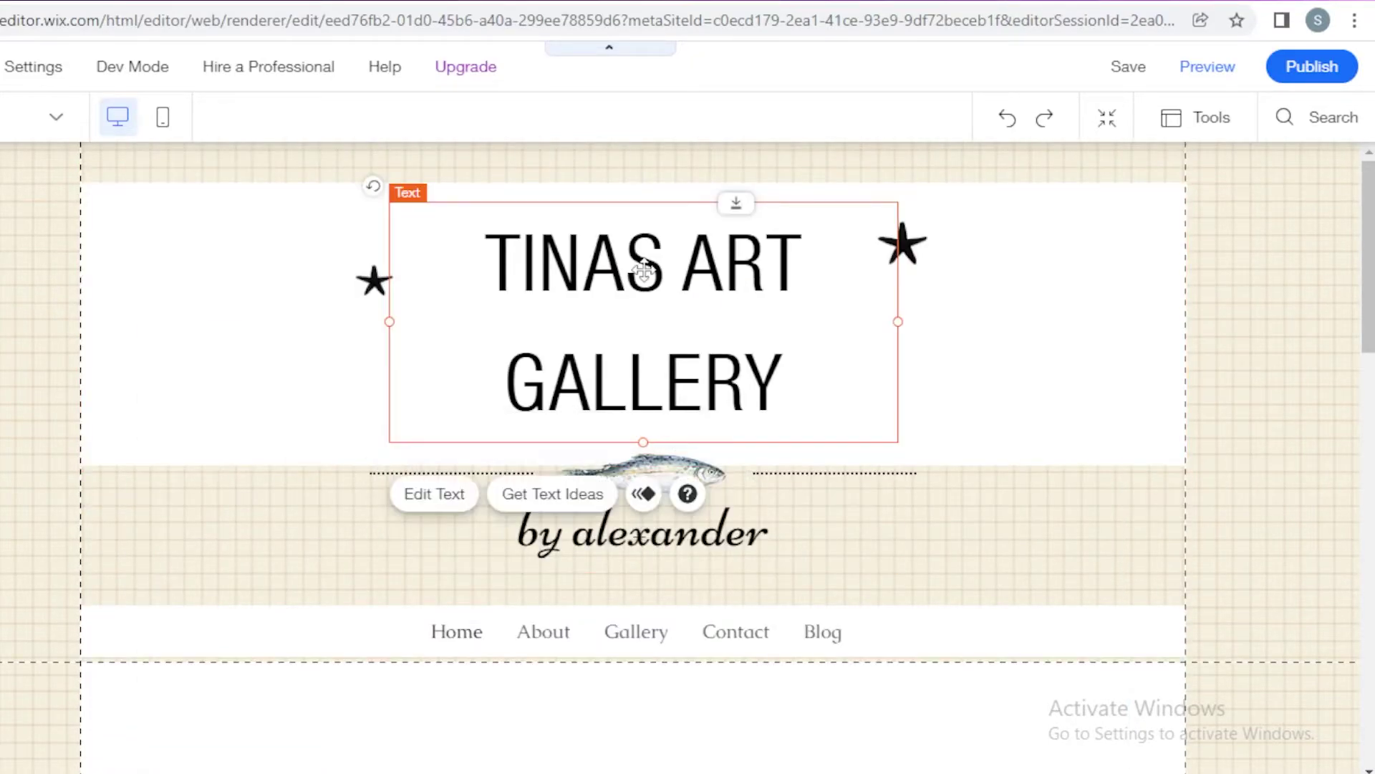
double_click(604, 270)
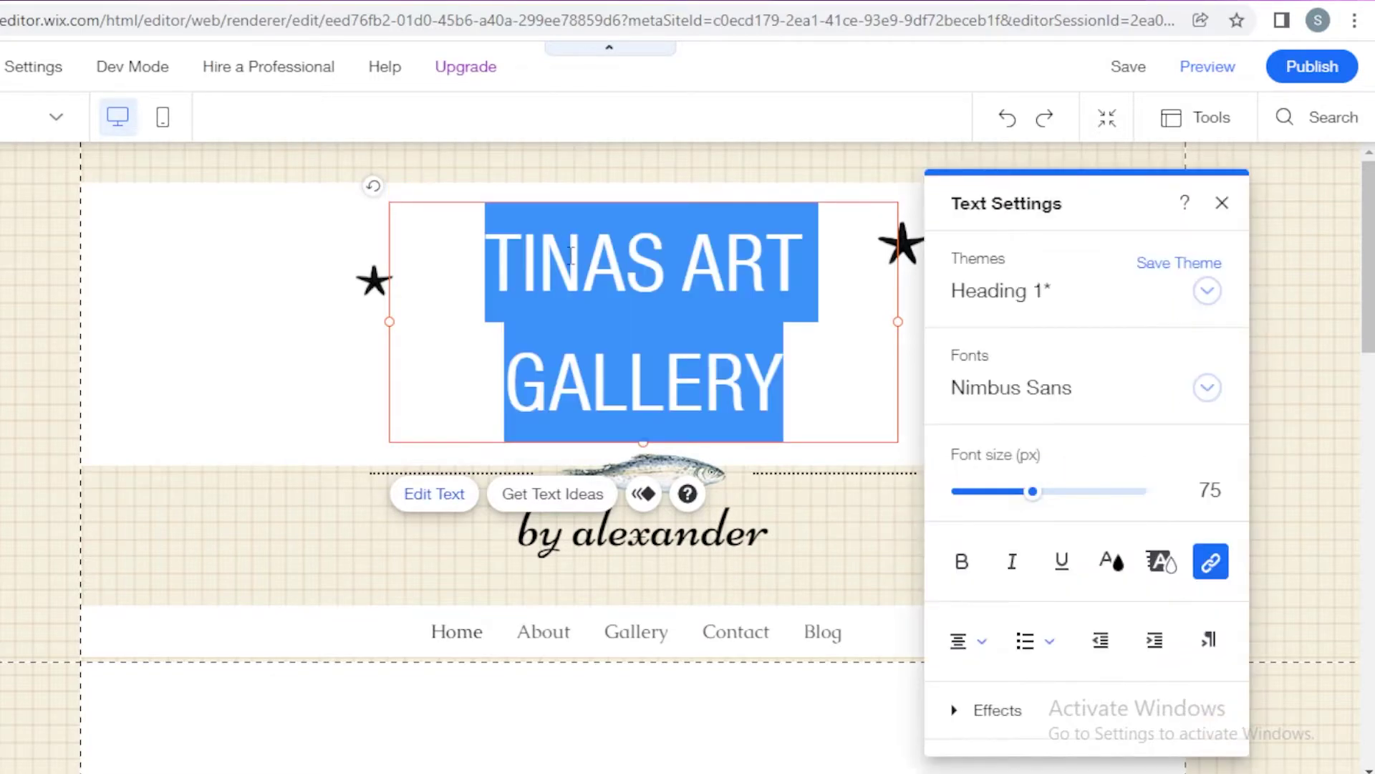
click(572, 256)
drag(660, 258, 446, 253)
key(BackSpace)
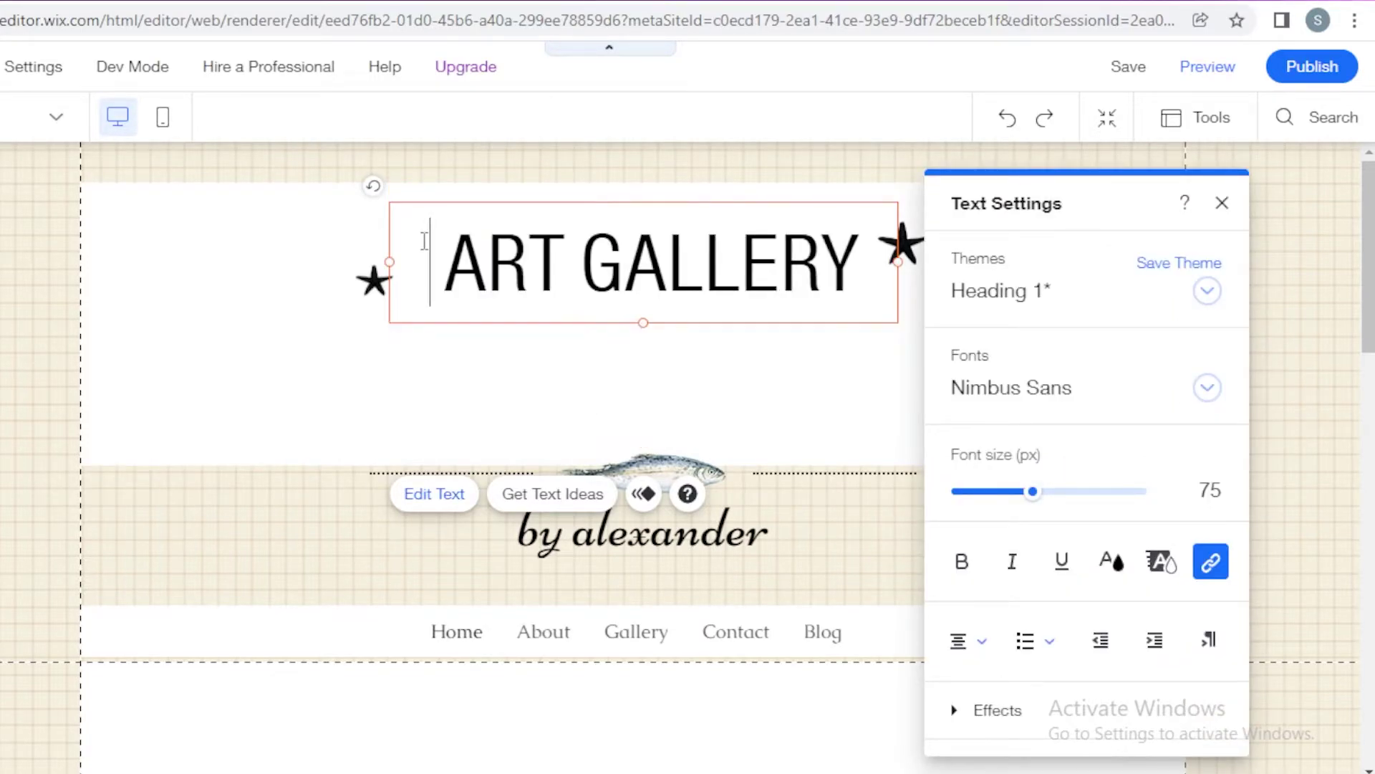
click(166, 458)
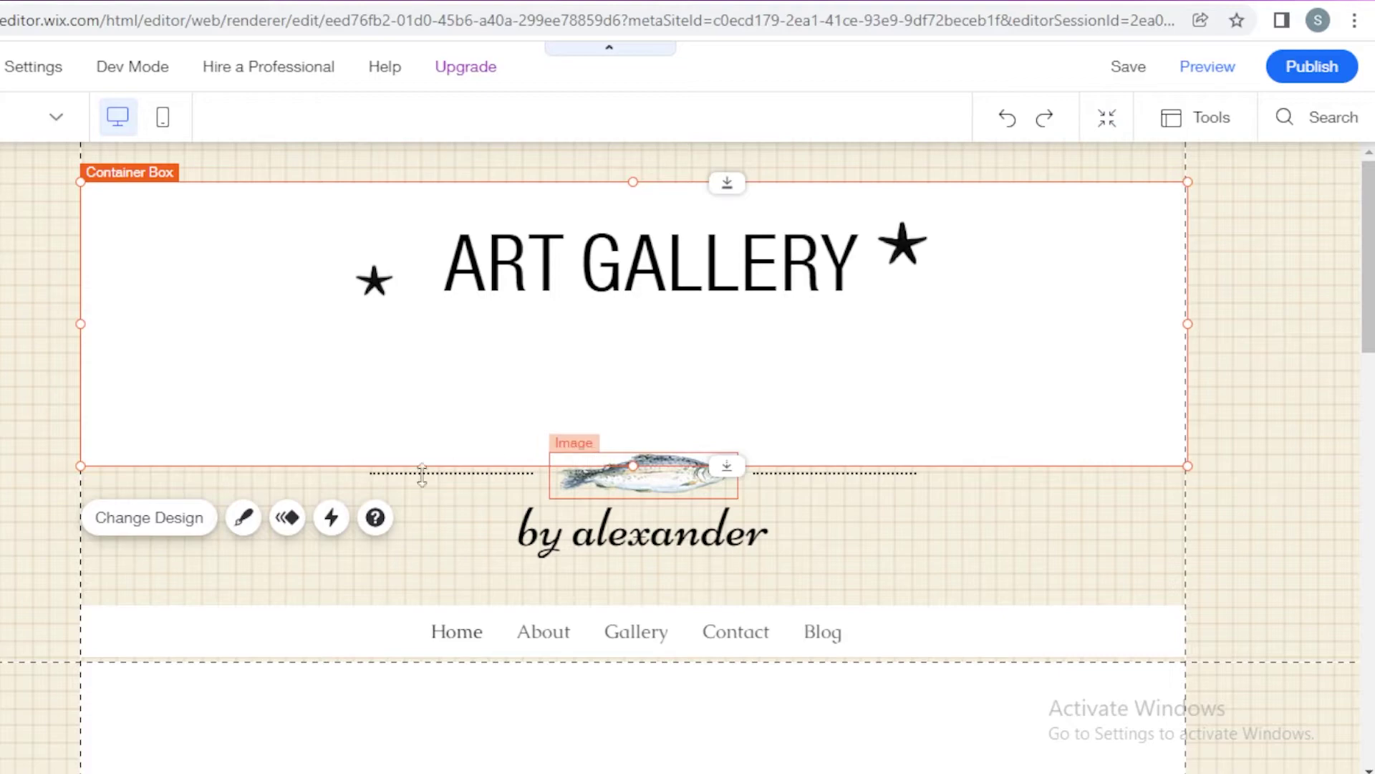
drag(398, 462, 431, 333)
Step: Move the dotted lines, fish and 'by alexander' up under the title, with the menu beneath
click(227, 529)
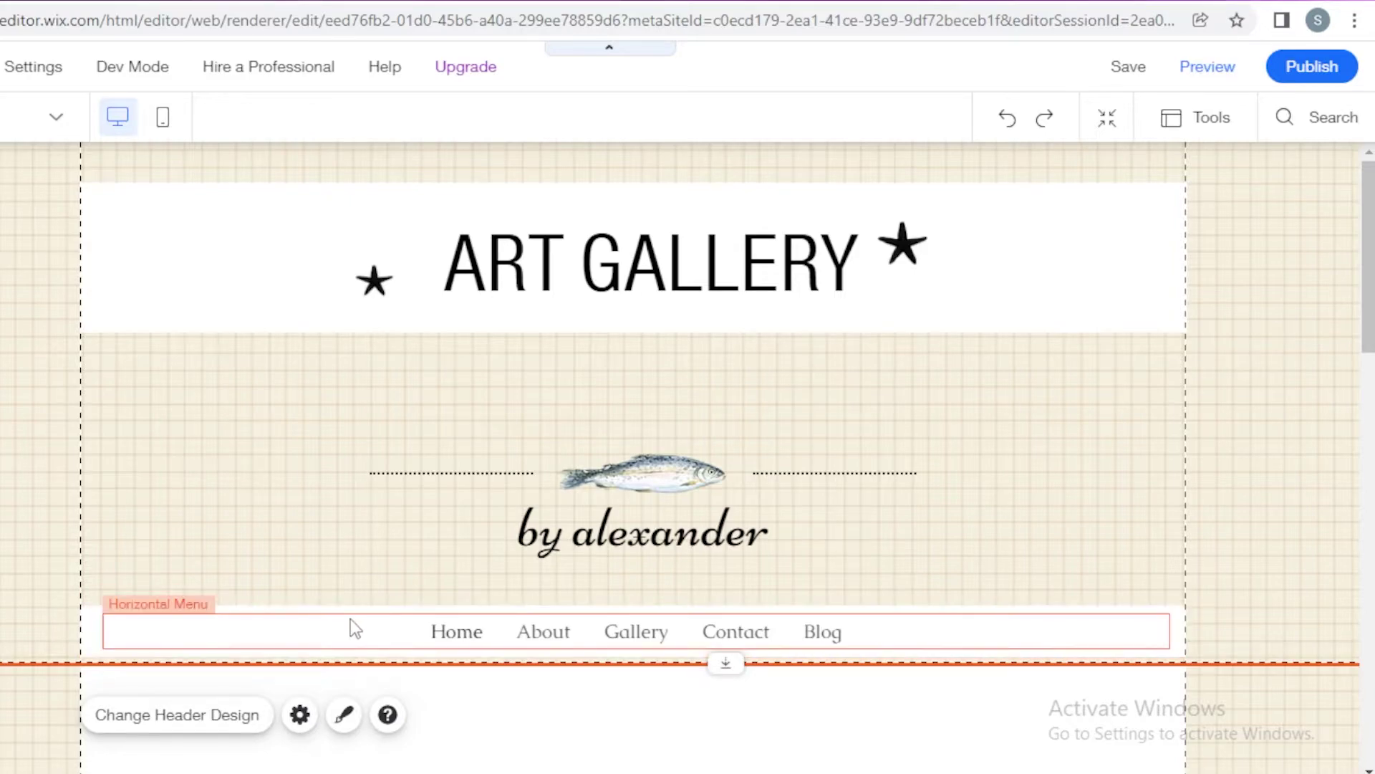
mouse_move(350, 618)
mouse_down()
mouse_move(337, 555)
mouse_move(390, 330)
mouse_move(337, 343)
mouse_move(313, 624)
mouse_move(323, 618)
mouse_up()
drag(351, 476, 941, 552)
click(491, 481)
drag(683, 552, 670, 485)
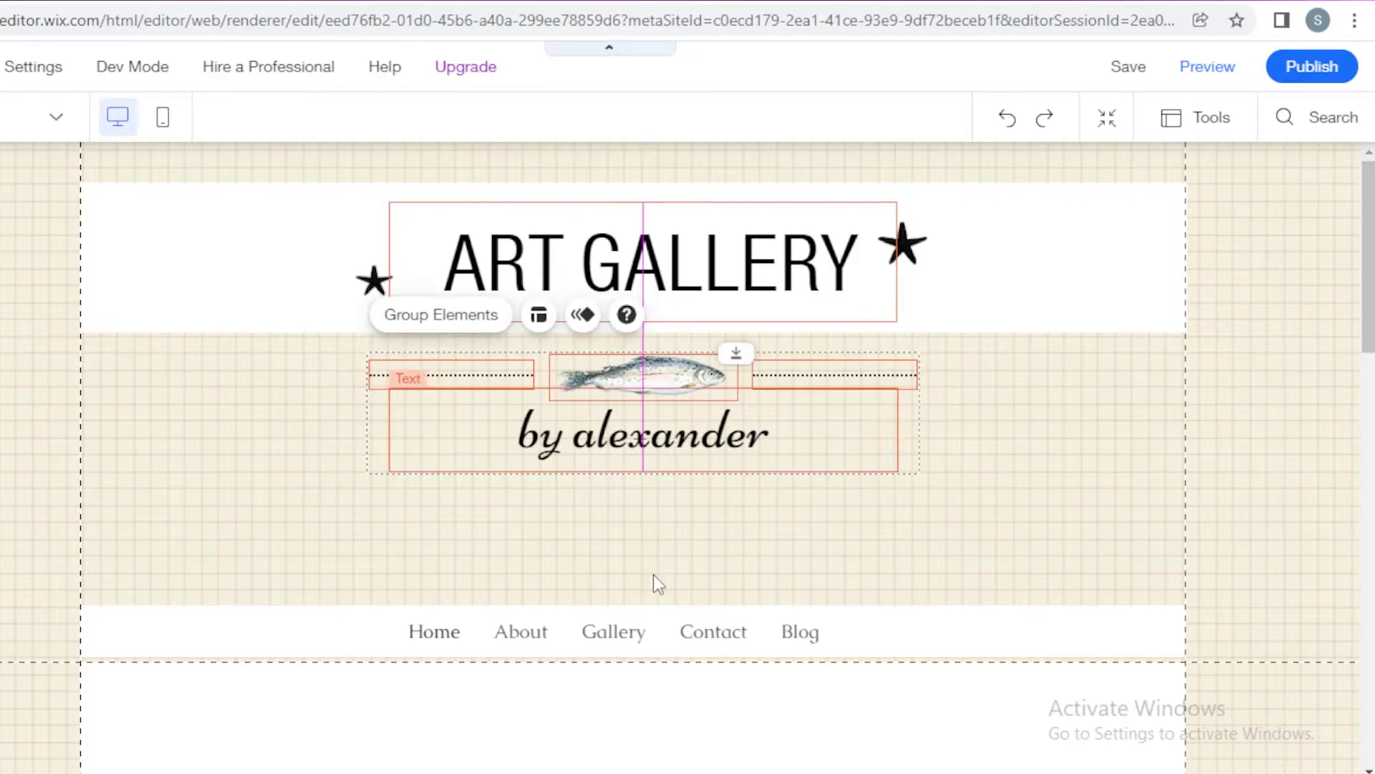
click(655, 595)
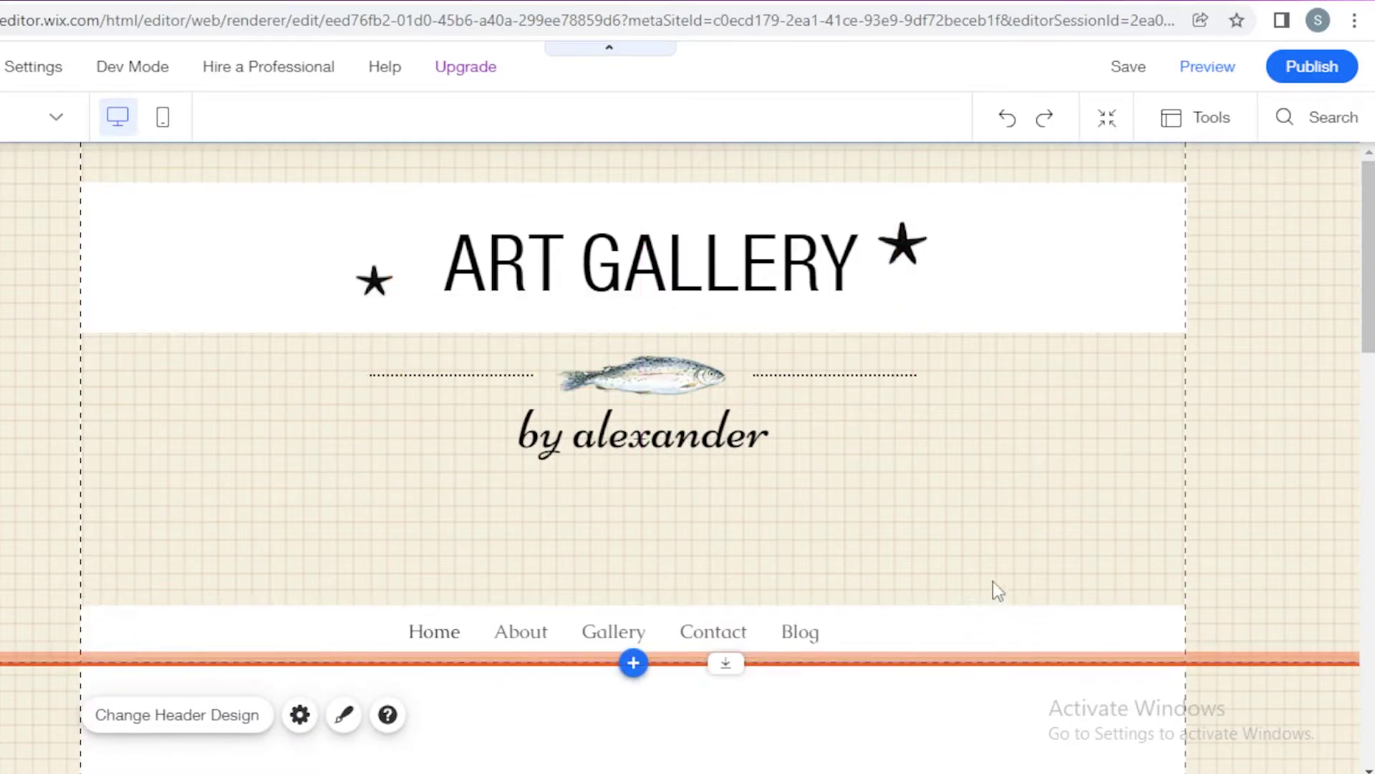
drag(1013, 553, 433, 514)
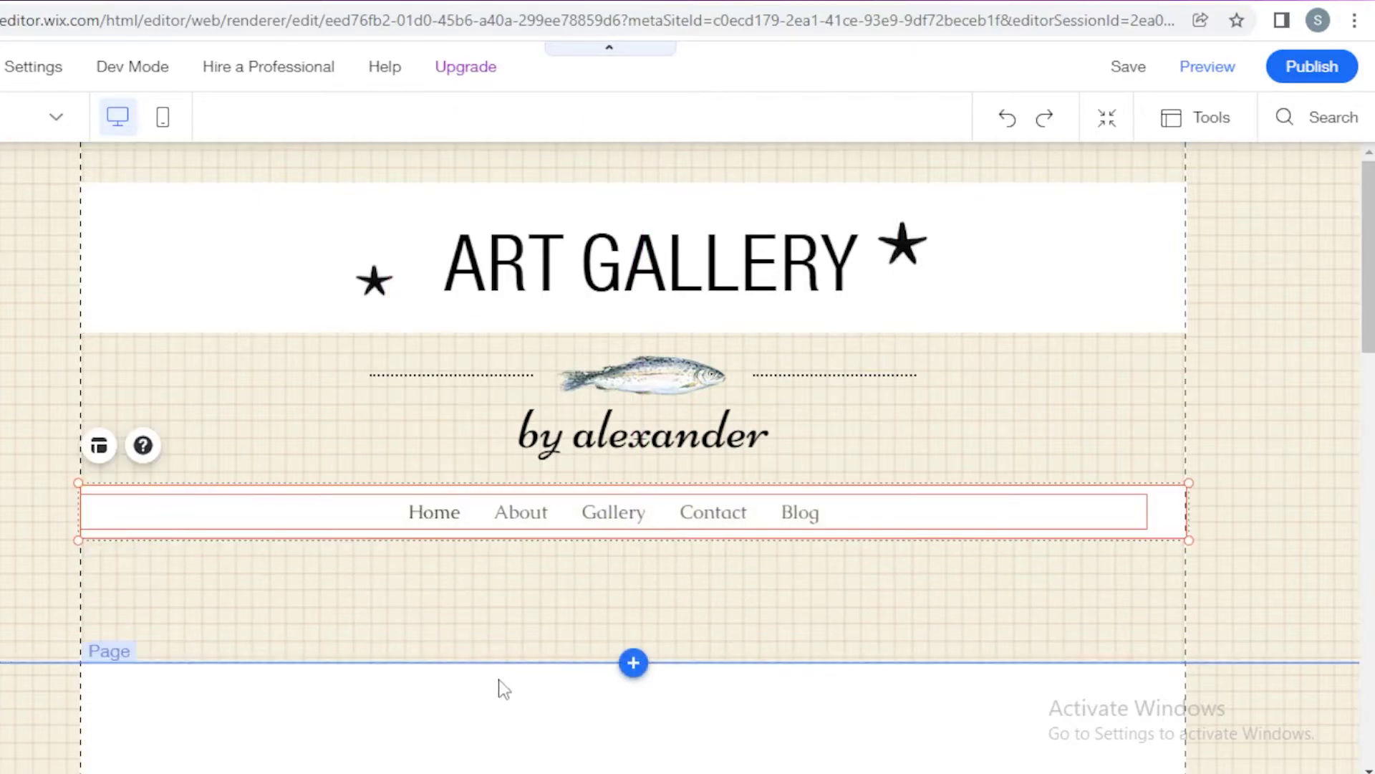
click(501, 666)
Step: Shrink the header and replace the subtitle's template name with the site owner's name
drag(491, 583, 476, 544)
double_click(601, 427)
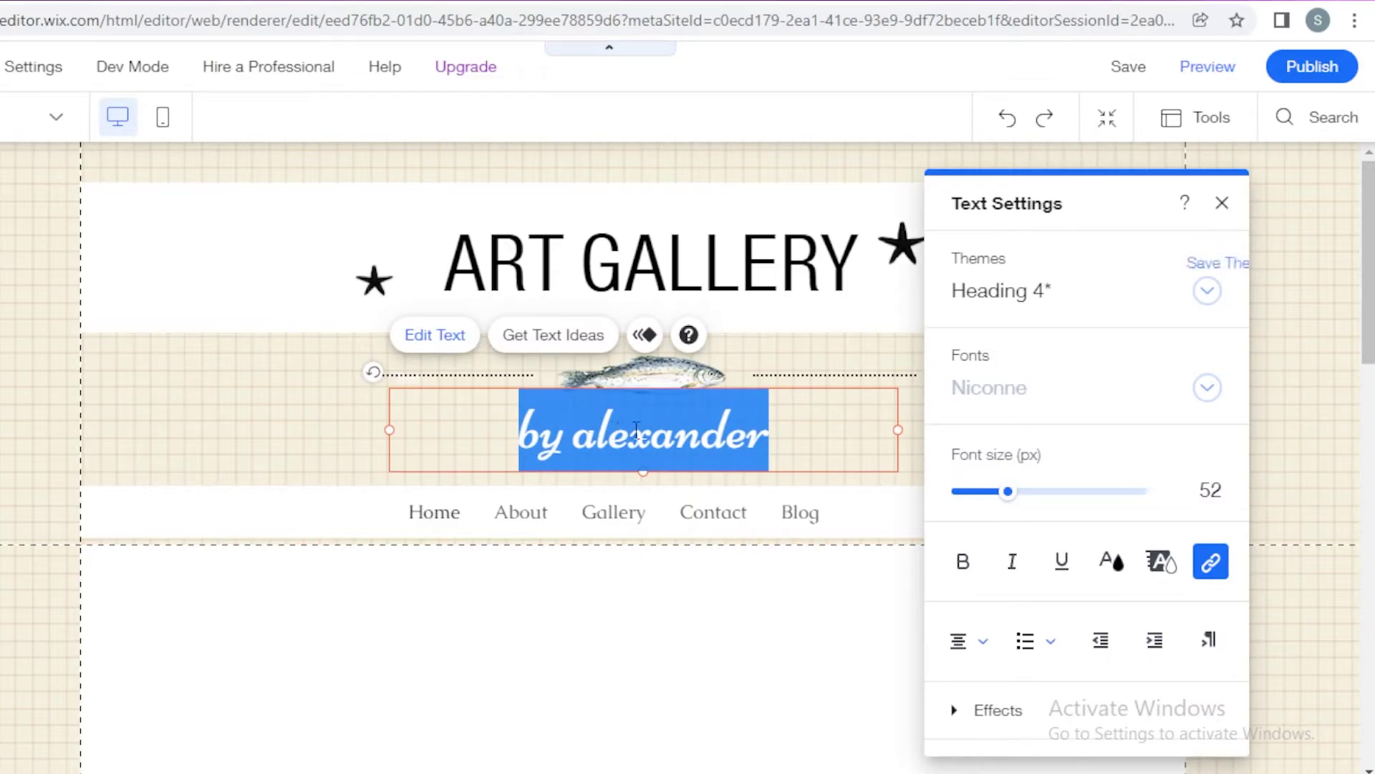
key(BackSpace)
text(BY)
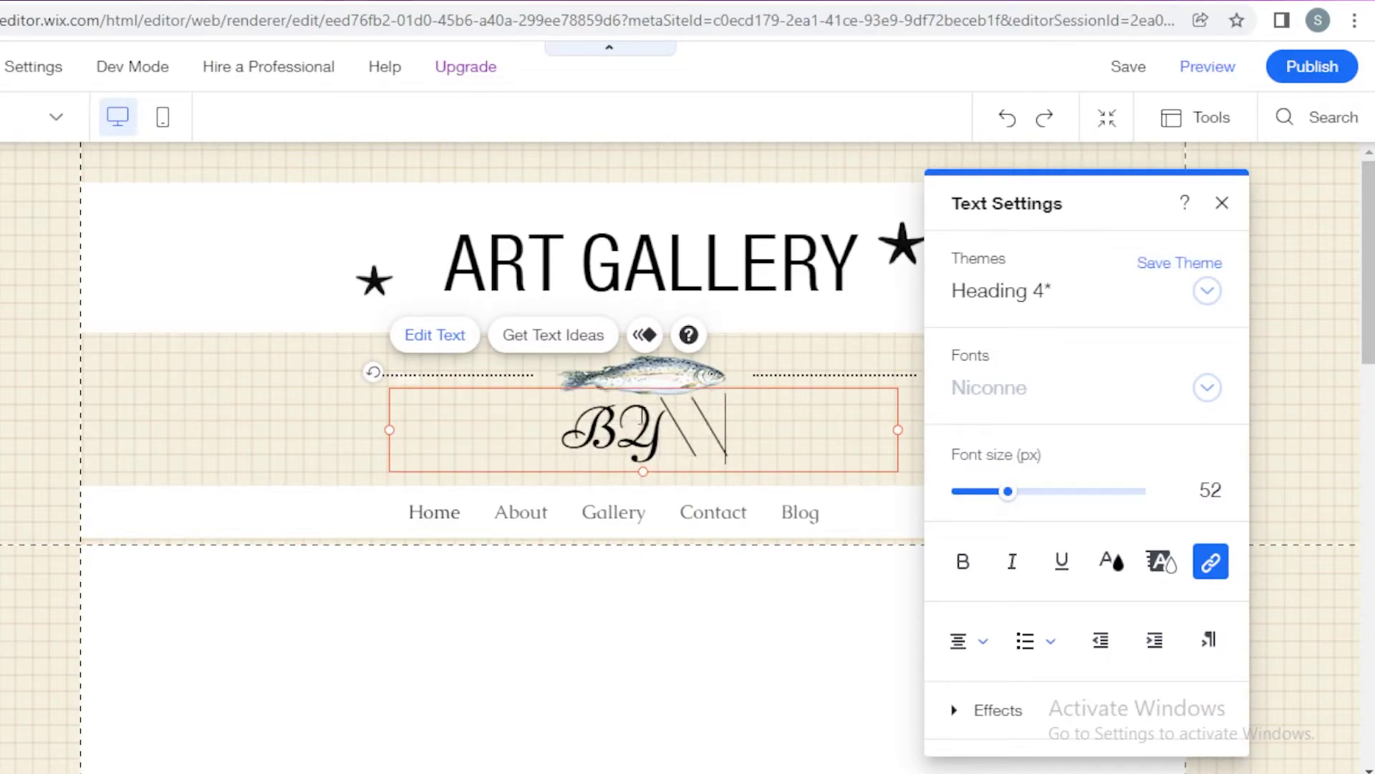
key(BackSpace)
key(BackSpace)
text(by tina)
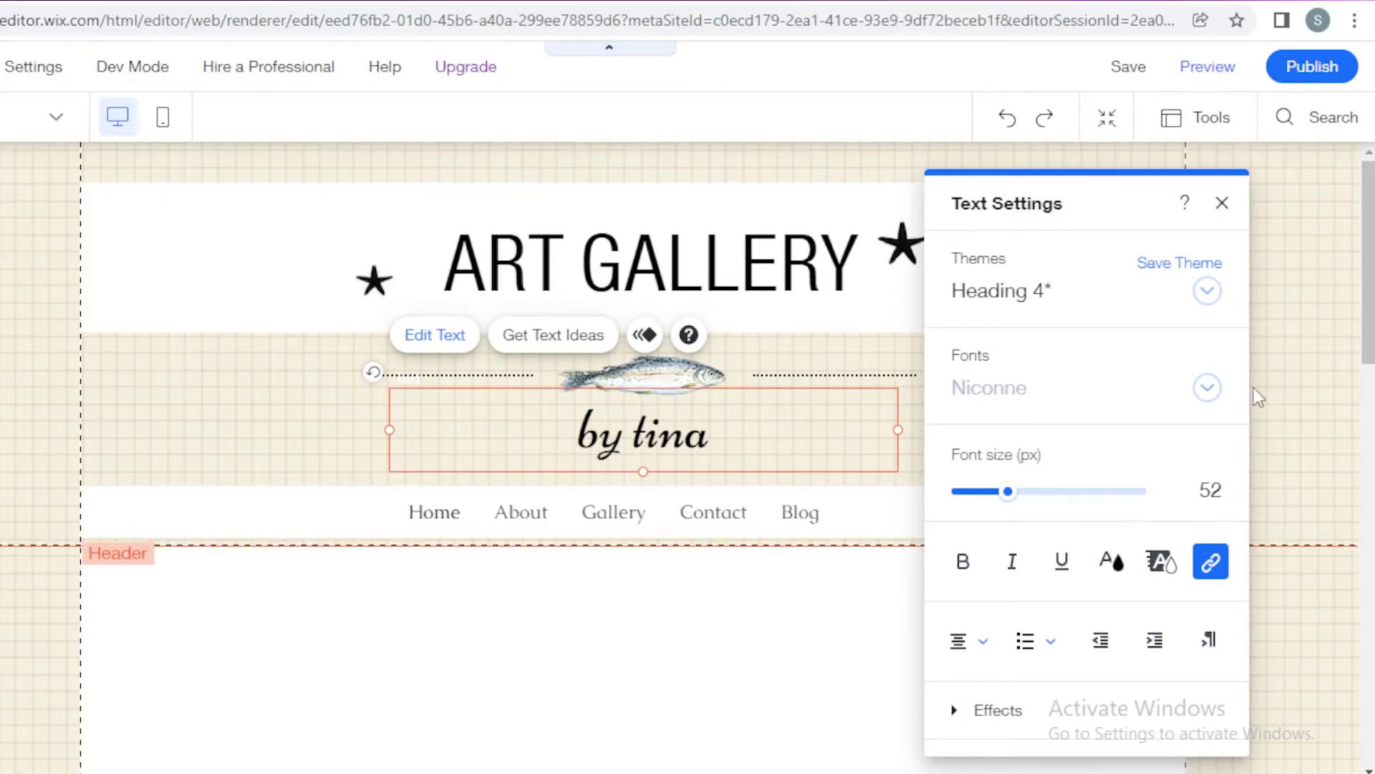
click(1253, 390)
scroll(1255, 393, down, 5)
scroll(444, 399, up, 5)
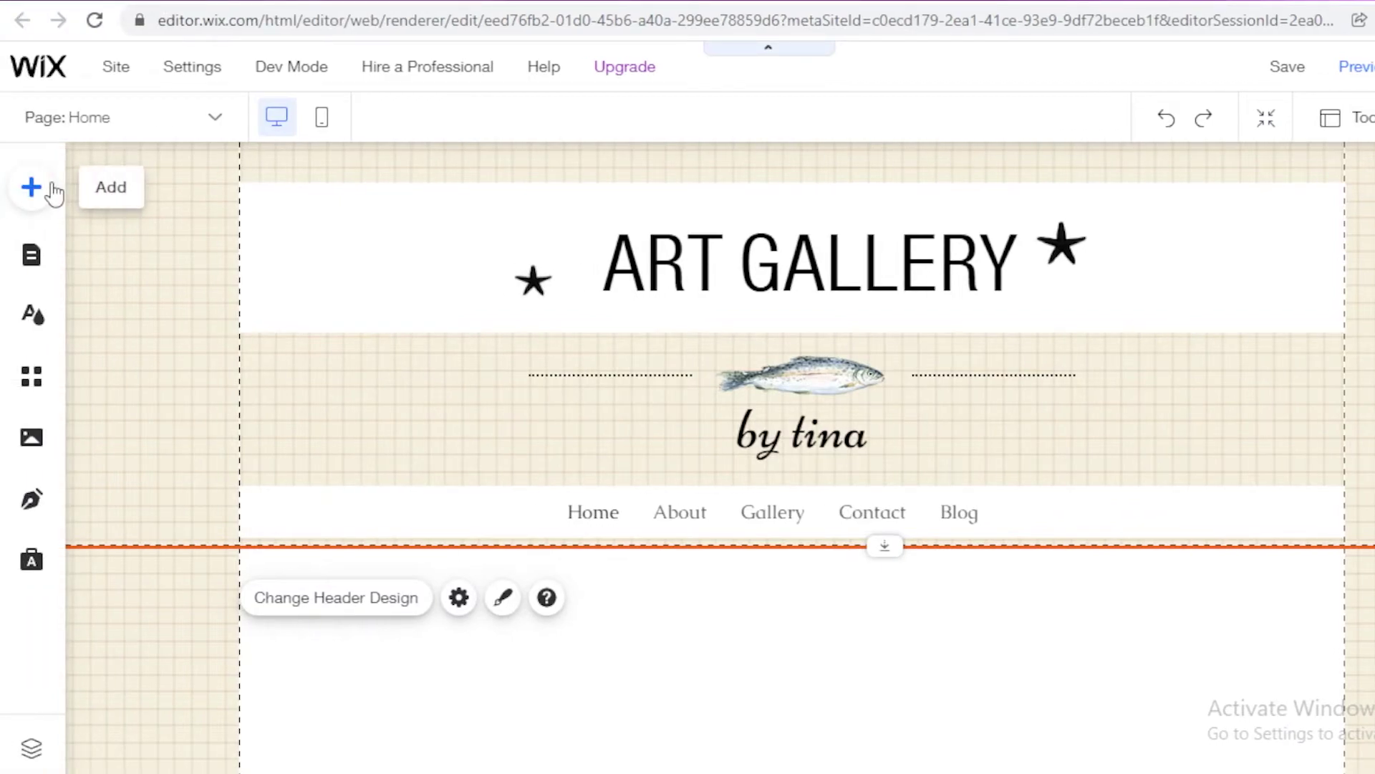
Step: Duplicate the subtitle text box and place the copy below the header
click(32, 188)
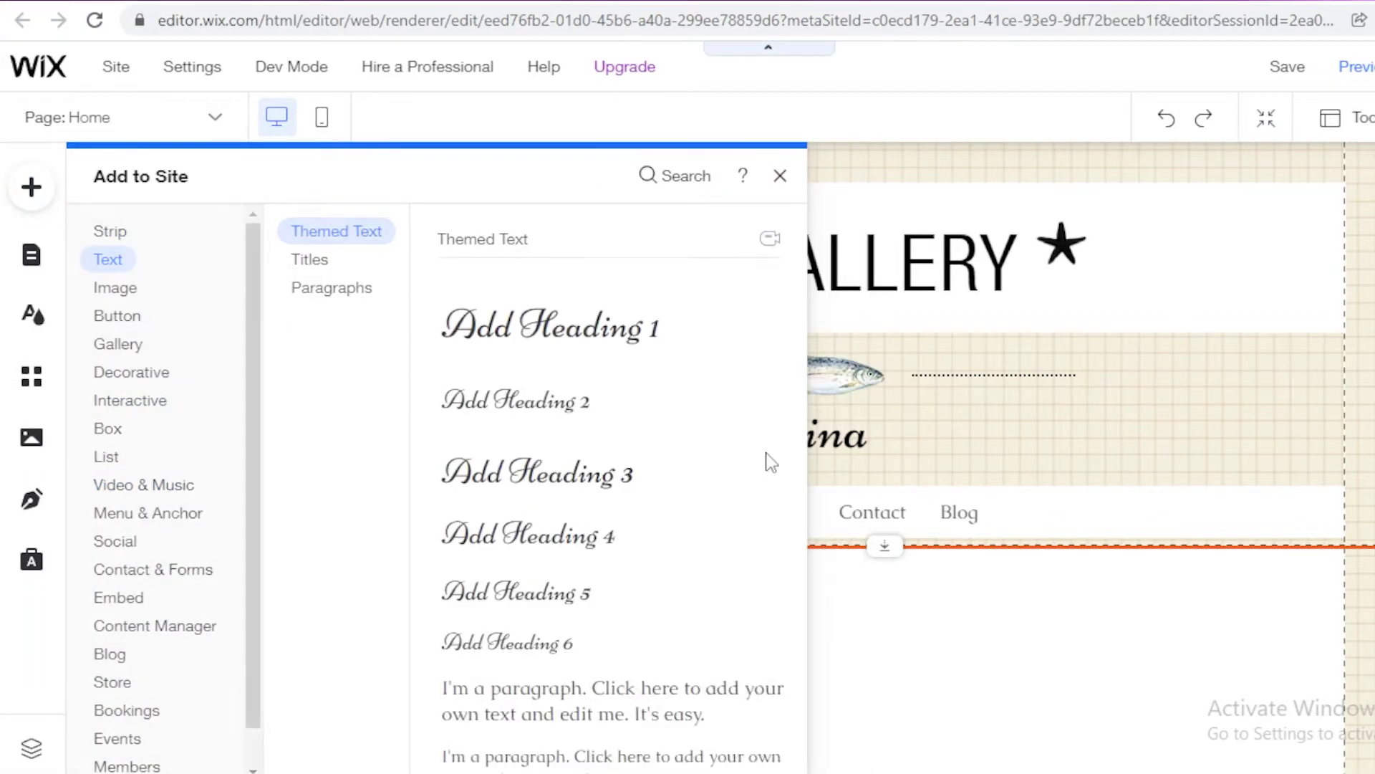
click(818, 444)
click(818, 444)
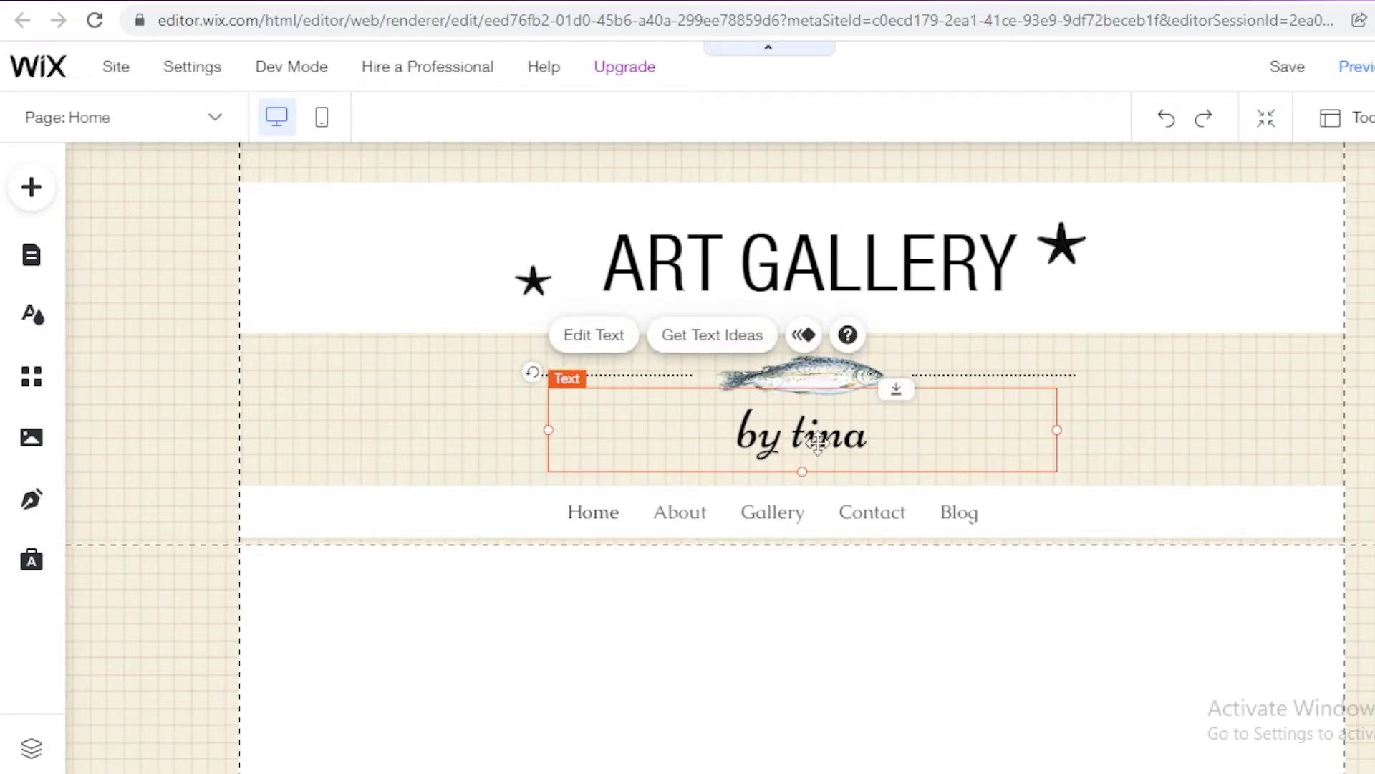
key(ctrl+d)
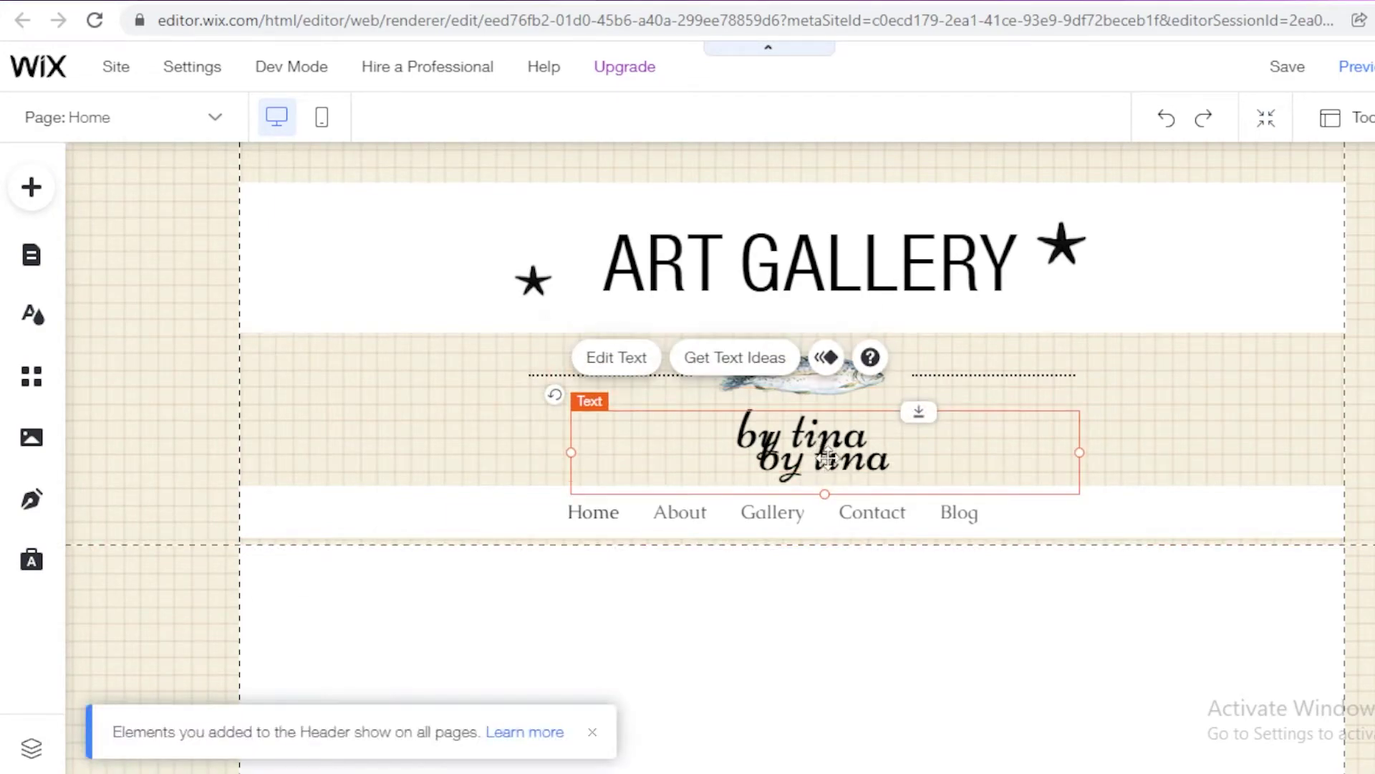
drag(818, 450, 558, 645)
Step: Make the copy read 'I have been passionate about art for as long as I can remember'
double_click(539, 286)
text(i ha)
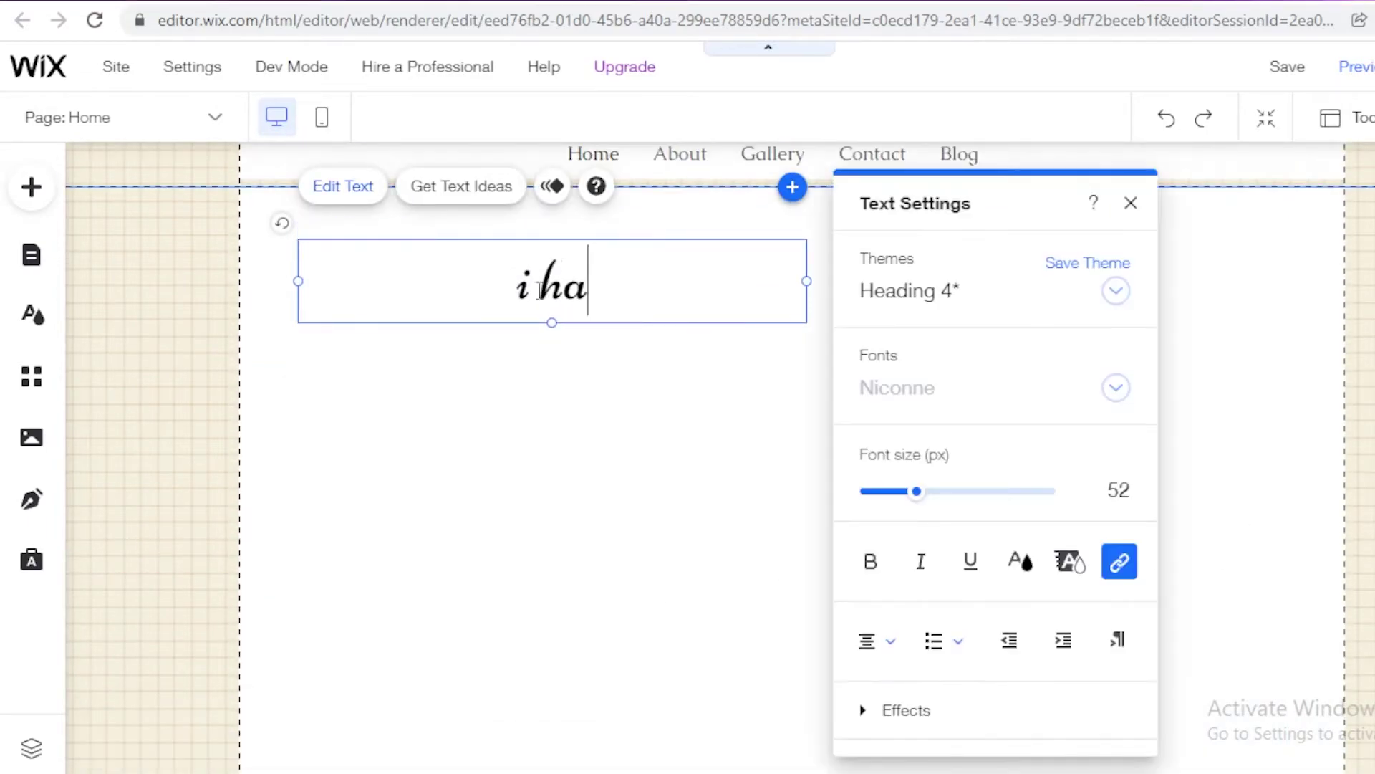
text(v)
key(BackSpace)
key(BackSpace)
key(BackSpace)
key(BackSpace)
key(BackSpace)
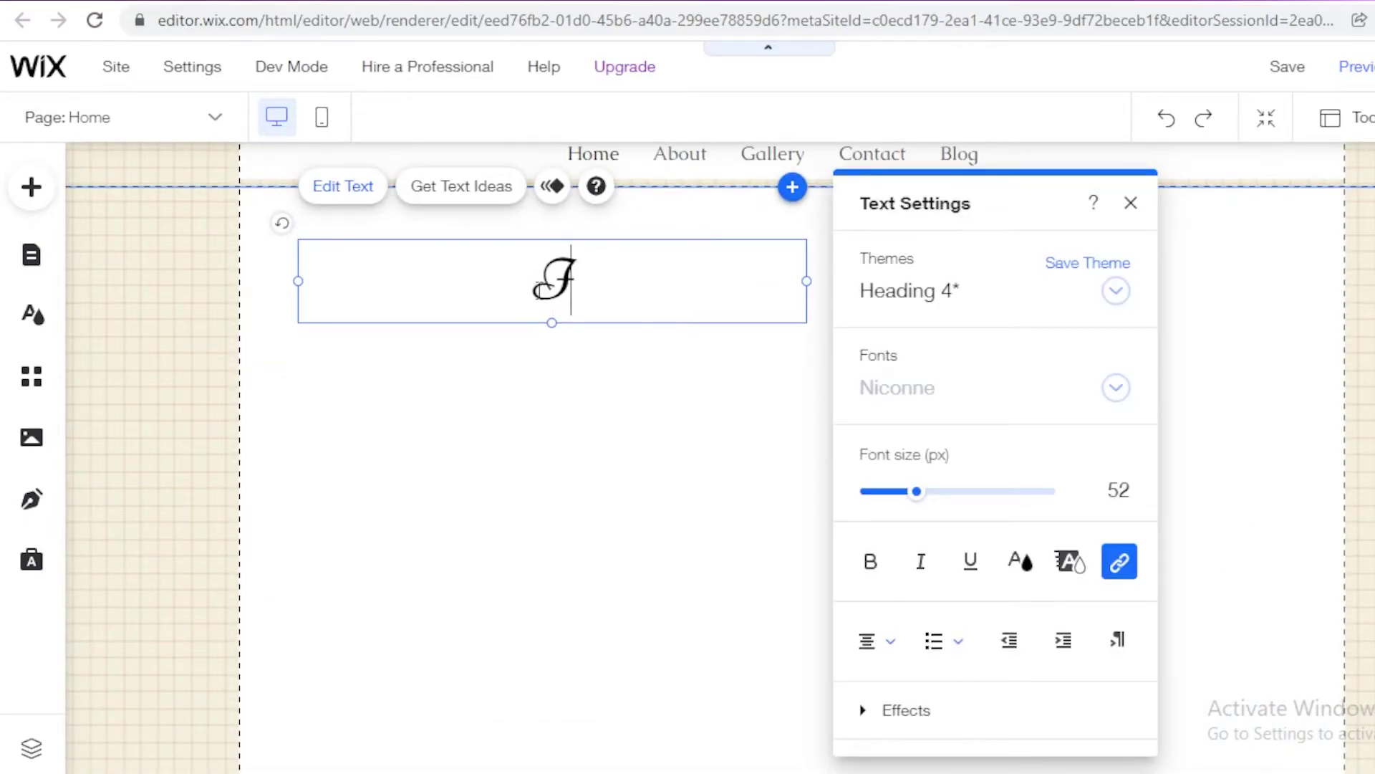
text(I have)
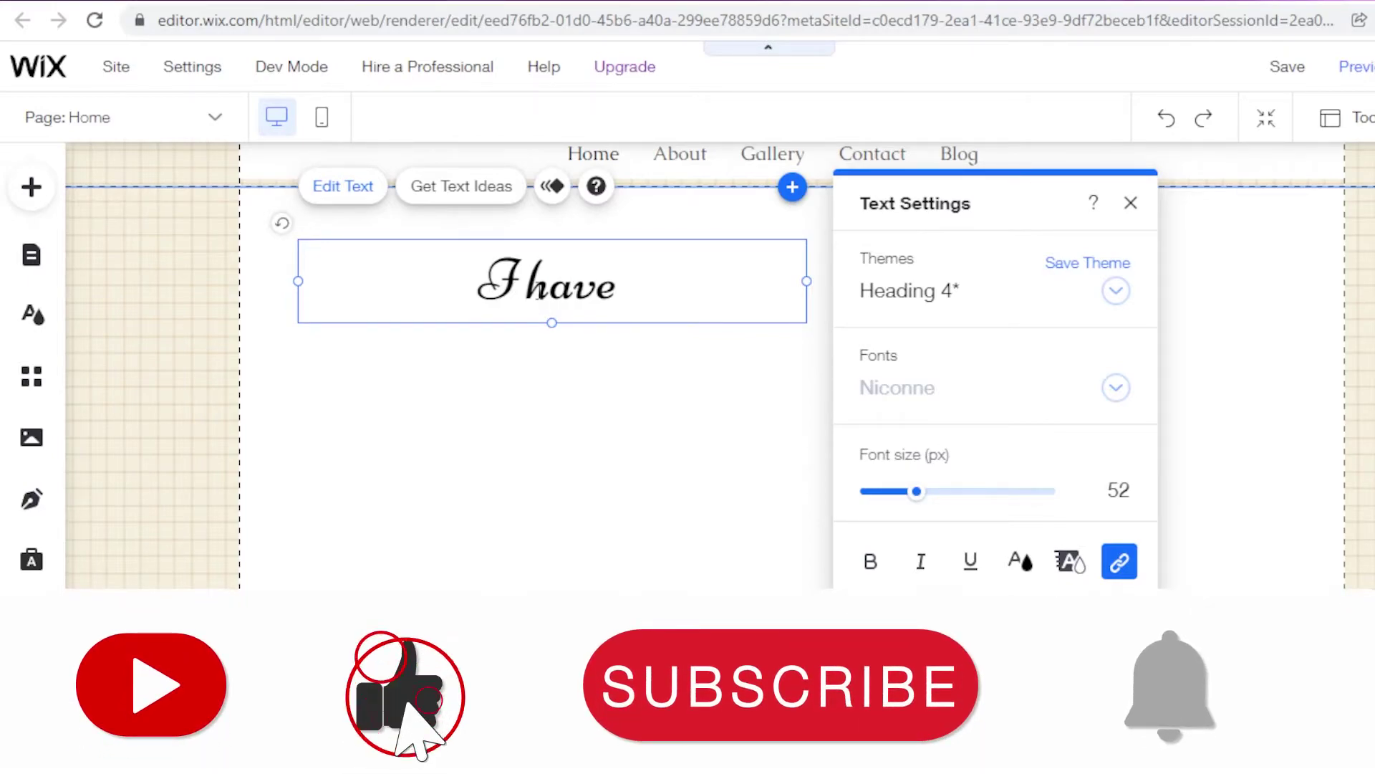
text( been passionate about art for t)
key(BackSpace)
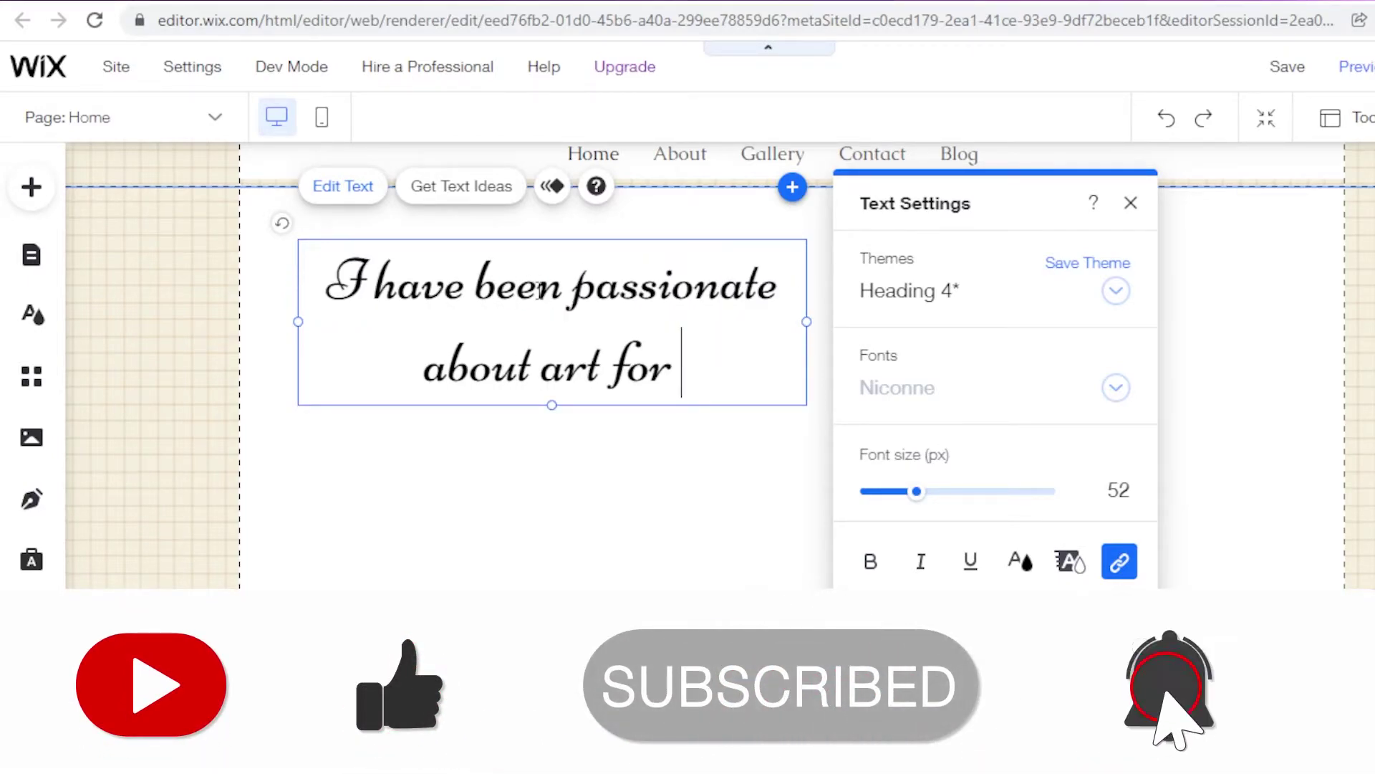
text(as long as I can remember)
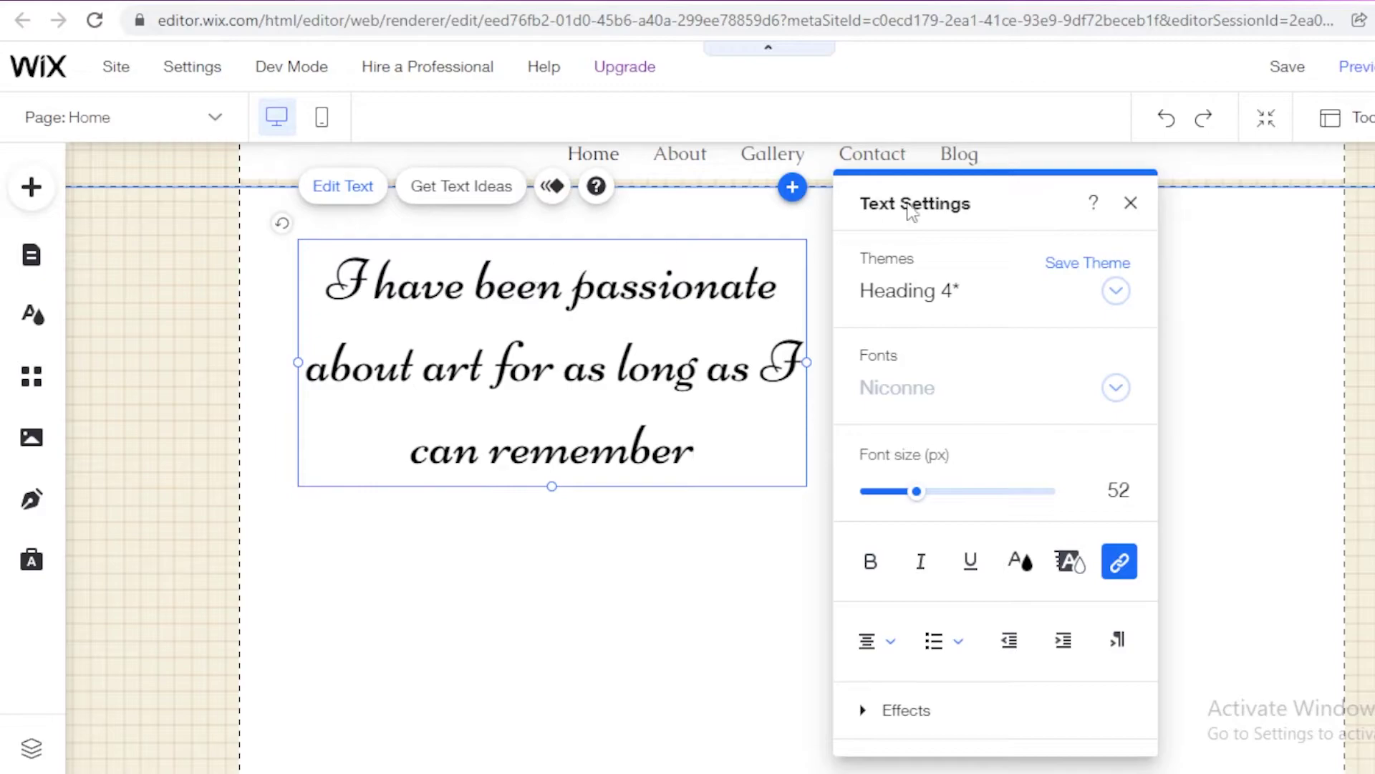
click(976, 396)
scroll(938, 487, down, 3)
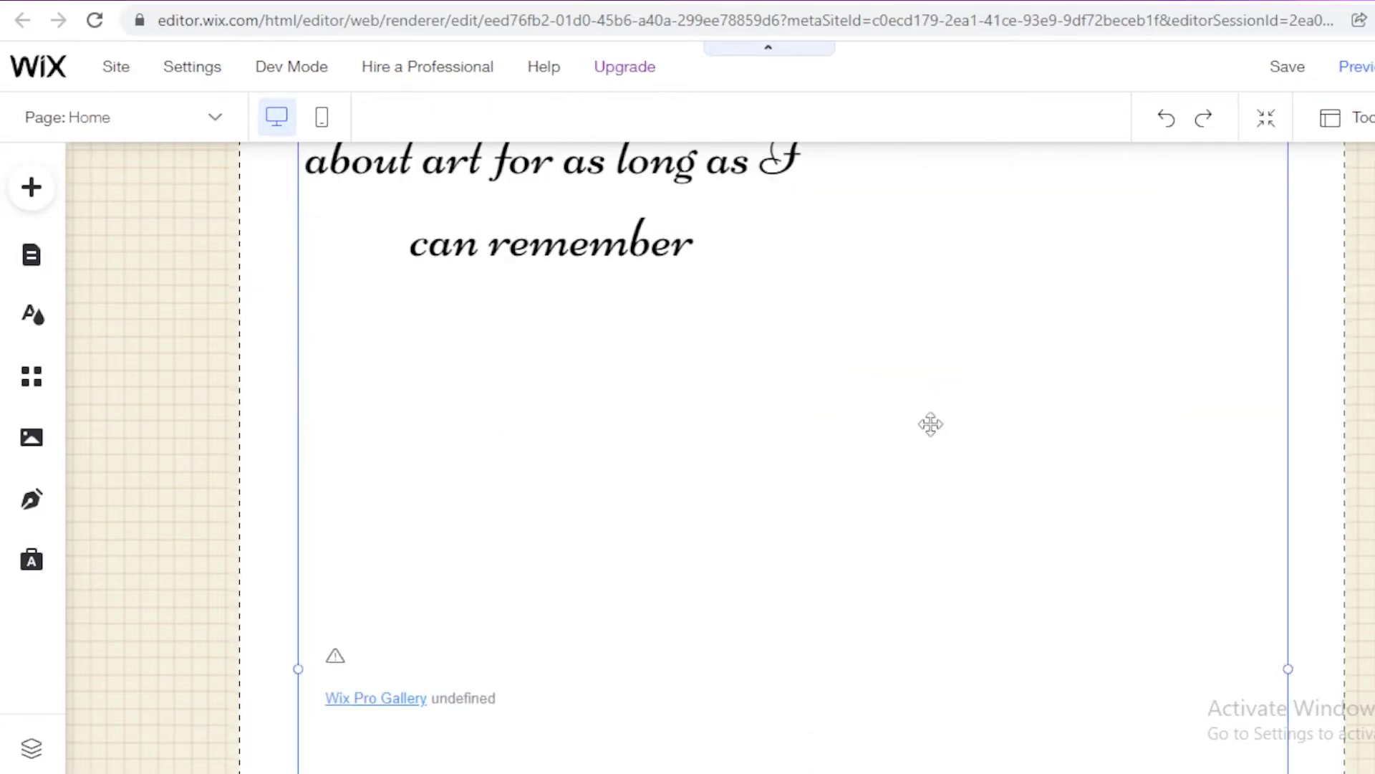
scroll(930, 424, up, 3)
scroll(547, 291, down, 3)
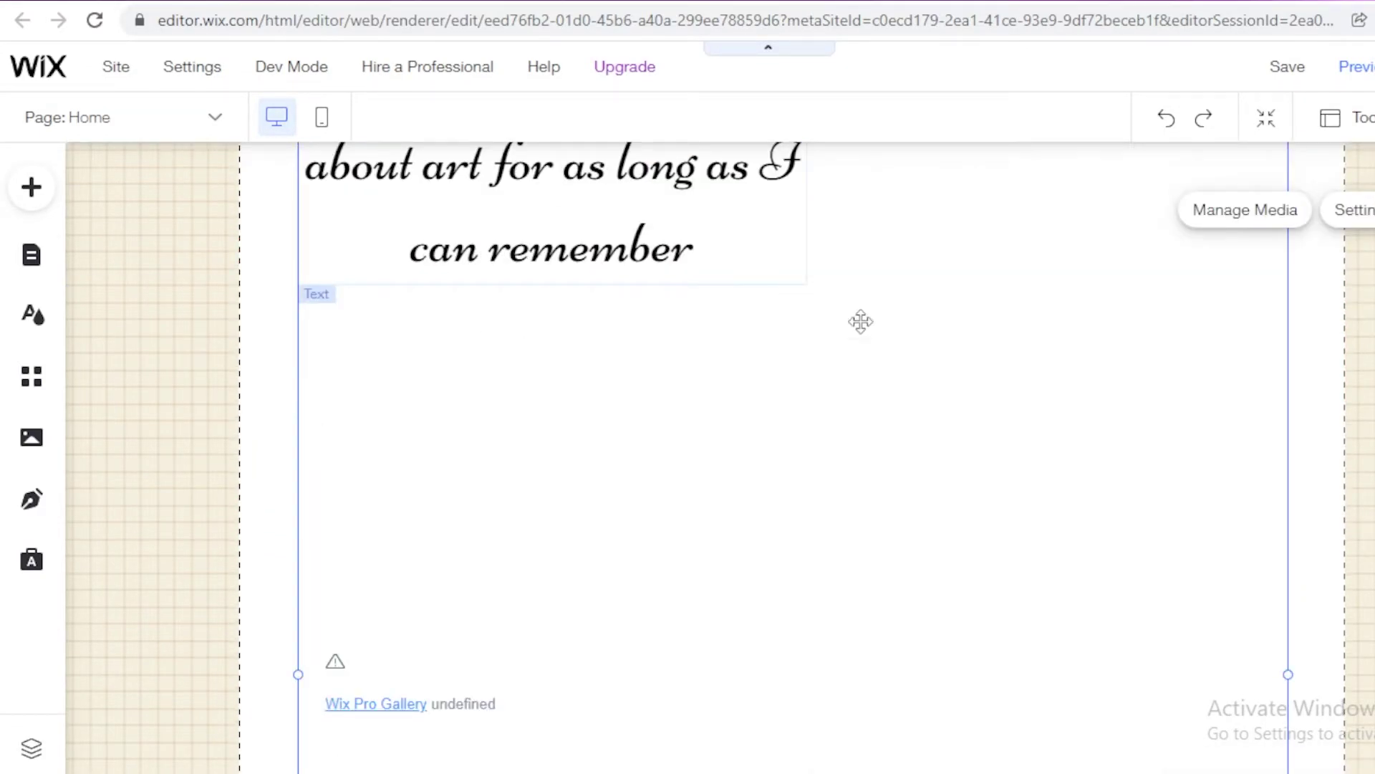
scroll(986, 448, down, 4)
scroll(393, 429, up, 6)
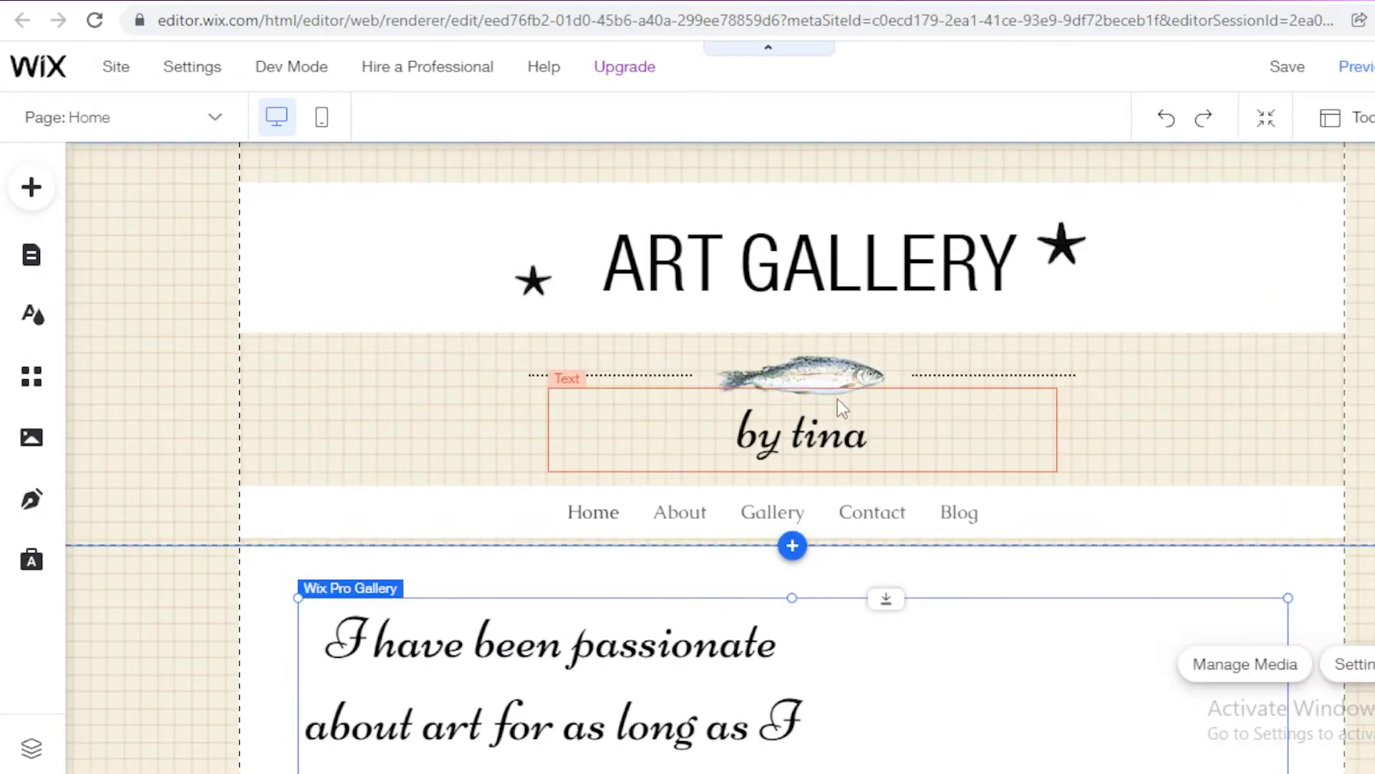
Step: Open the Site Pages manager from the Page list in the top bar
click(161, 121)
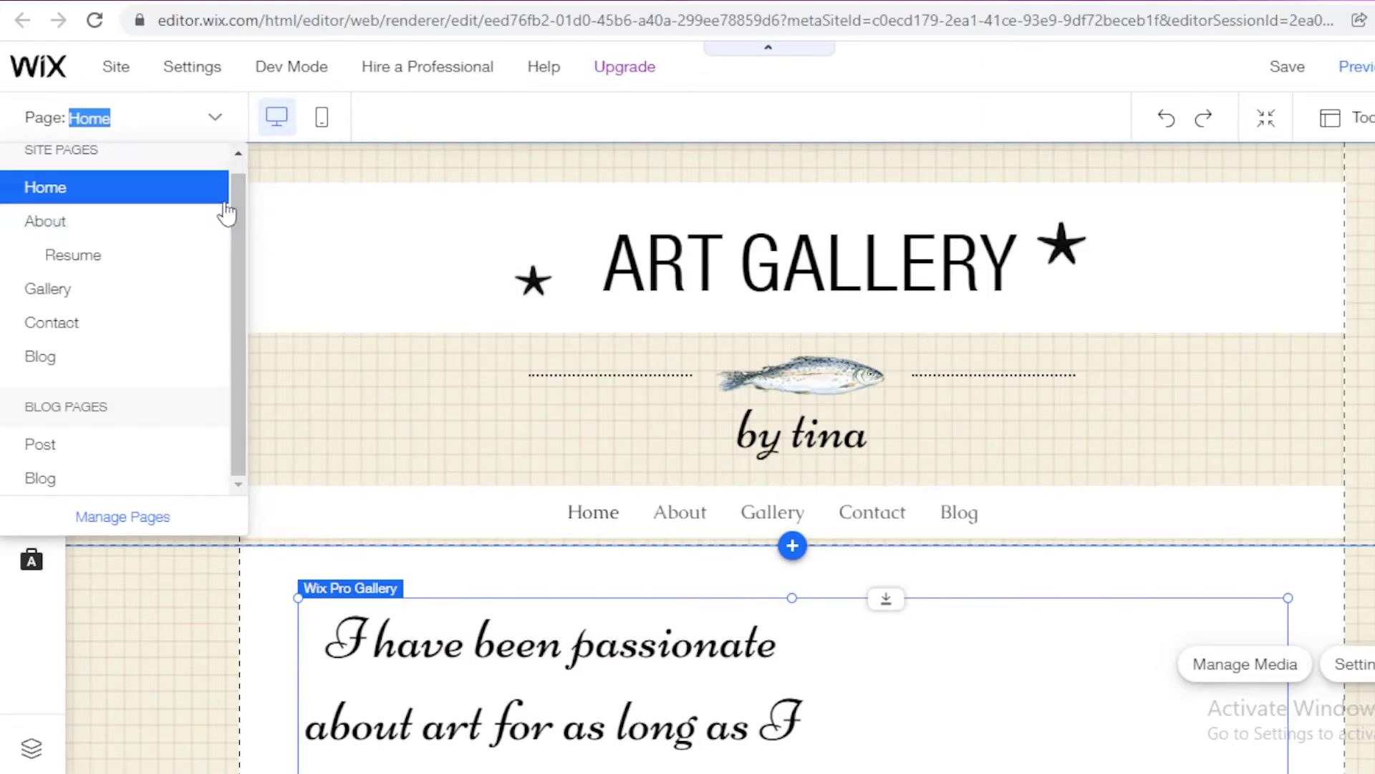
click(147, 123)
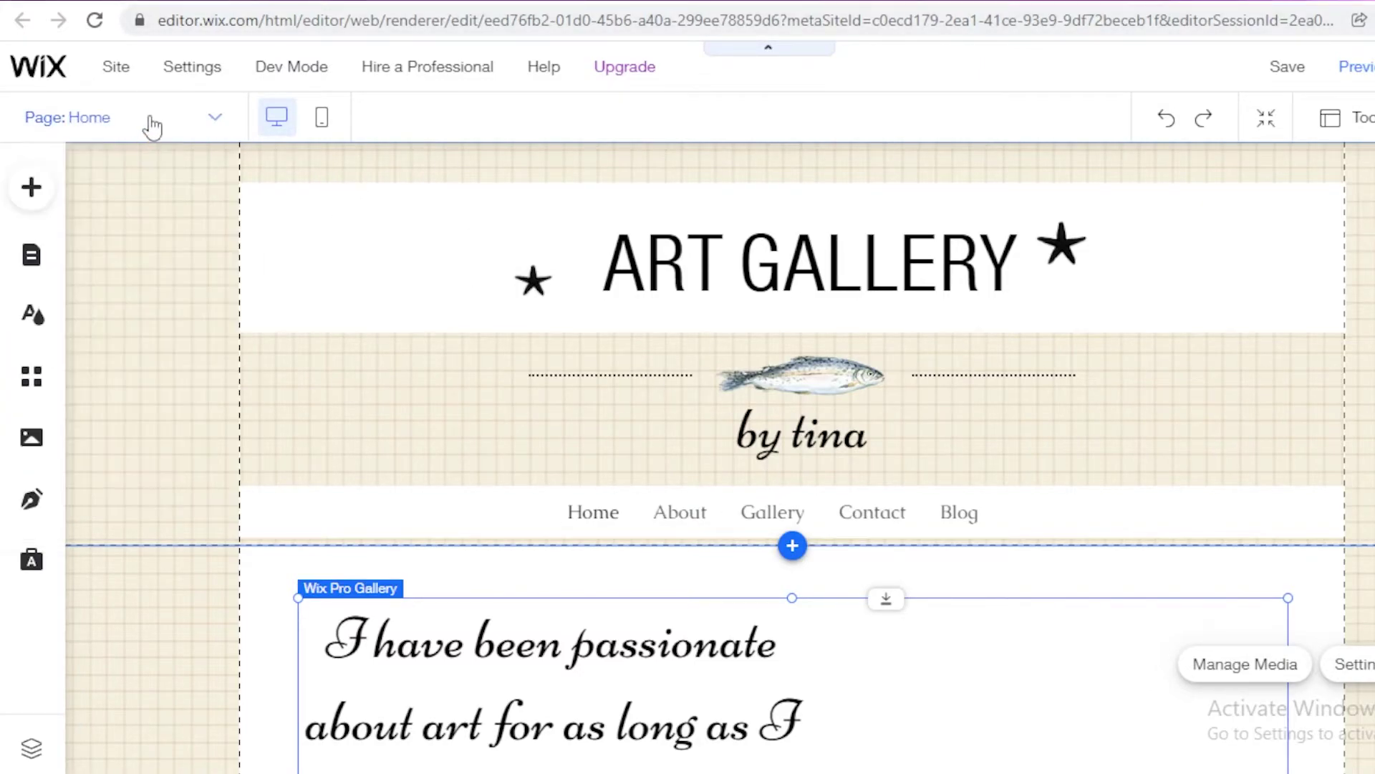
click(148, 122)
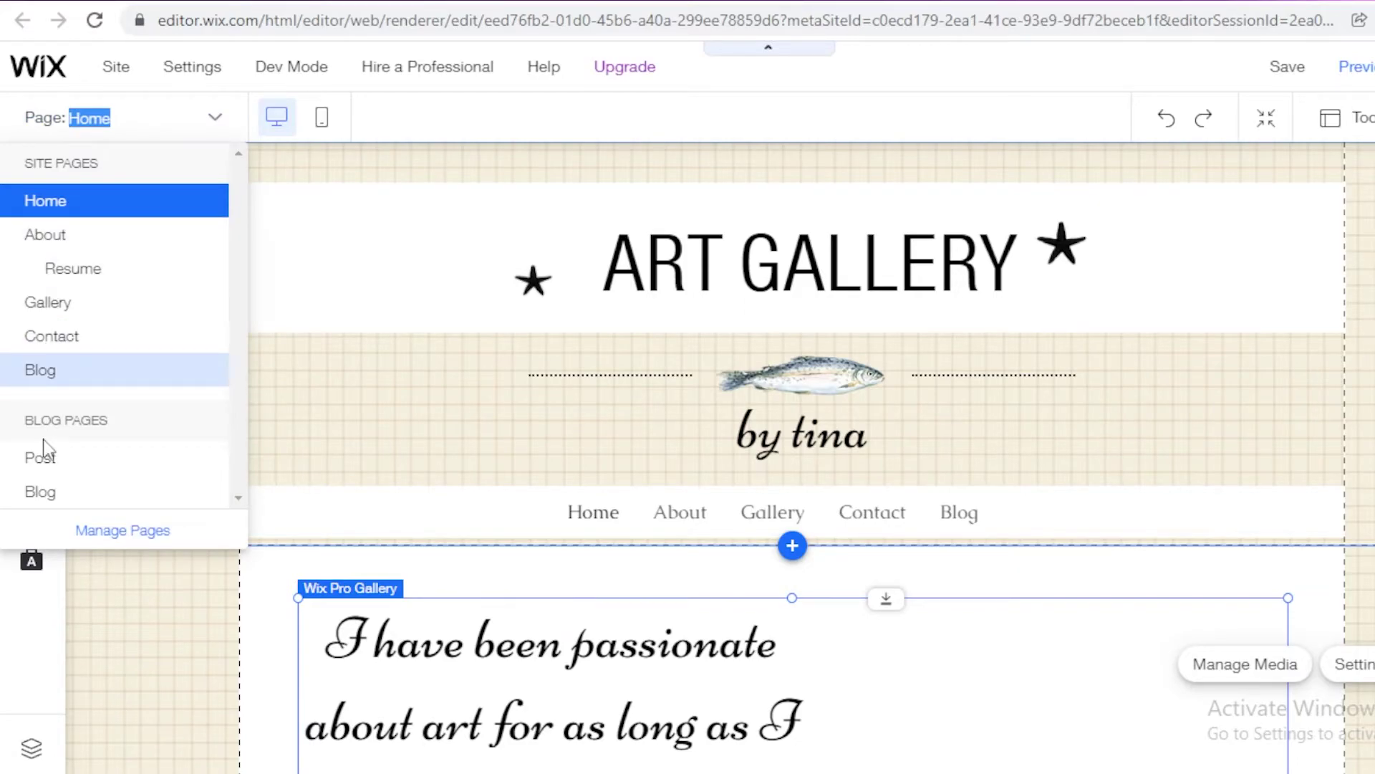
click(122, 531)
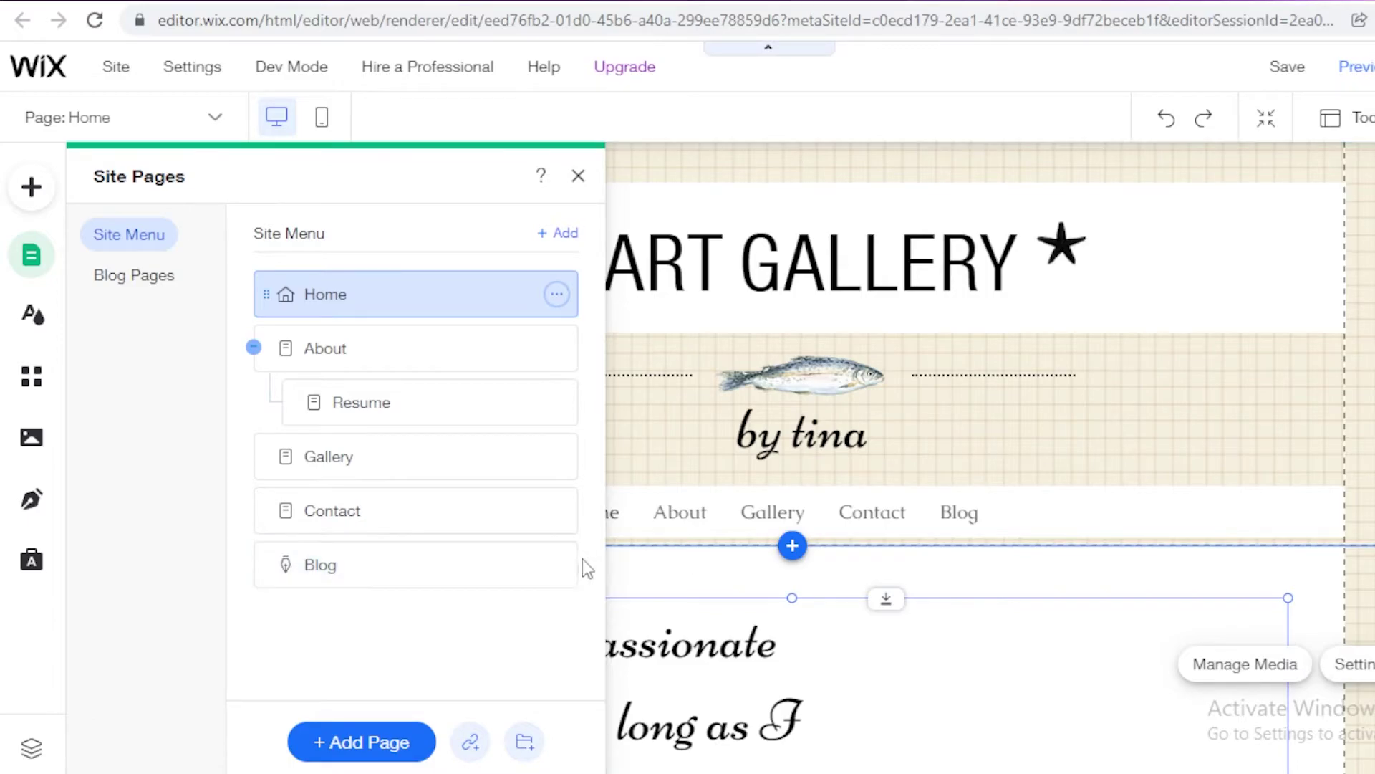
Step: Delete the Blog page and its app, then select the Resume page
click(556, 564)
click(644, 499)
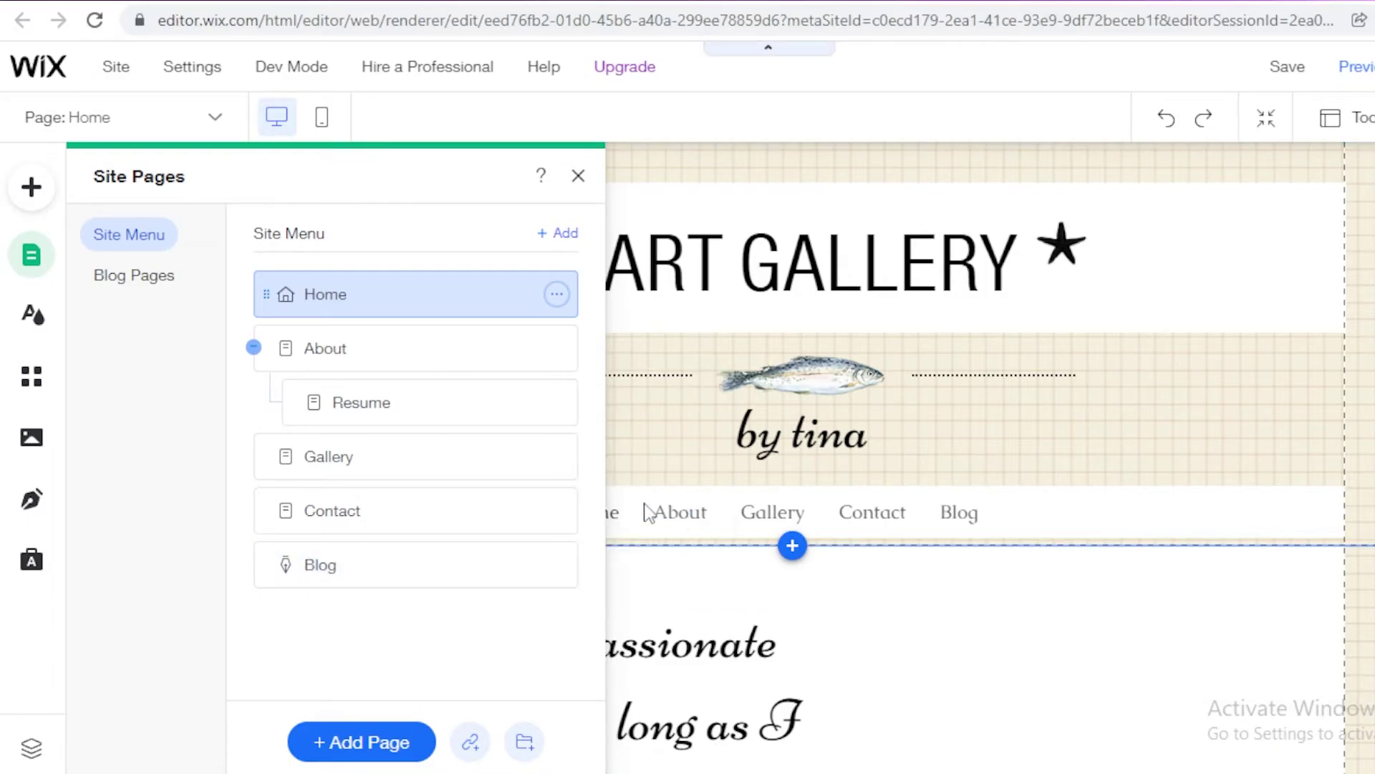
click(1029, 500)
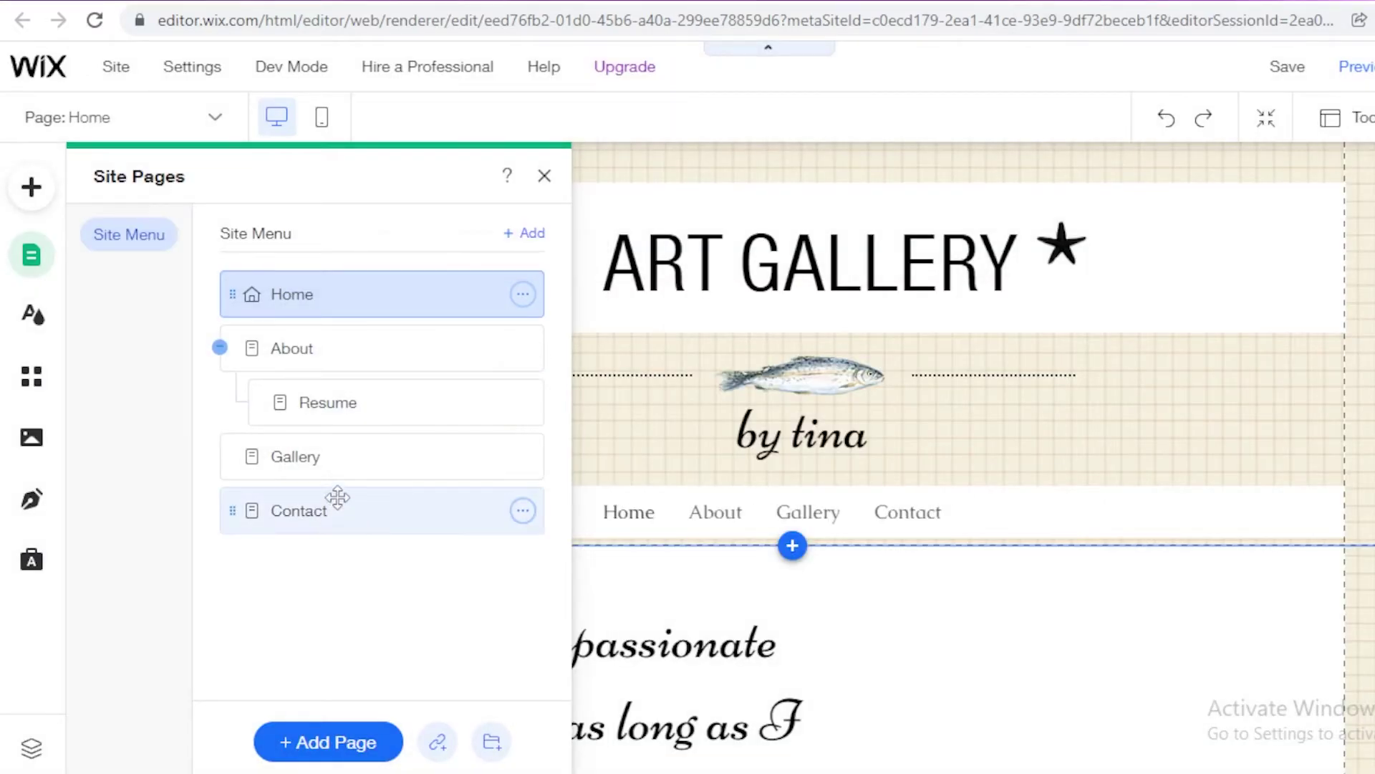
click(330, 401)
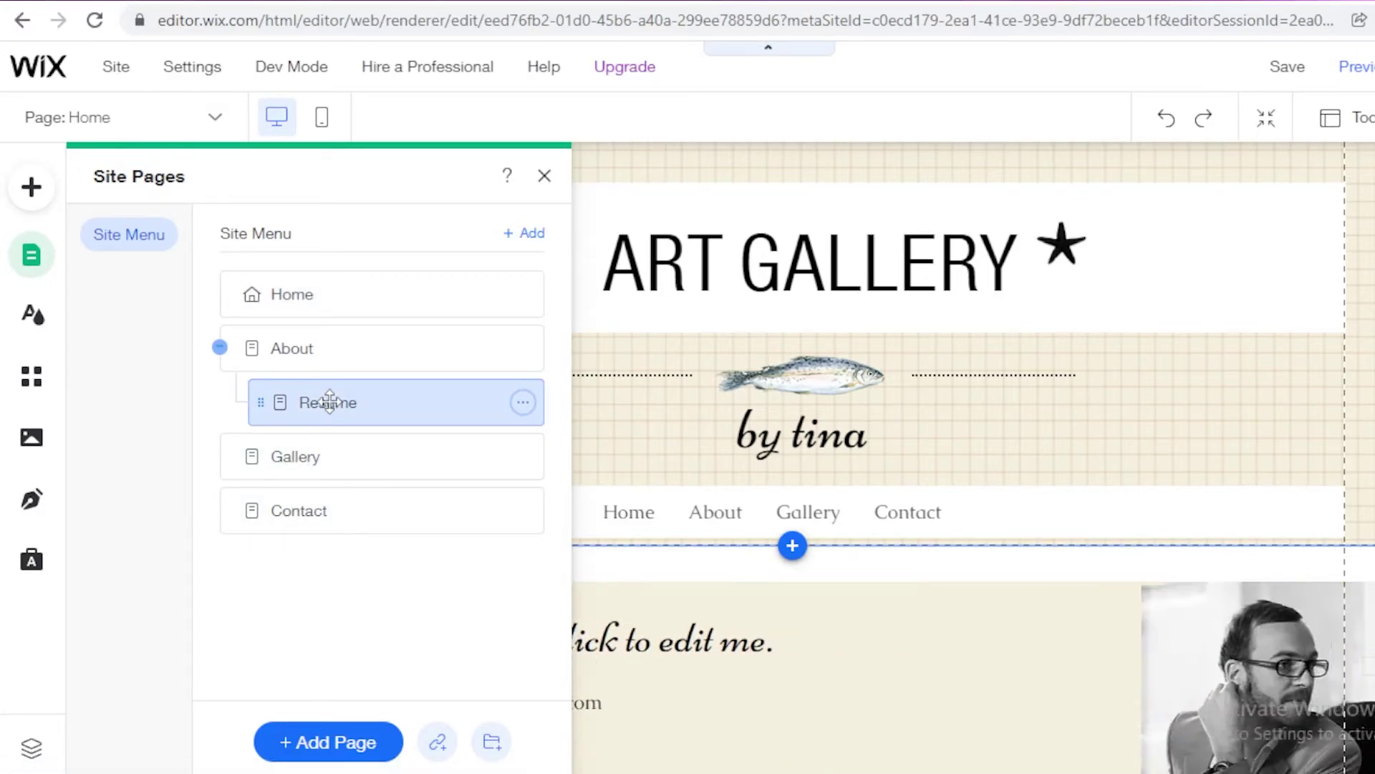
Step: Replace the Resume box's placeholder name heading with the artist's full name
click(544, 175)
scroll(682, 384, down, 15)
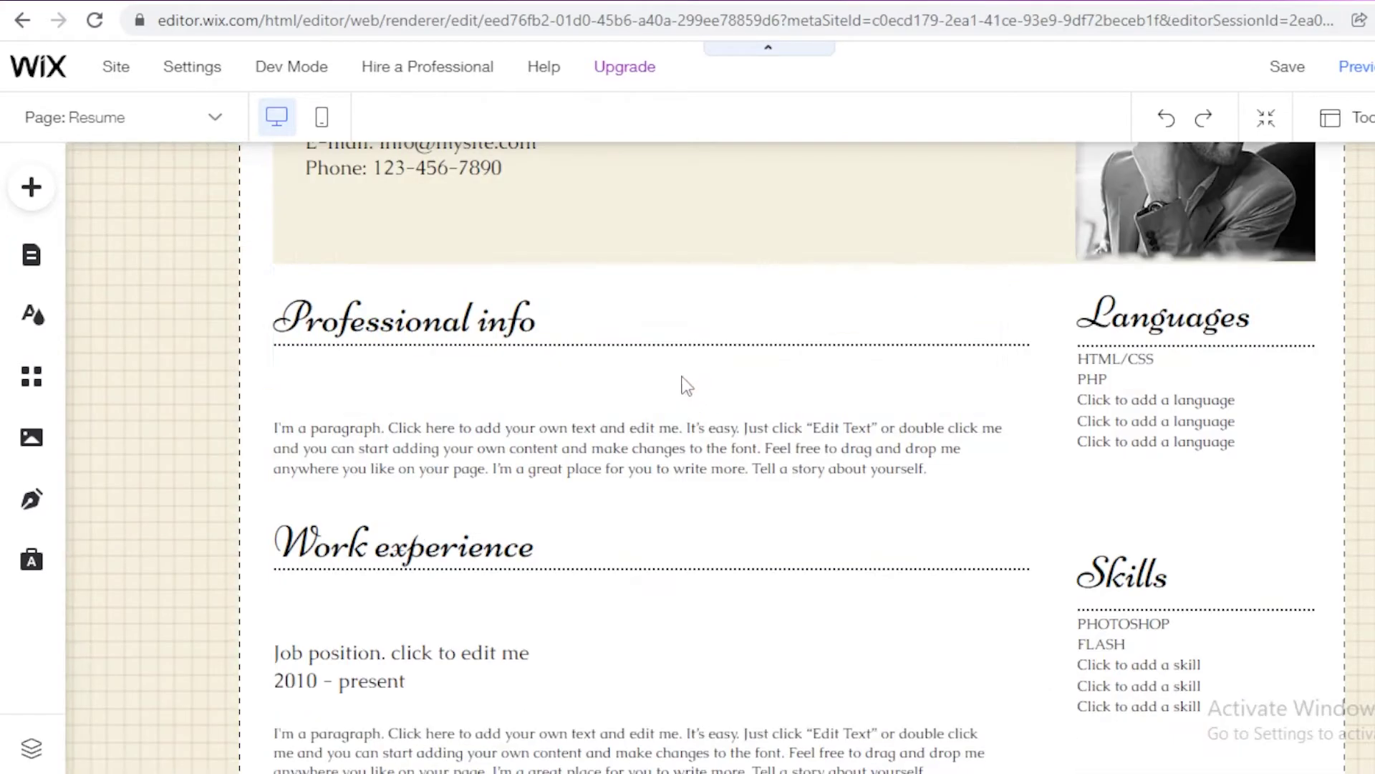
scroll(639, 495, up, 15)
scroll(639, 494, down, 10)
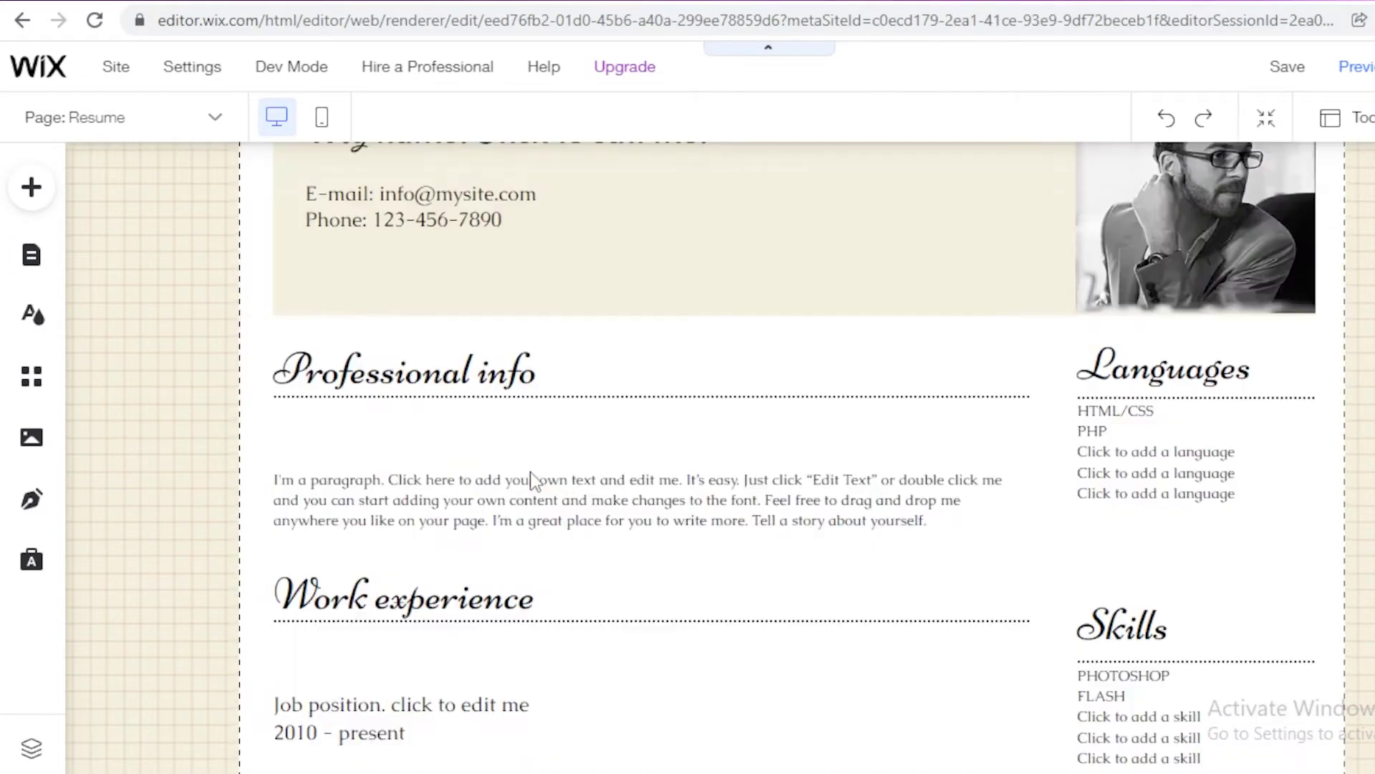
scroll(1265, 336, up, 10)
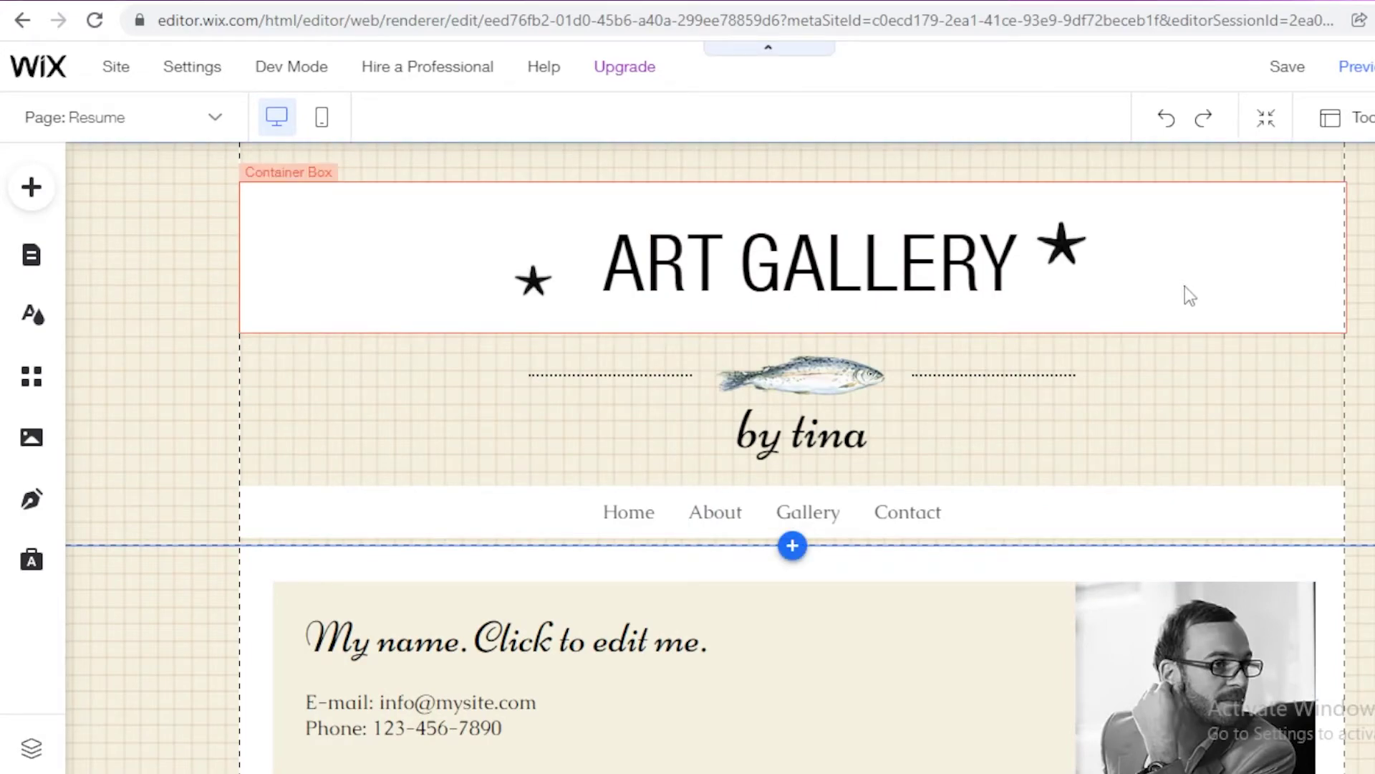
scroll(752, 466, down, 8)
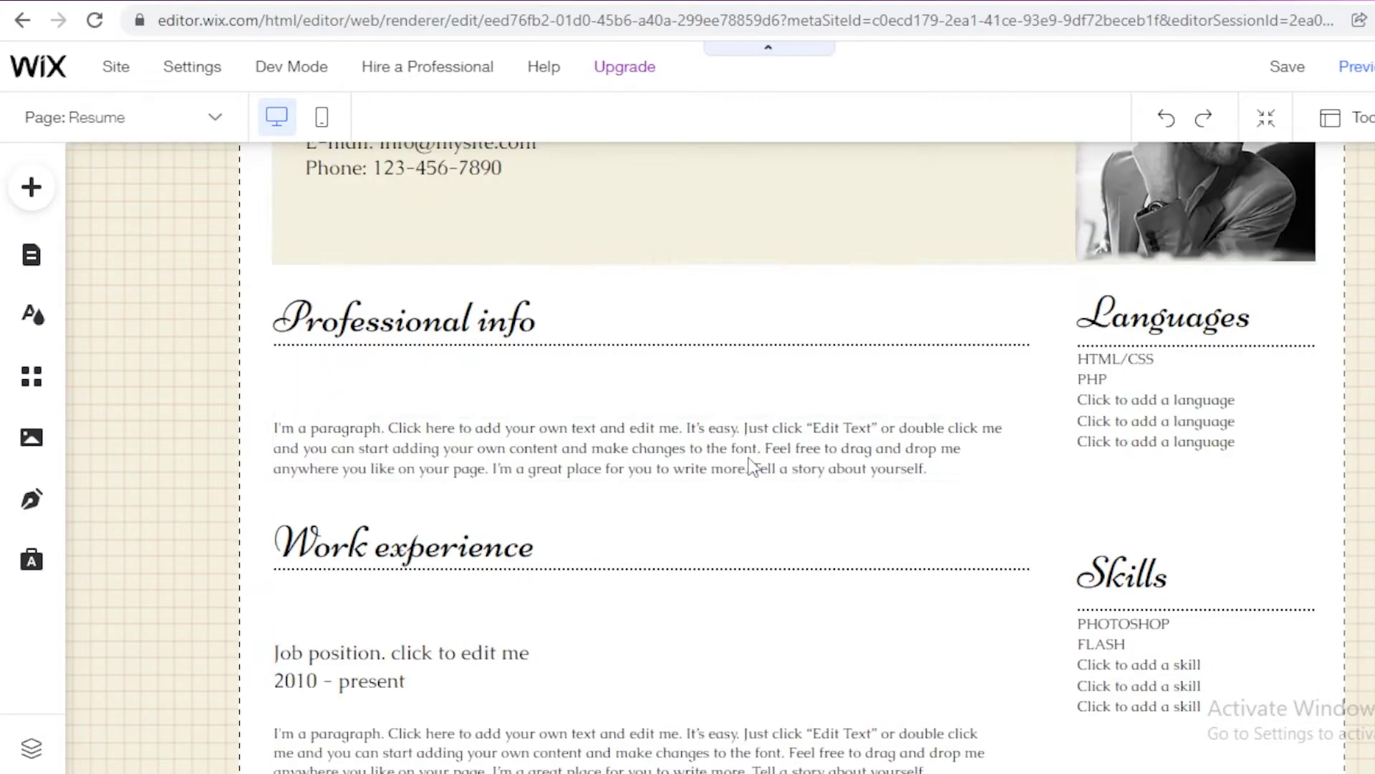
scroll(631, 433, up, 8)
click(428, 647)
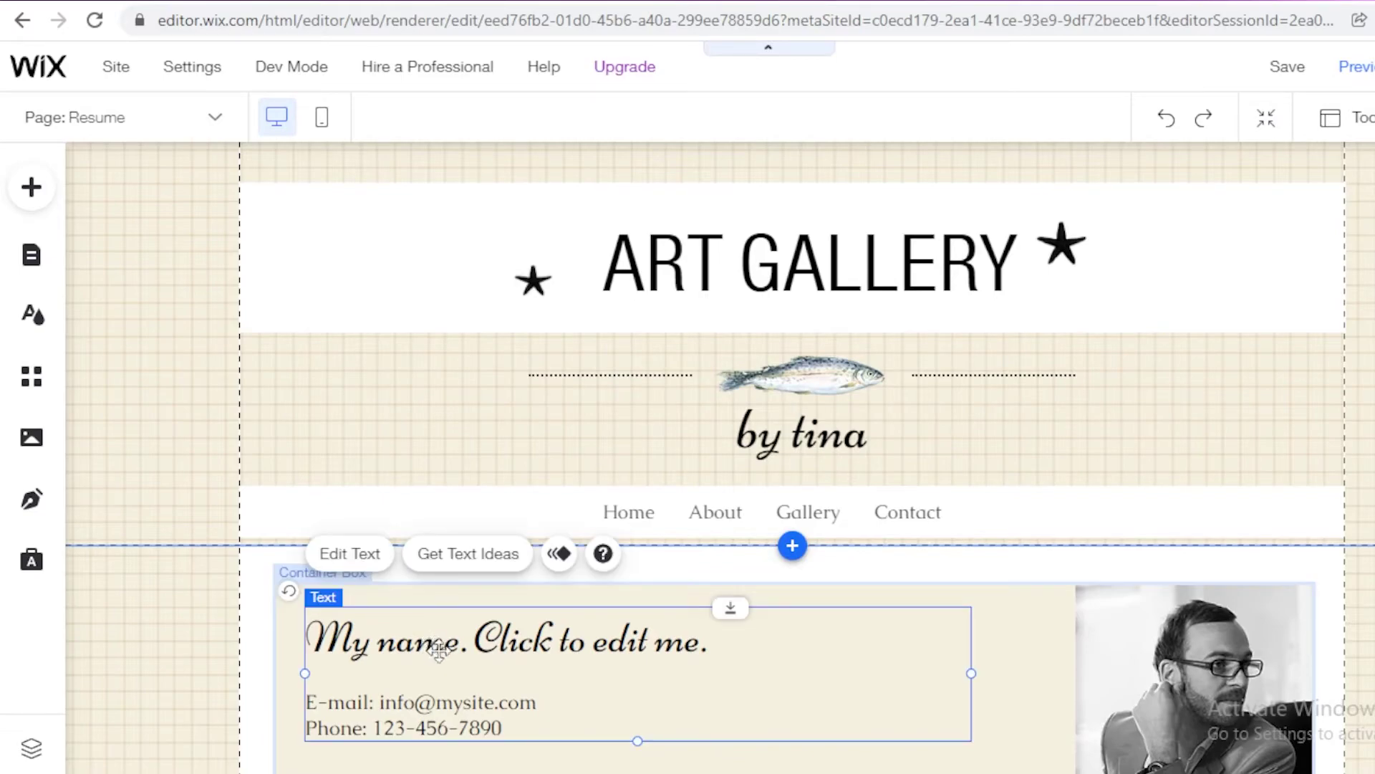
double_click(442, 646)
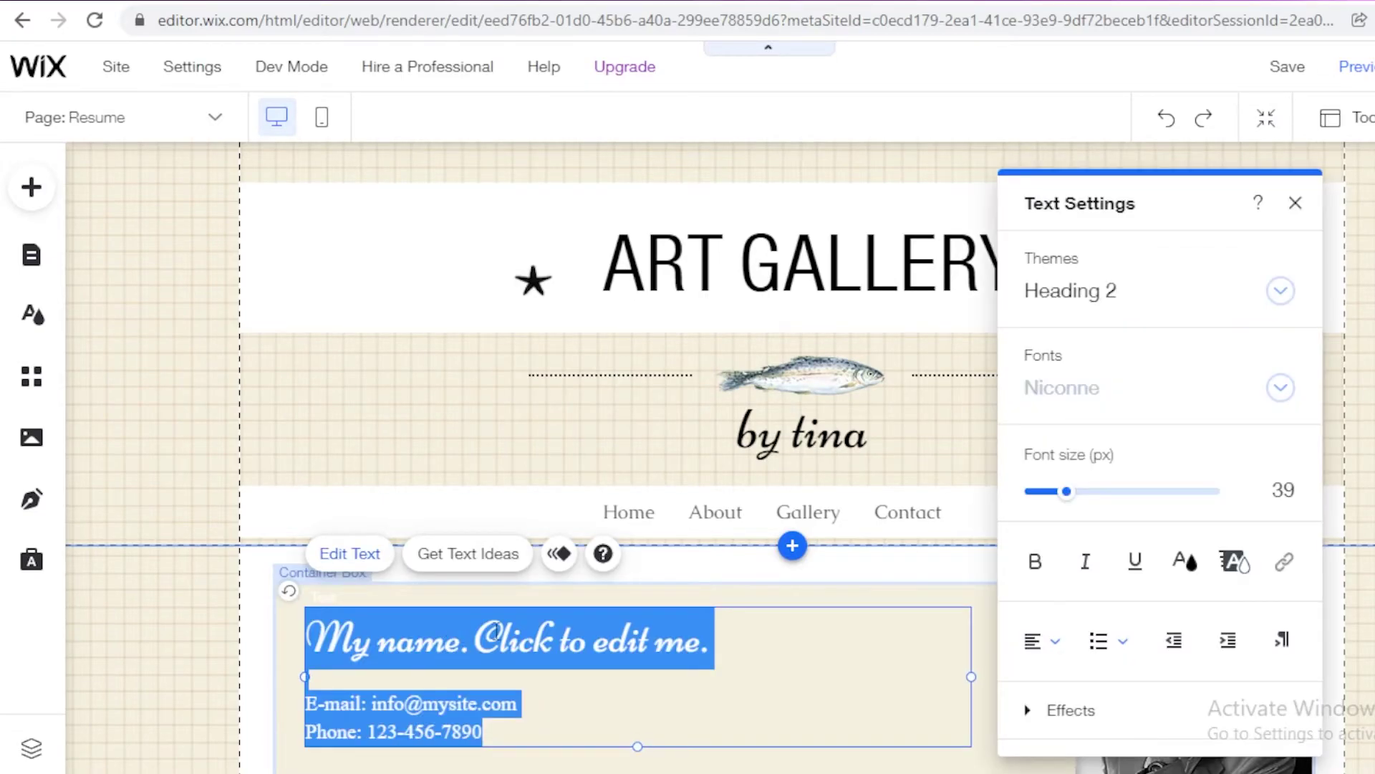
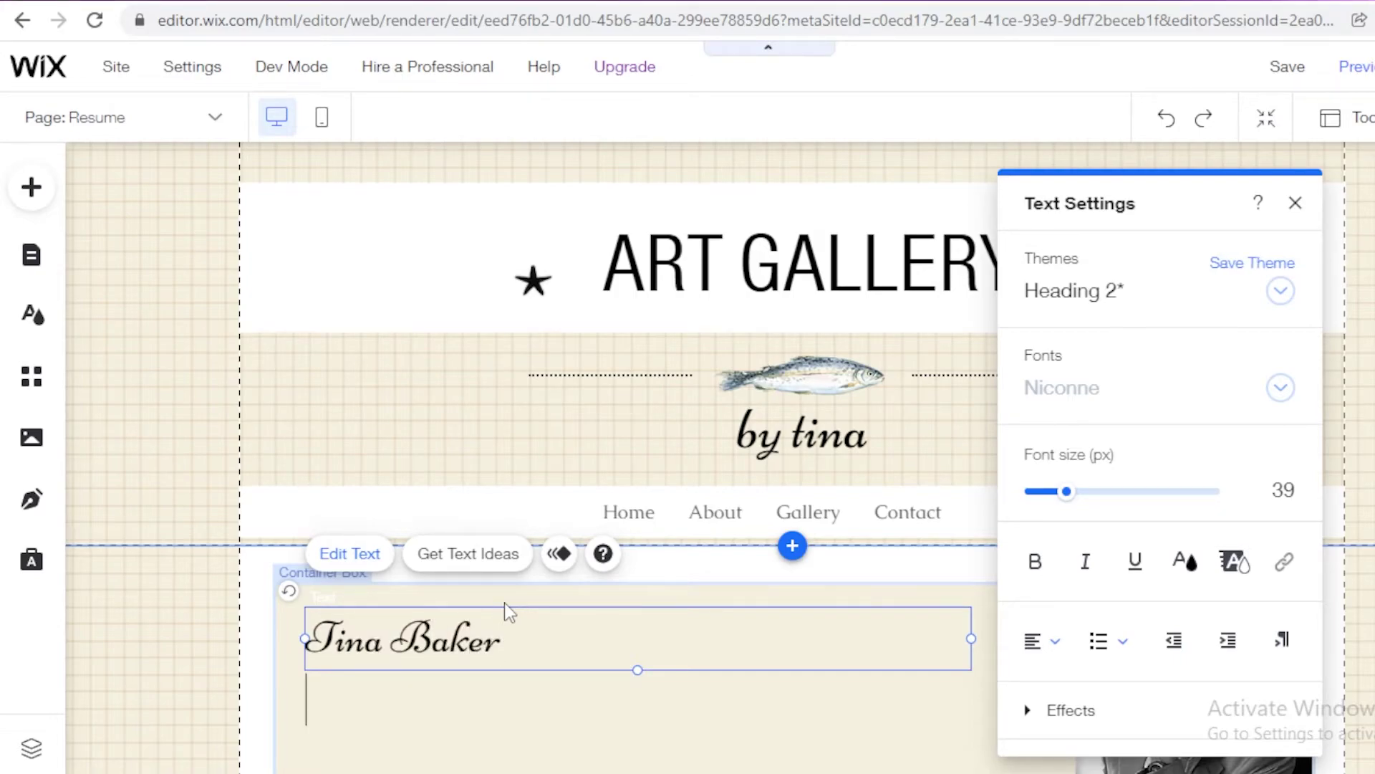
key(Return)
key(Return)
text(ls)
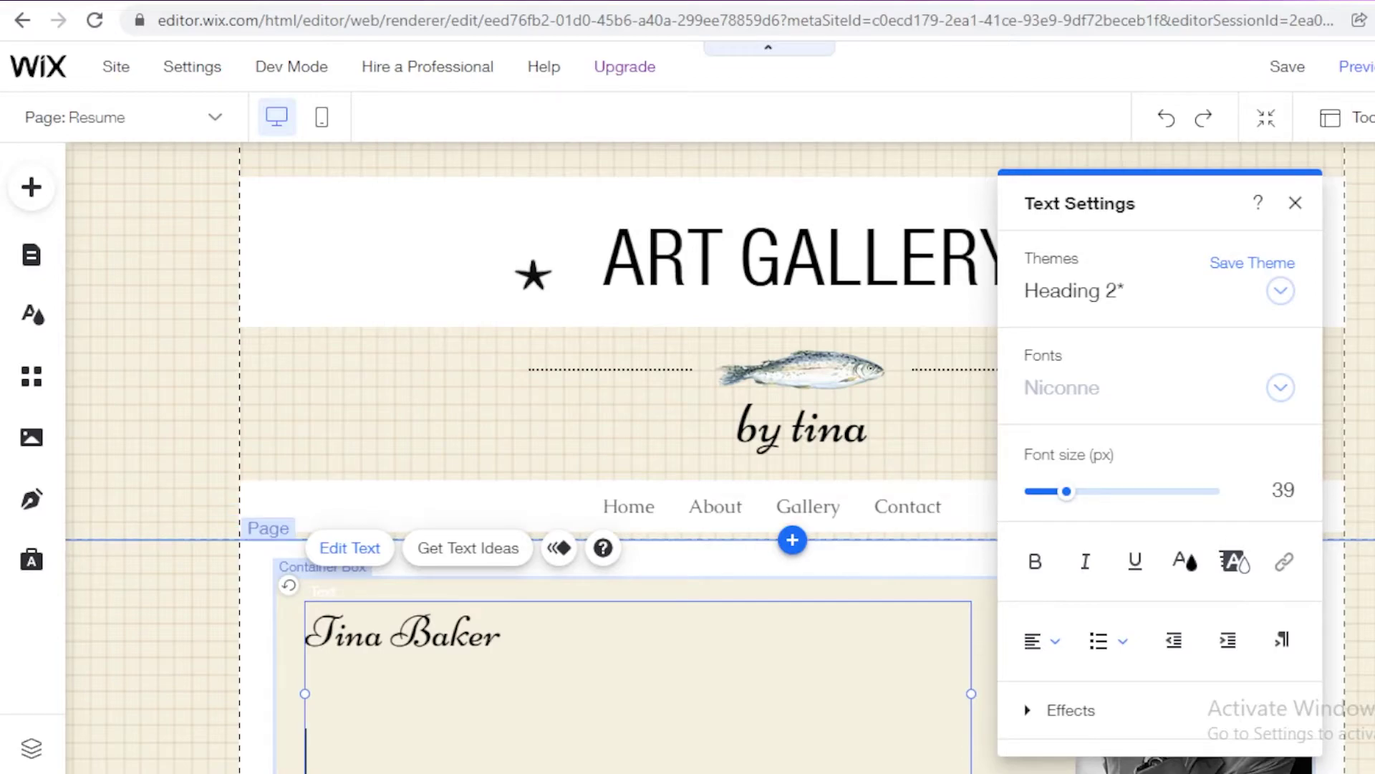
Step: Finish the name edit and leave the portrait photo unchanged, cancelling the image library
click(1349, 556)
scroll(1268, 515, down, 6)
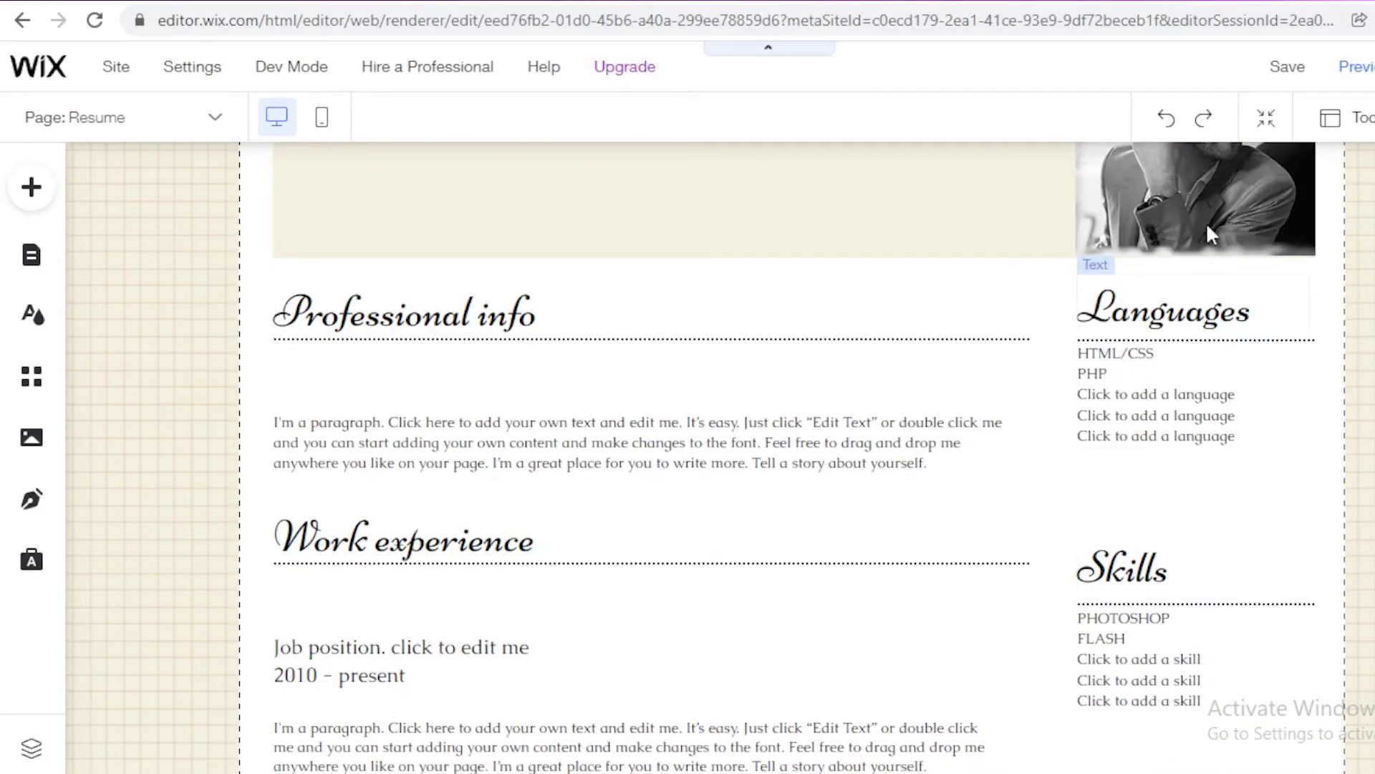
scroll(1265, 332, up, 2)
click(1264, 332)
scroll(1271, 401, up, 5)
scroll(1218, 387, down, 7)
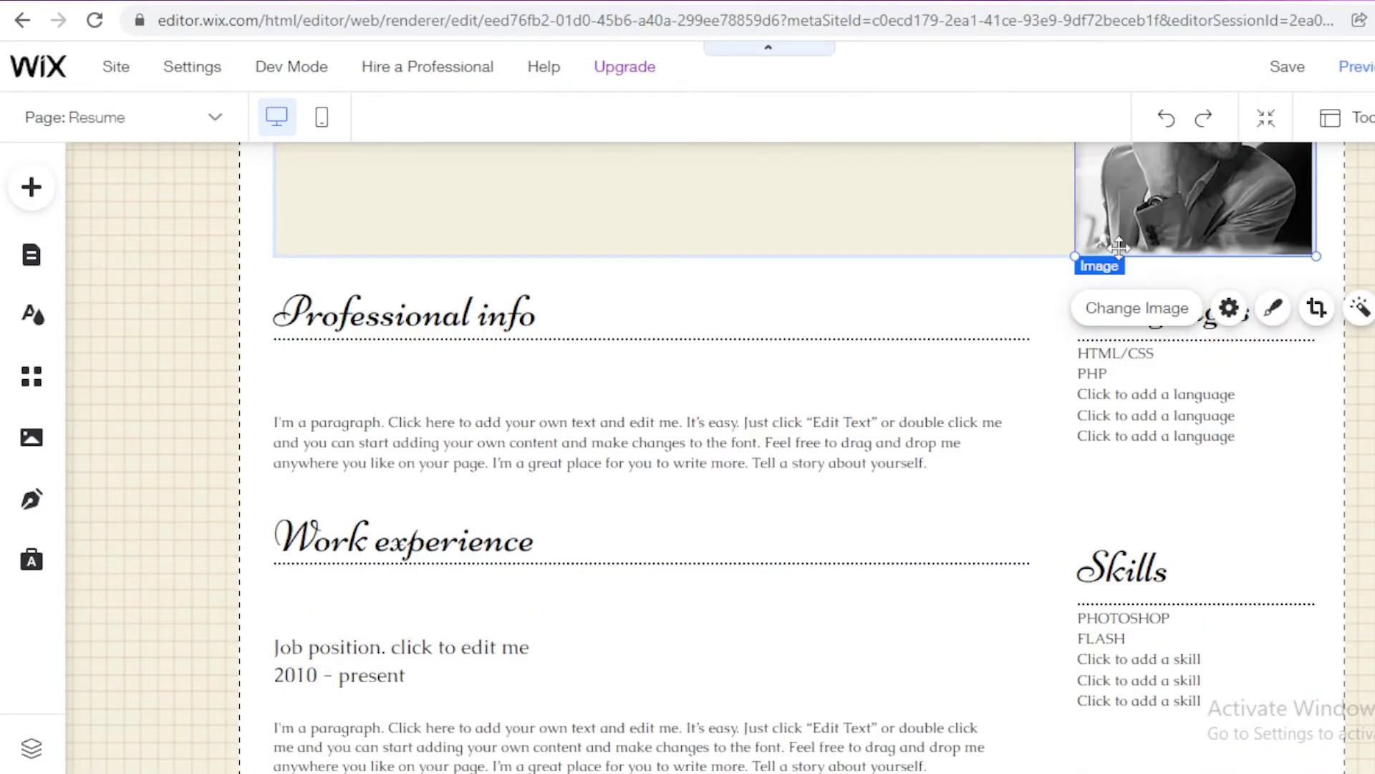
click(1121, 315)
click(1139, 321)
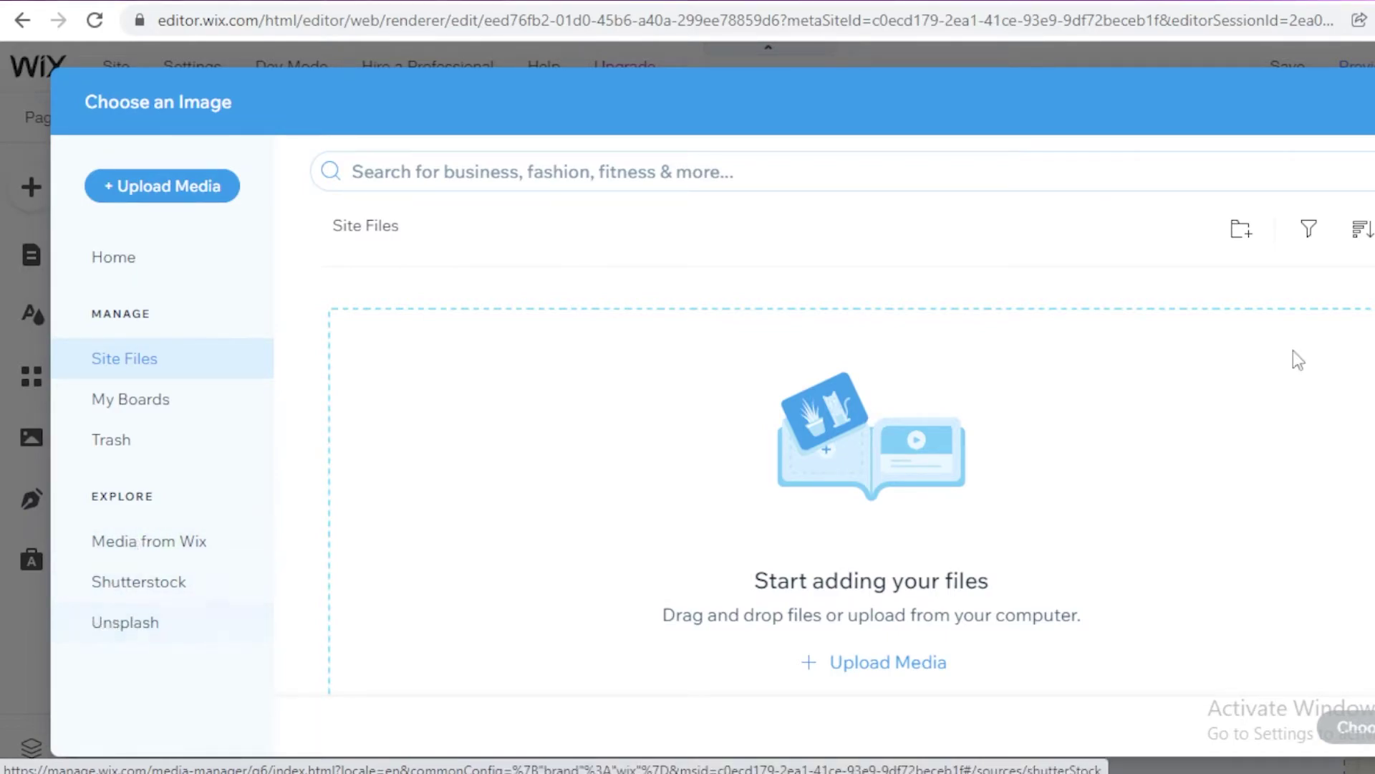
key(Escape)
Step: Switch the editor to the Gallery page
scroll(995, 397, down, 2)
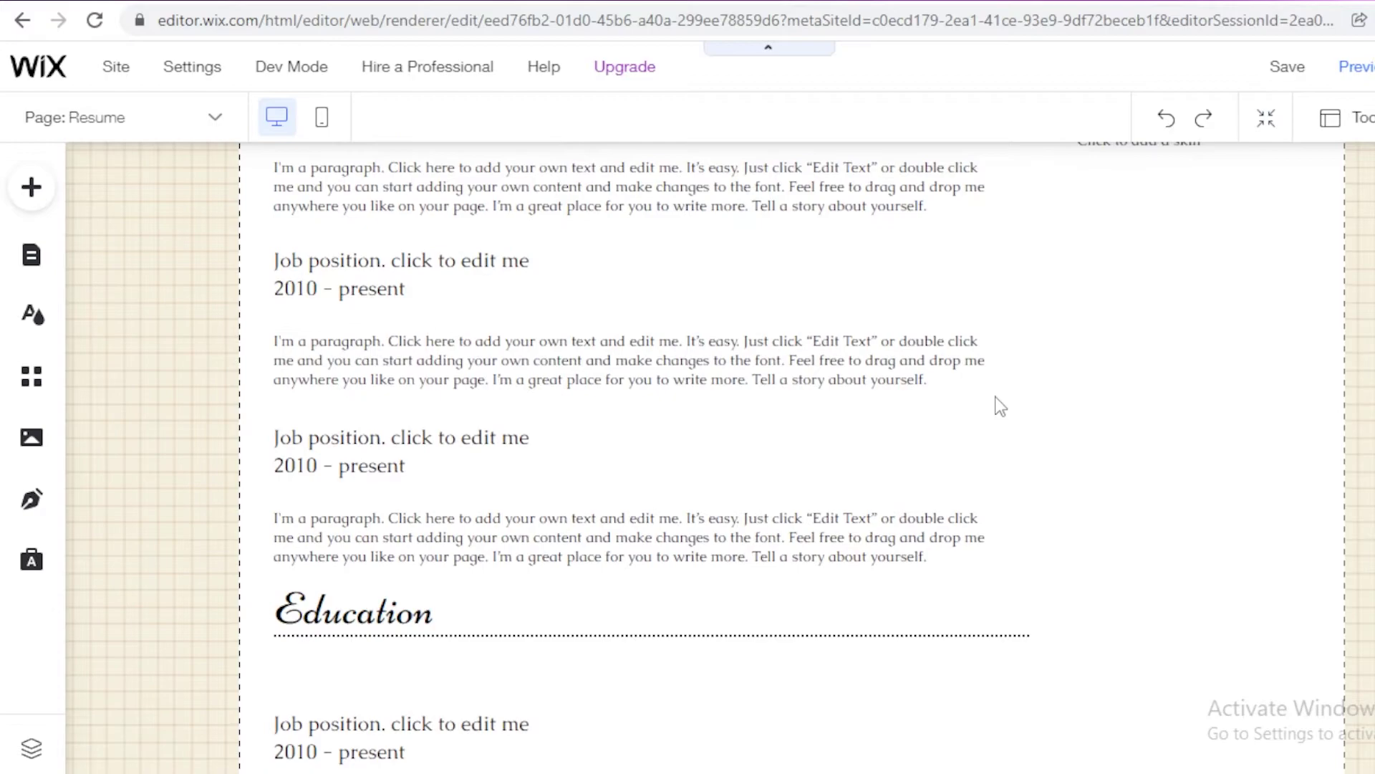
scroll(724, 351, up, 2)
scroll(724, 351, up, 5)
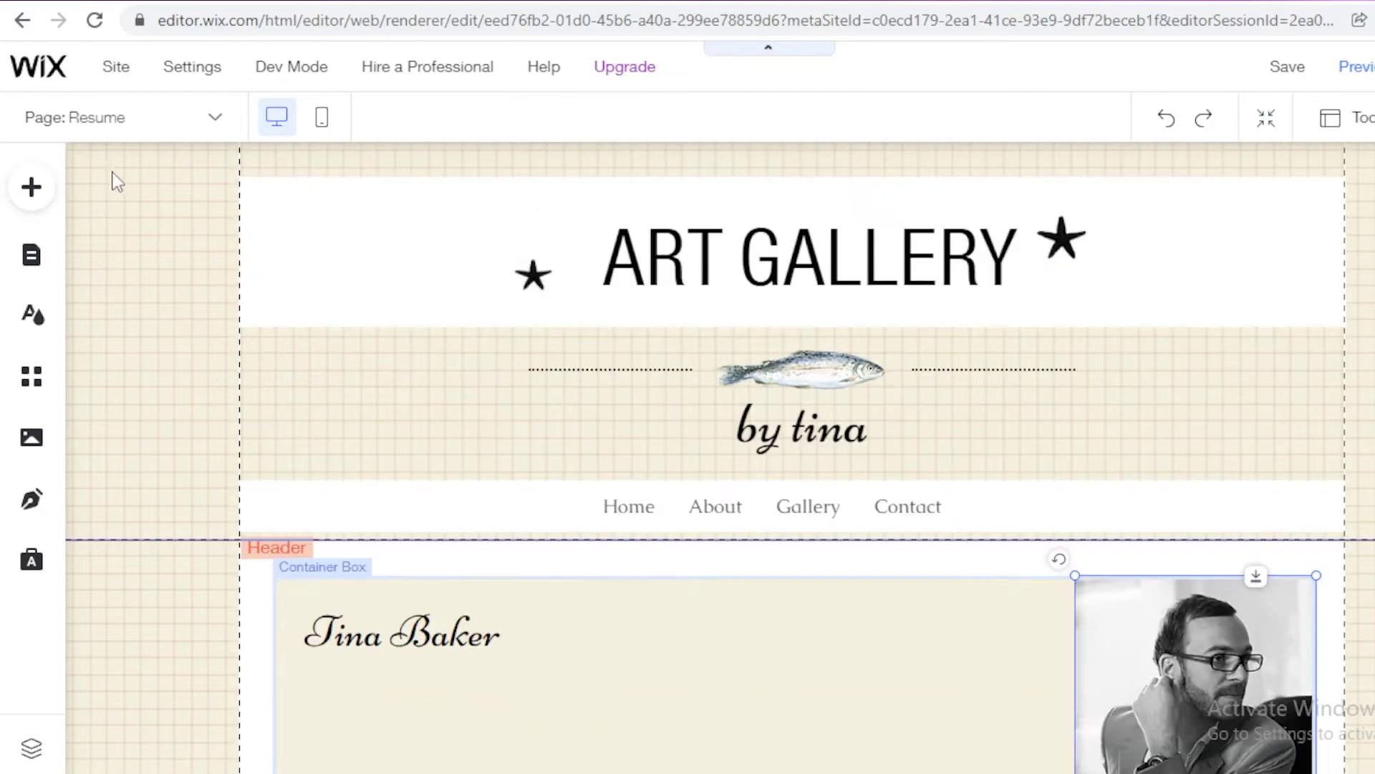
click(101, 116)
click(63, 262)
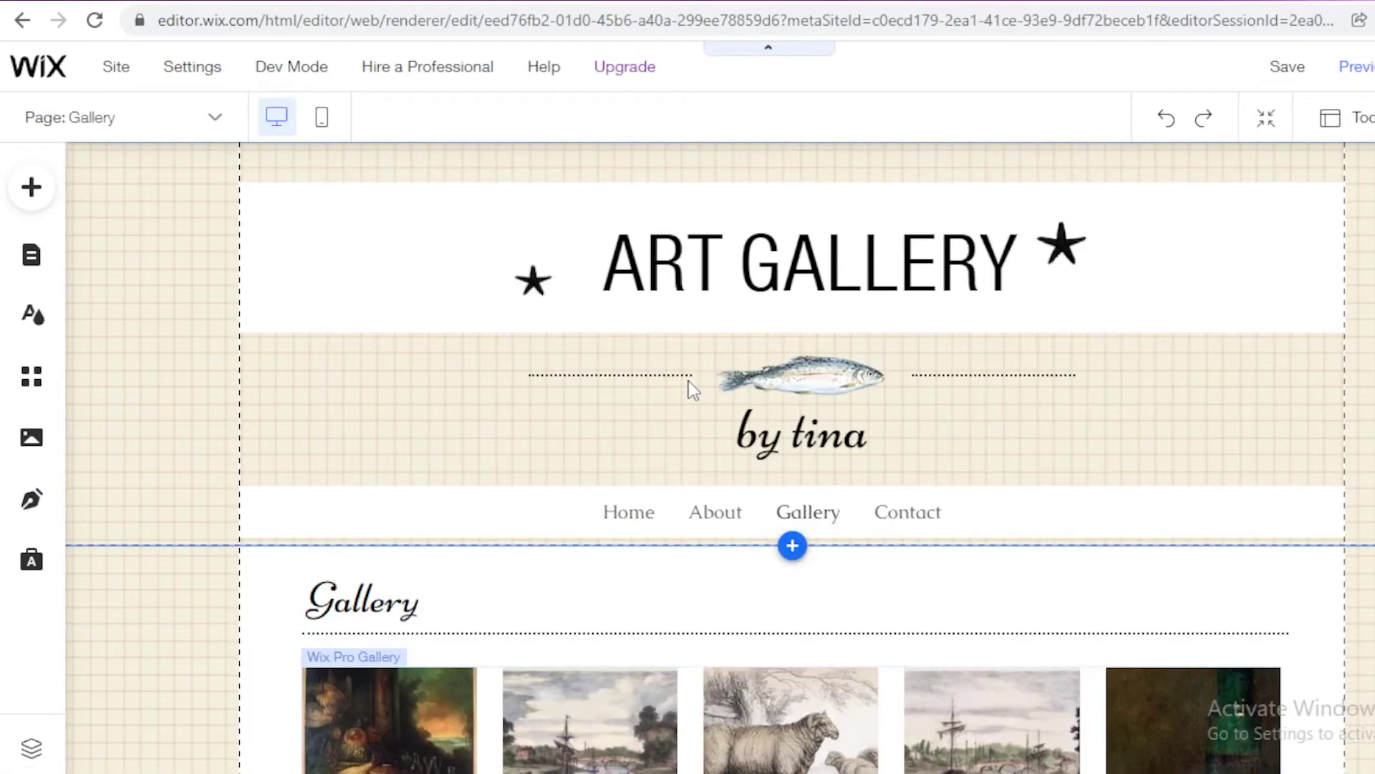
Step: Scroll down the Gallery page to review its artwork gallery
scroll(788, 343, down, 8)
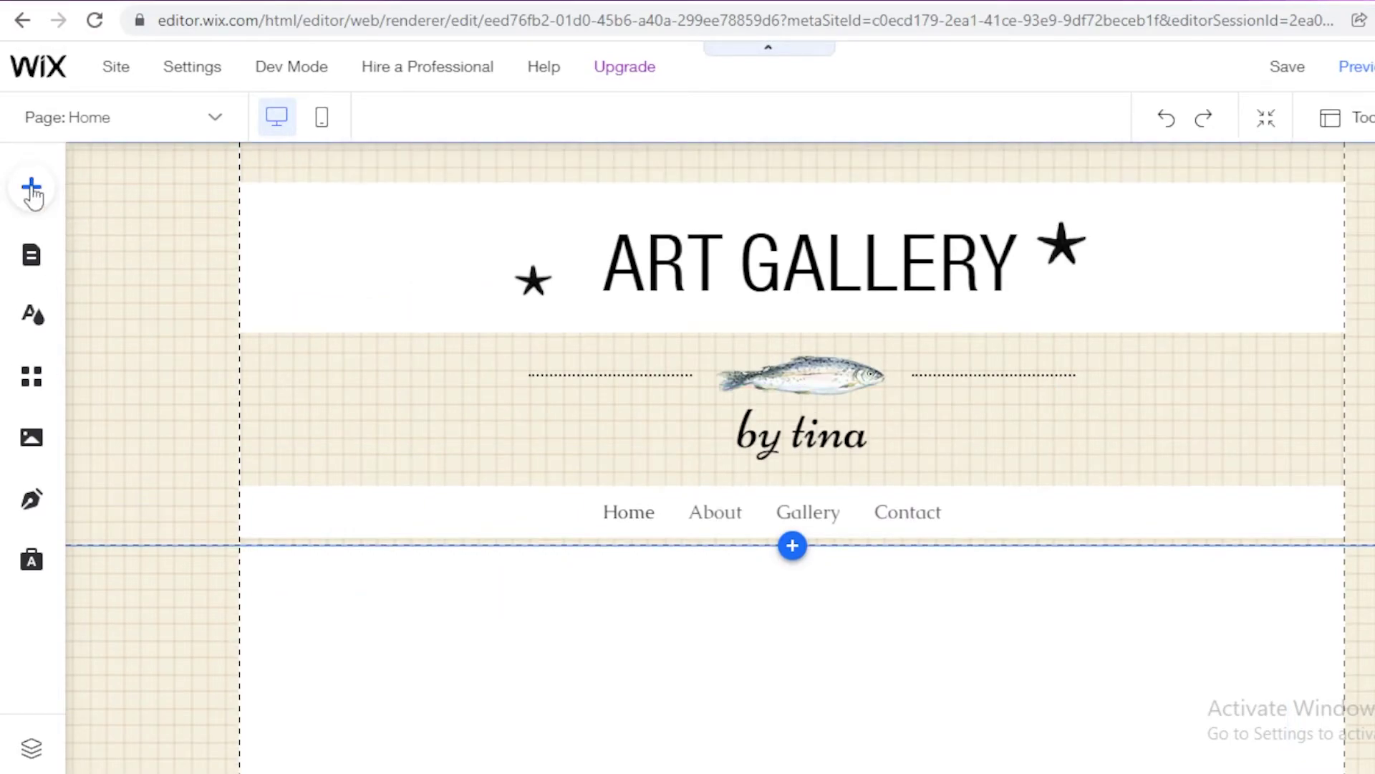
Step: Add the beige Themed Box from the Box elements to the Home page
click(31, 189)
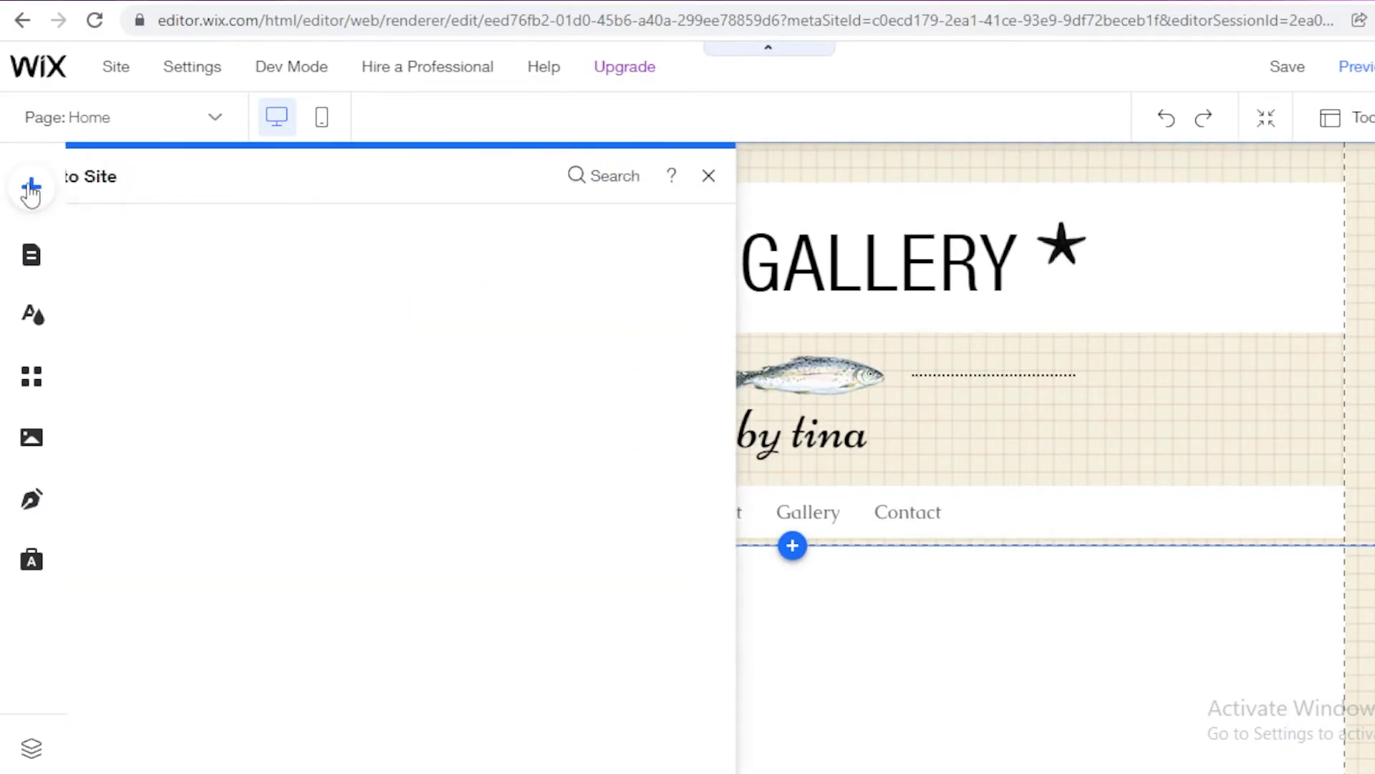
scroll(241, 644, down, 1)
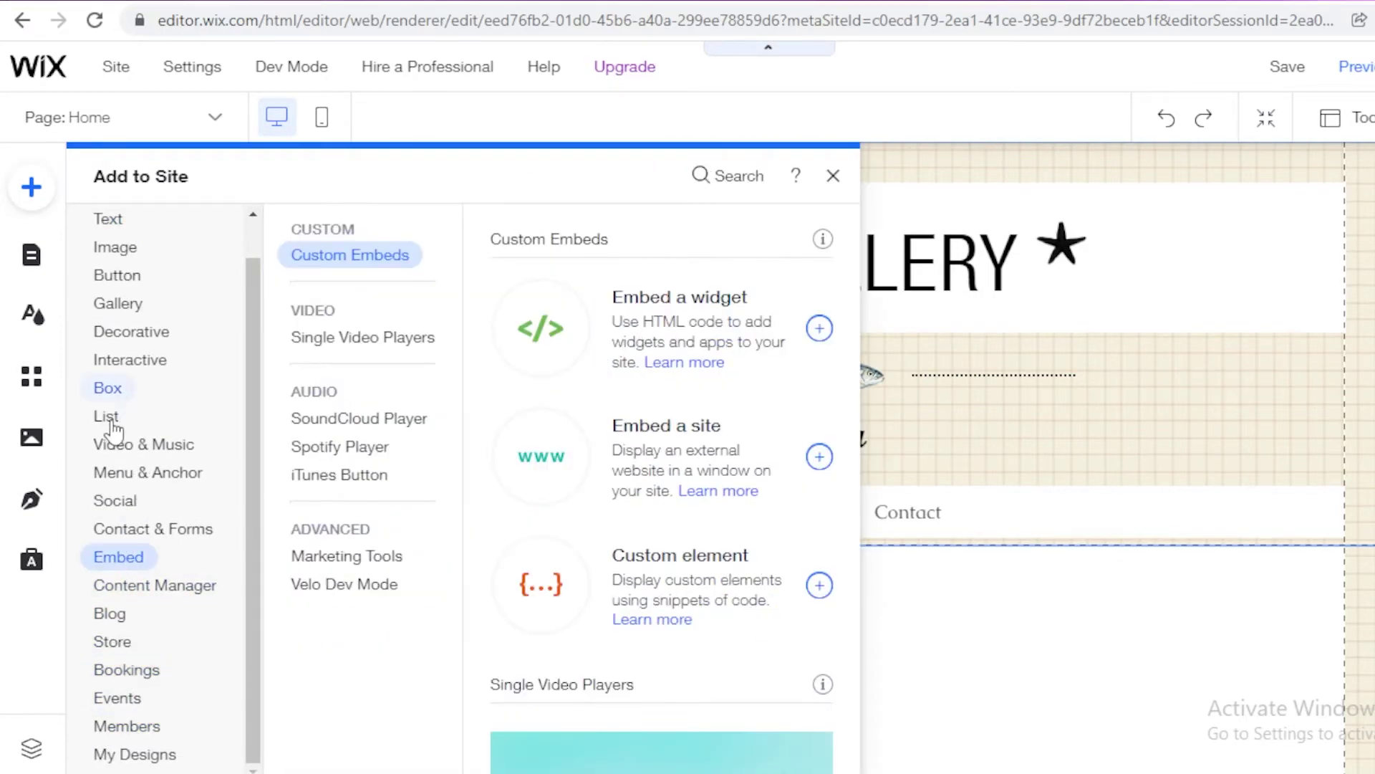
mouse_move(141, 376)
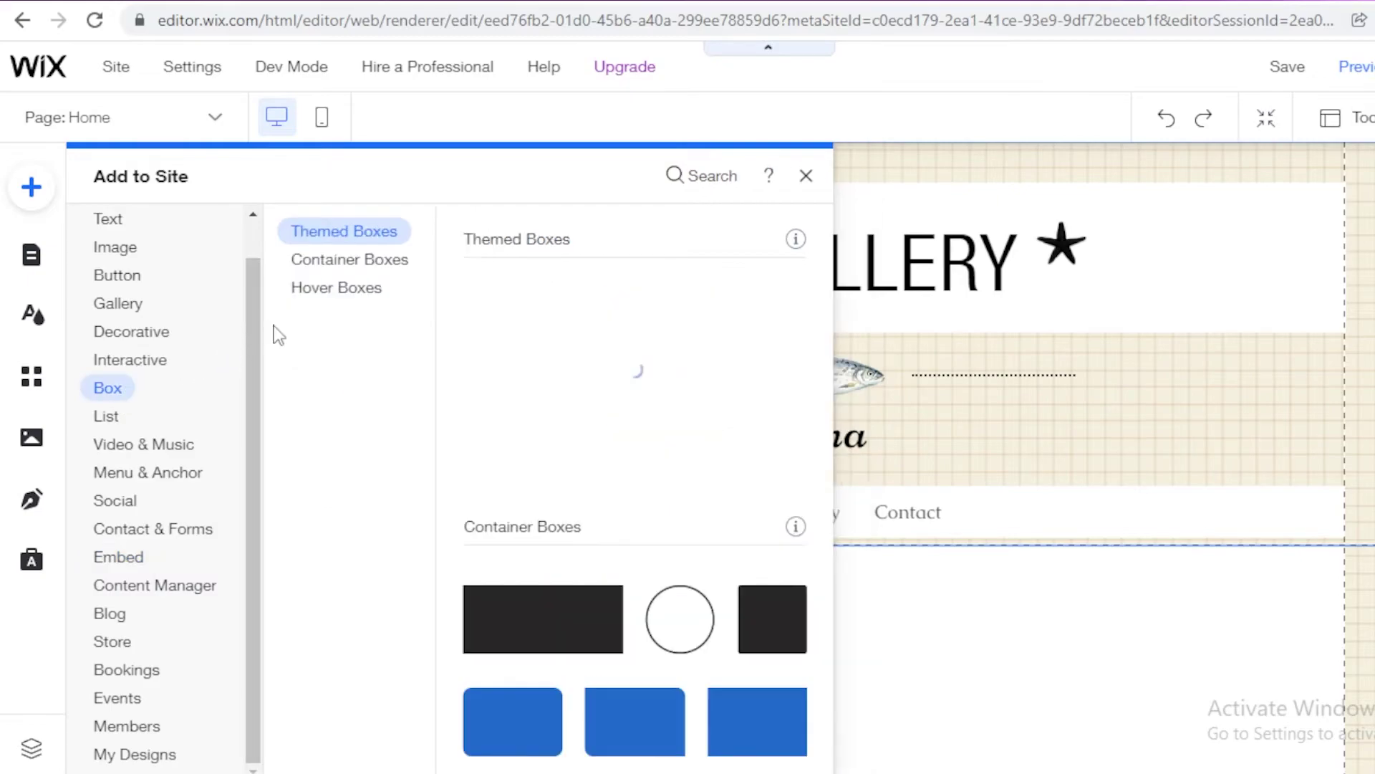
scroll(245, 304, up, 1)
mouse_move(129, 453)
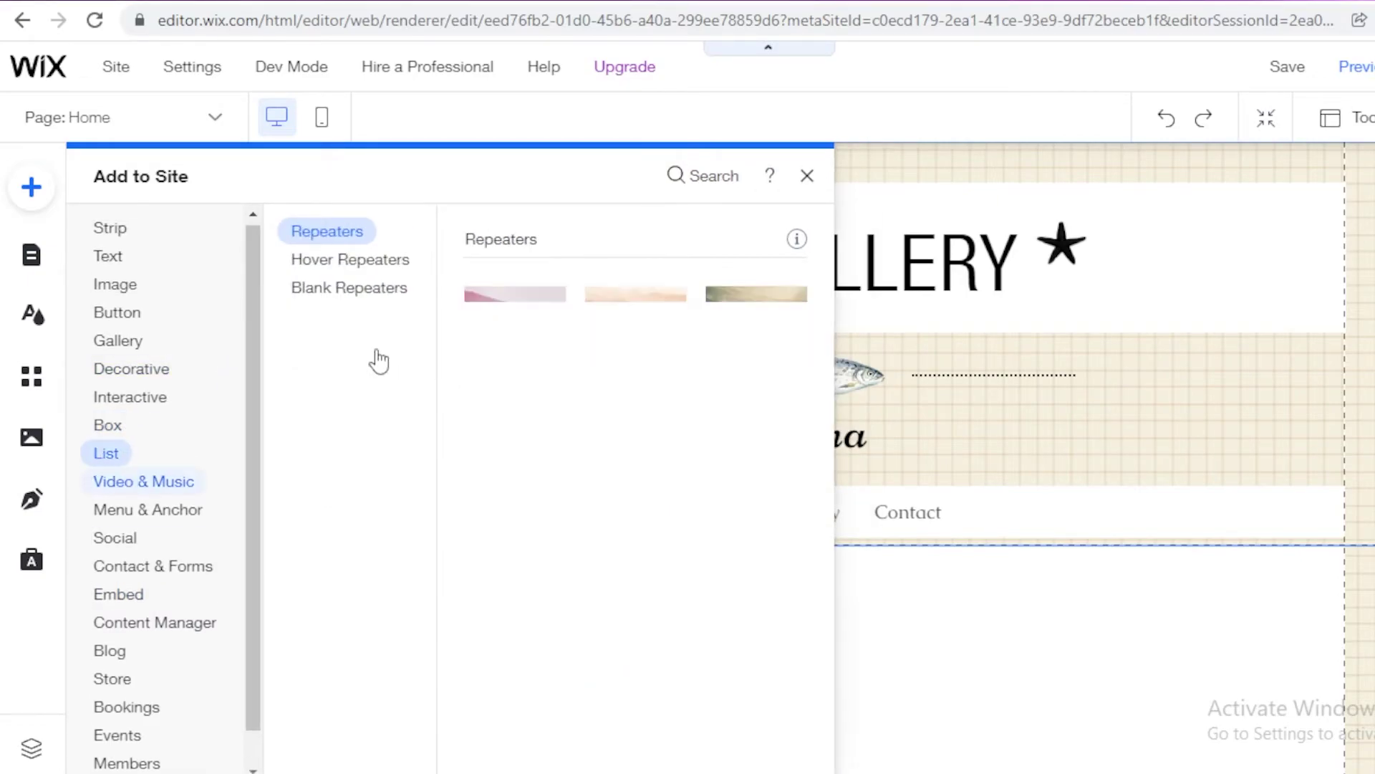
mouse_move(111, 431)
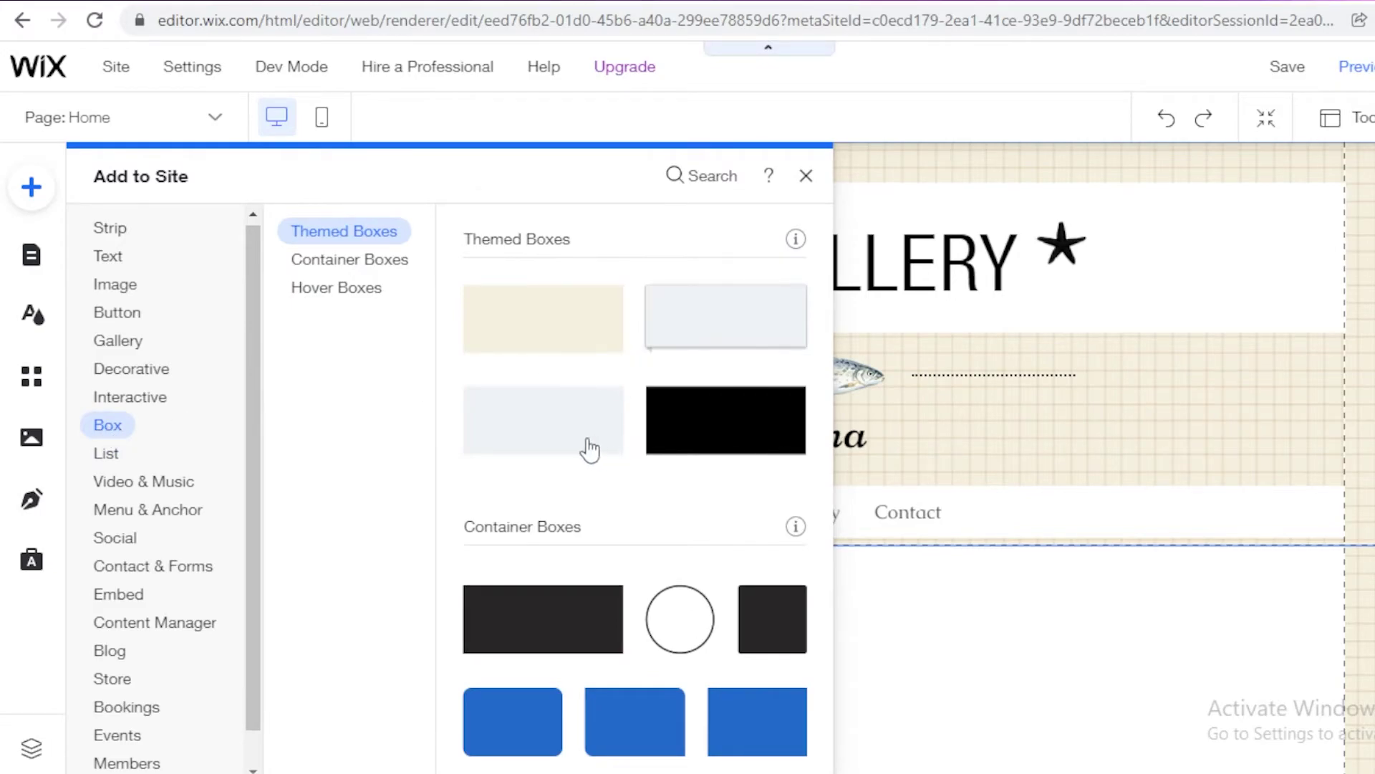
click(538, 301)
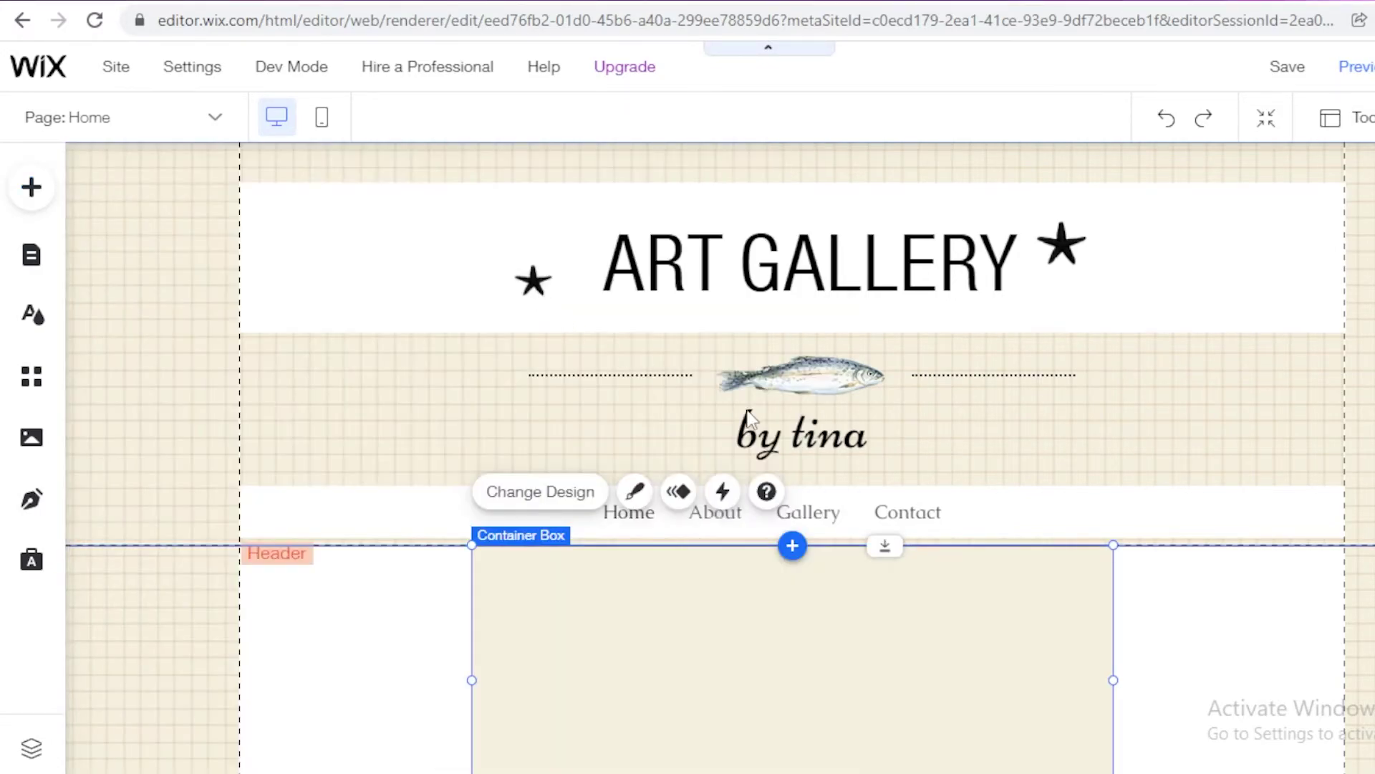
Step: Move the beige box to the right and resize it to about 302 × 393
scroll(788, 366, up, 7)
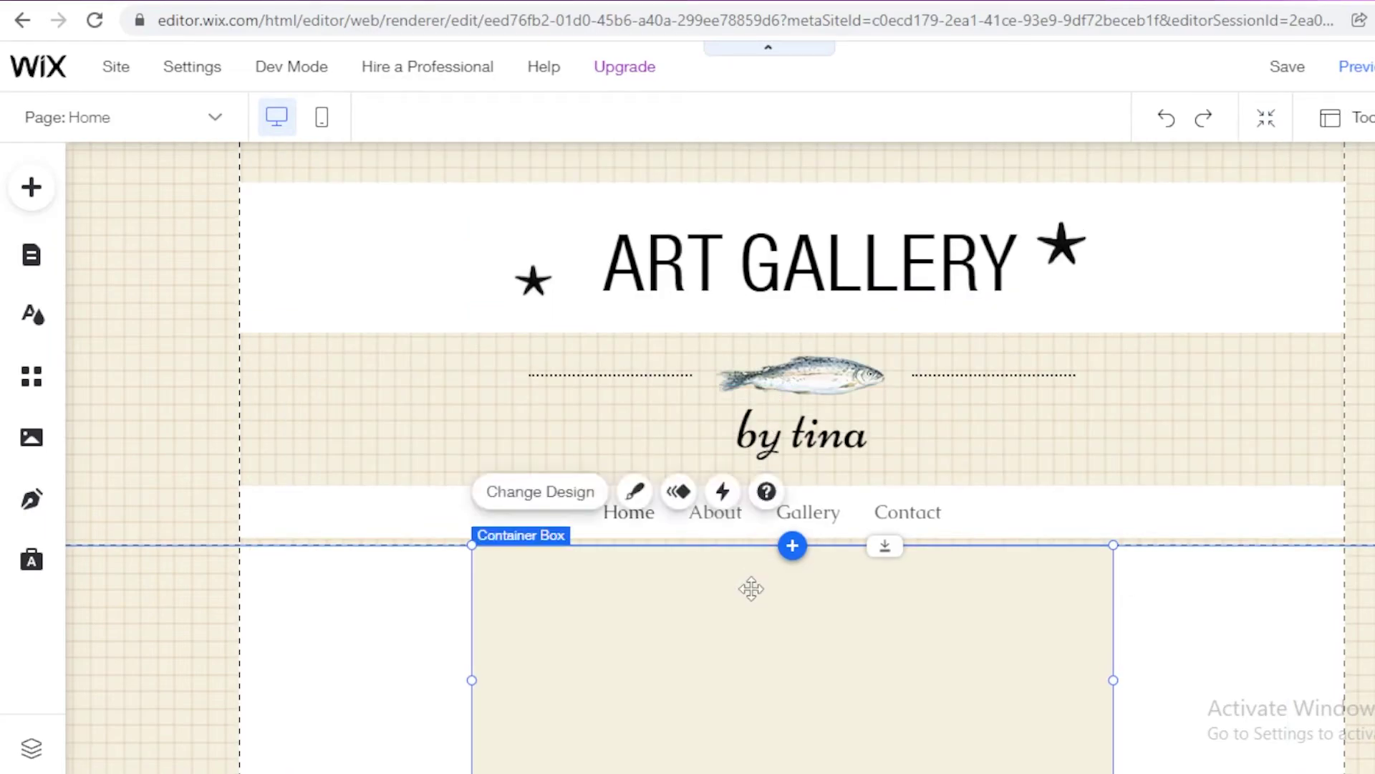
scroll(981, 339, down, 6)
drag(997, 390, 1117, 368)
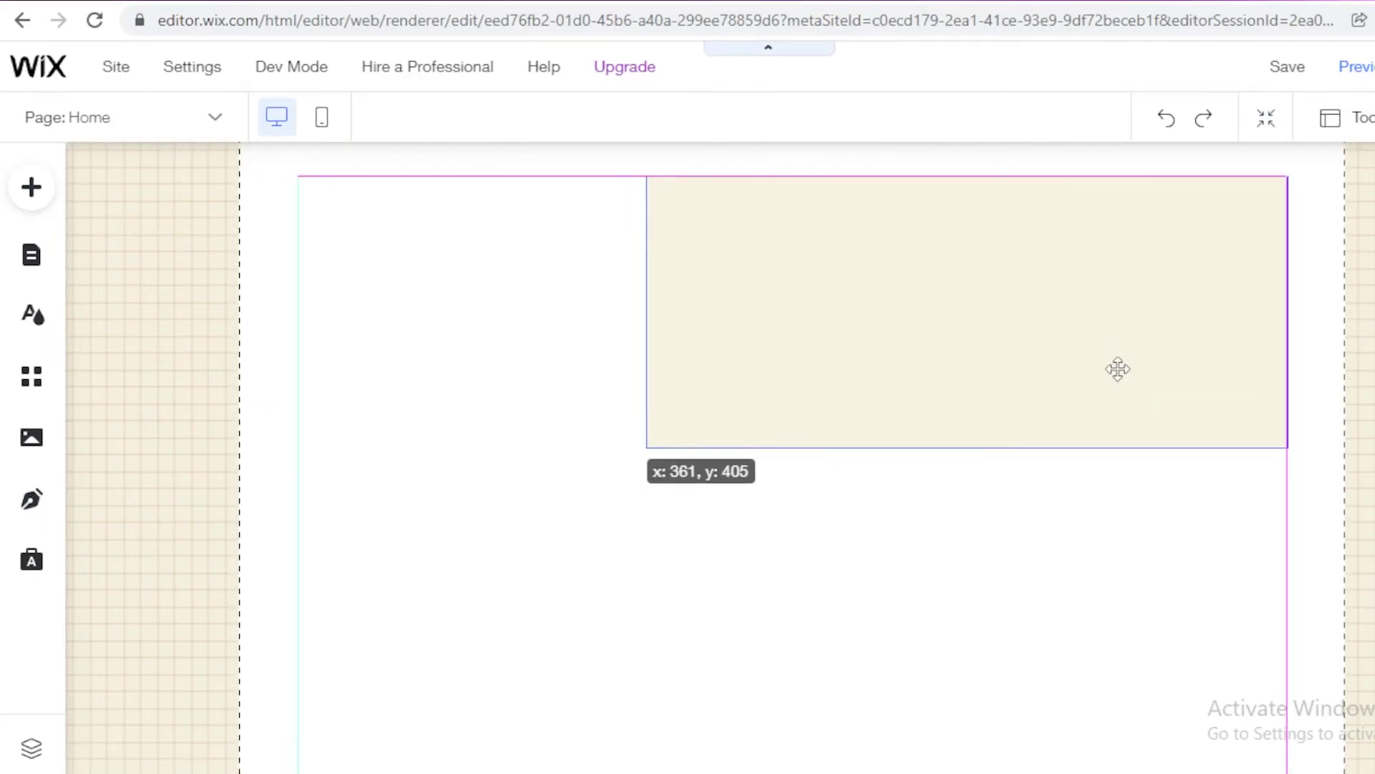
drag(757, 370, 757, 370)
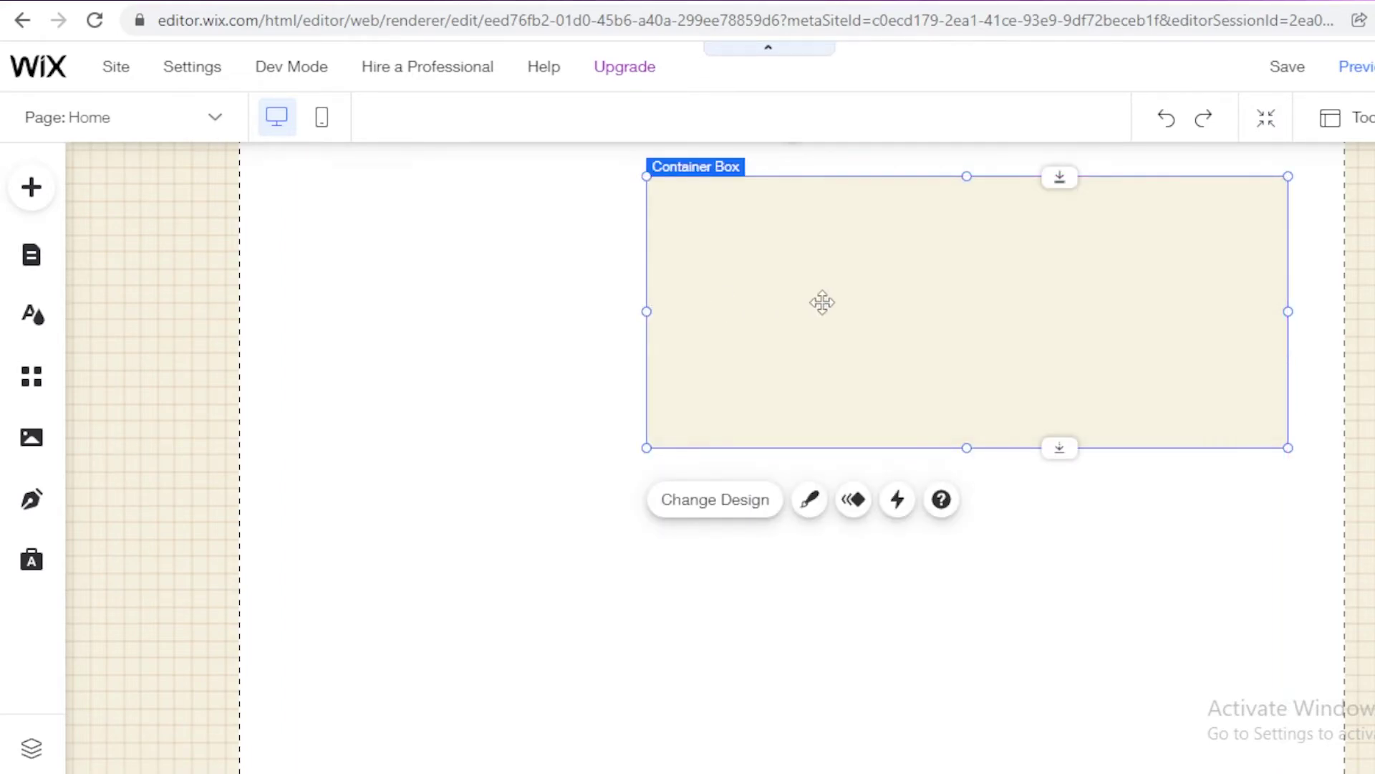
drag(647, 312, 946, 308)
drag(1117, 447, 1147, 609)
scroll(720, 457, up, 1)
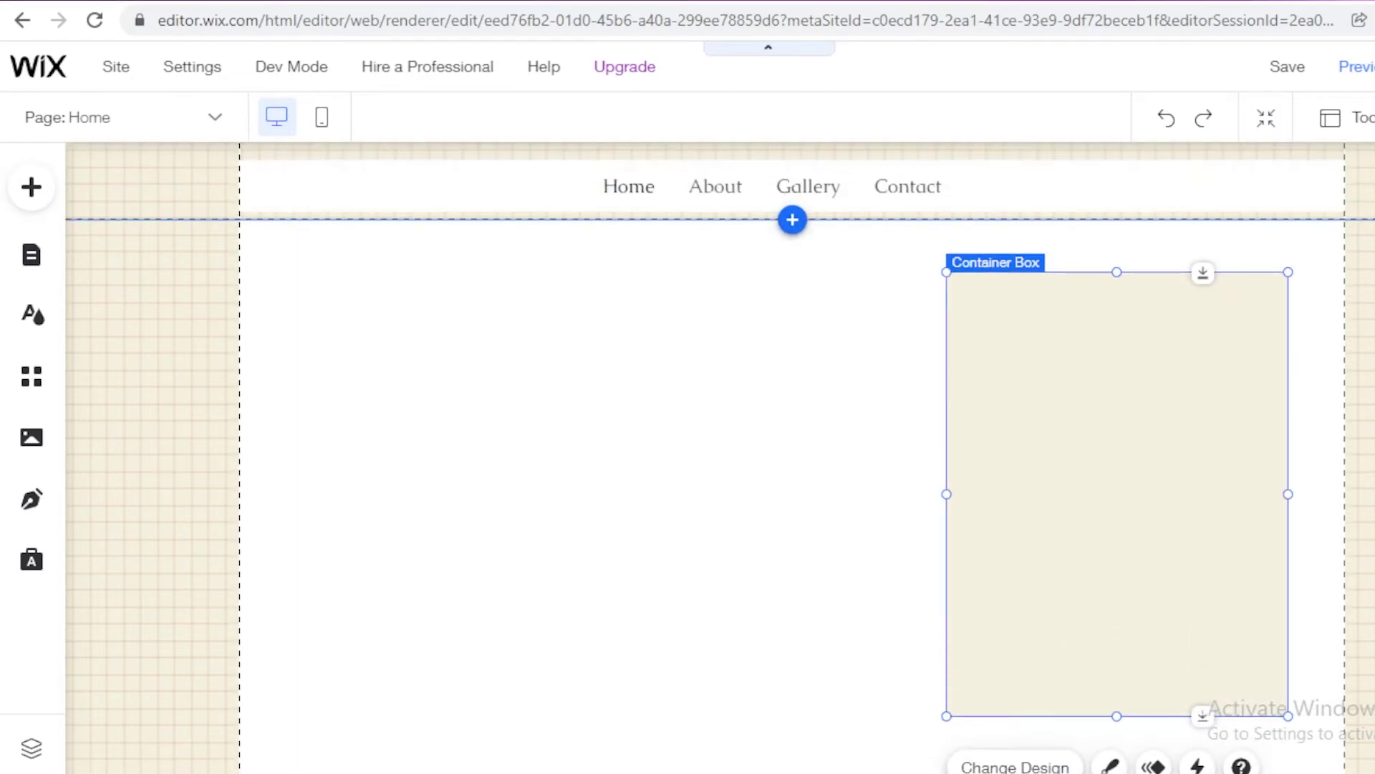
click(32, 210)
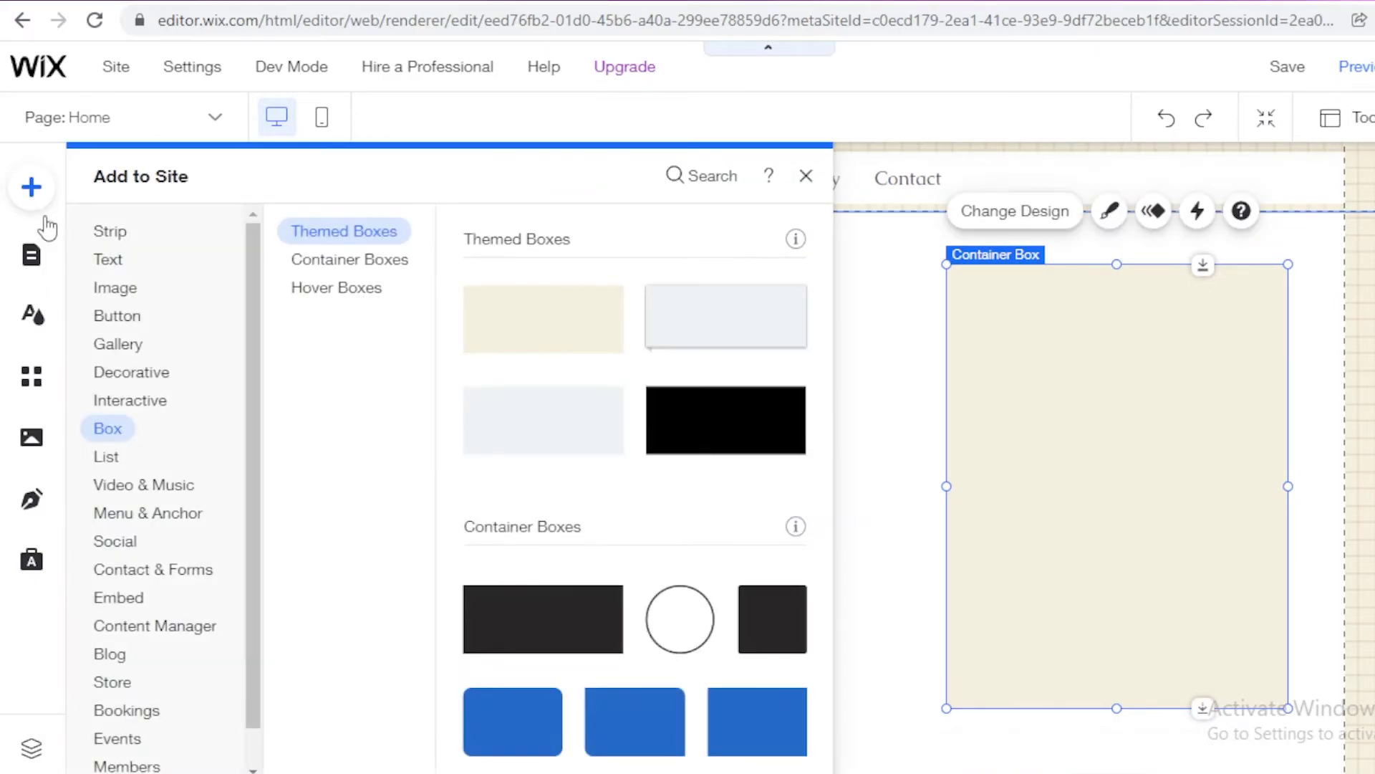
Step: Search Free Wix Images for 'woman' and add the woman-at-desk laptop photo
click(113, 295)
click(676, 512)
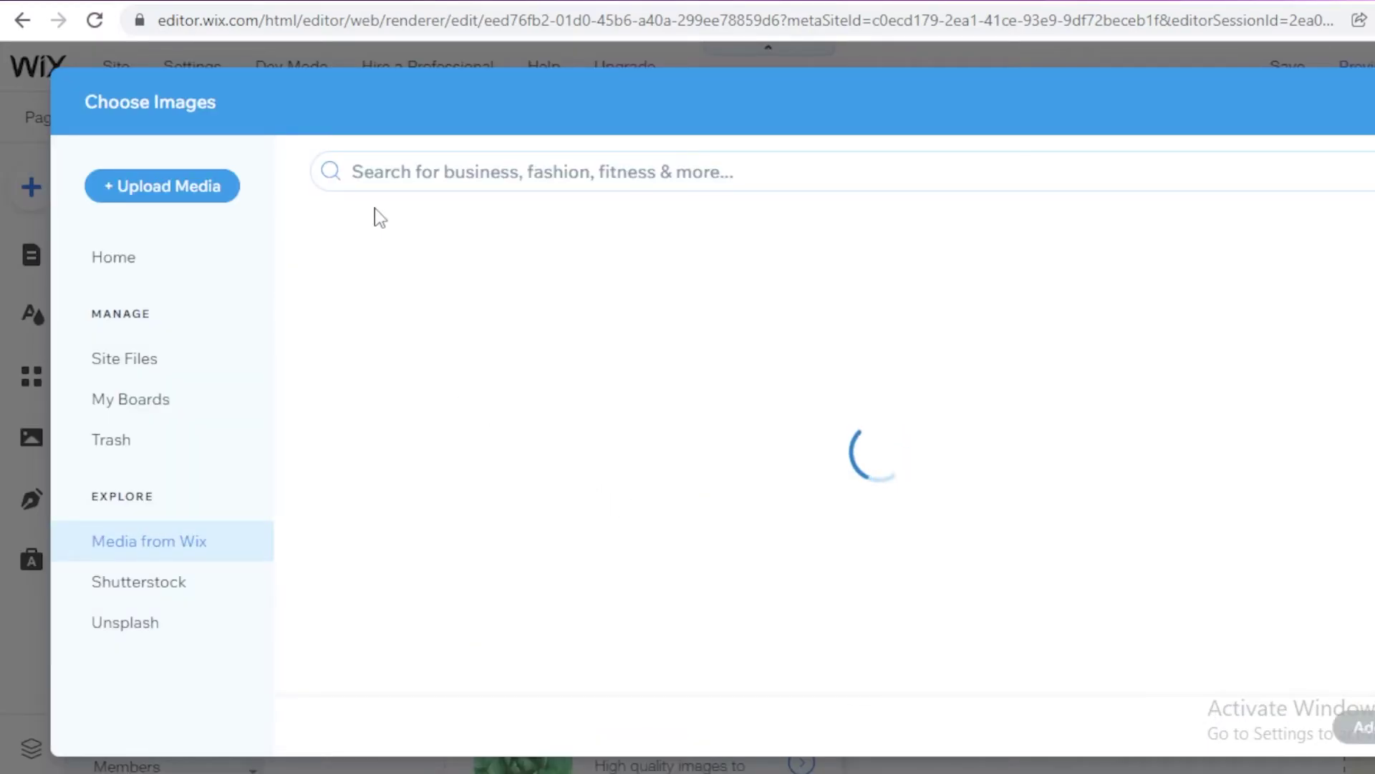
click(432, 161)
text(woman)
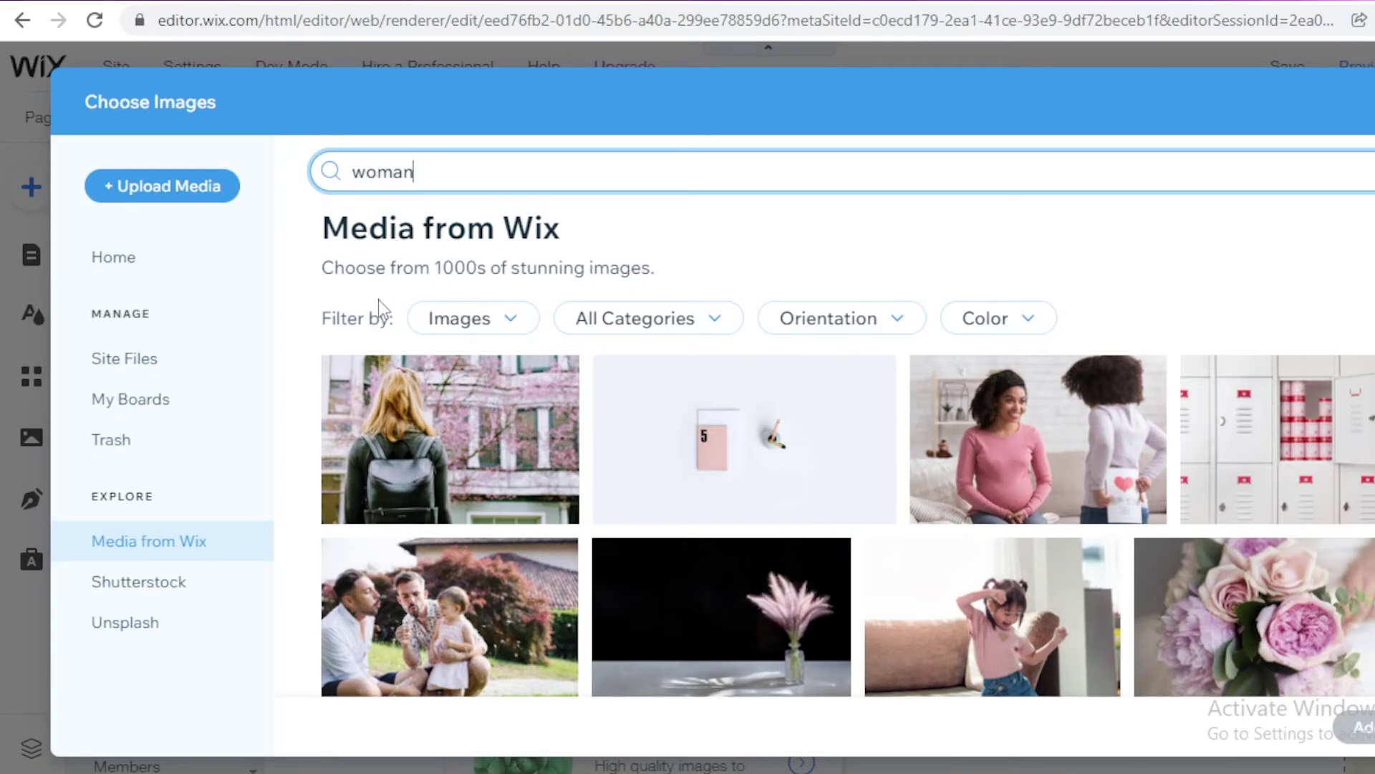
key(Return)
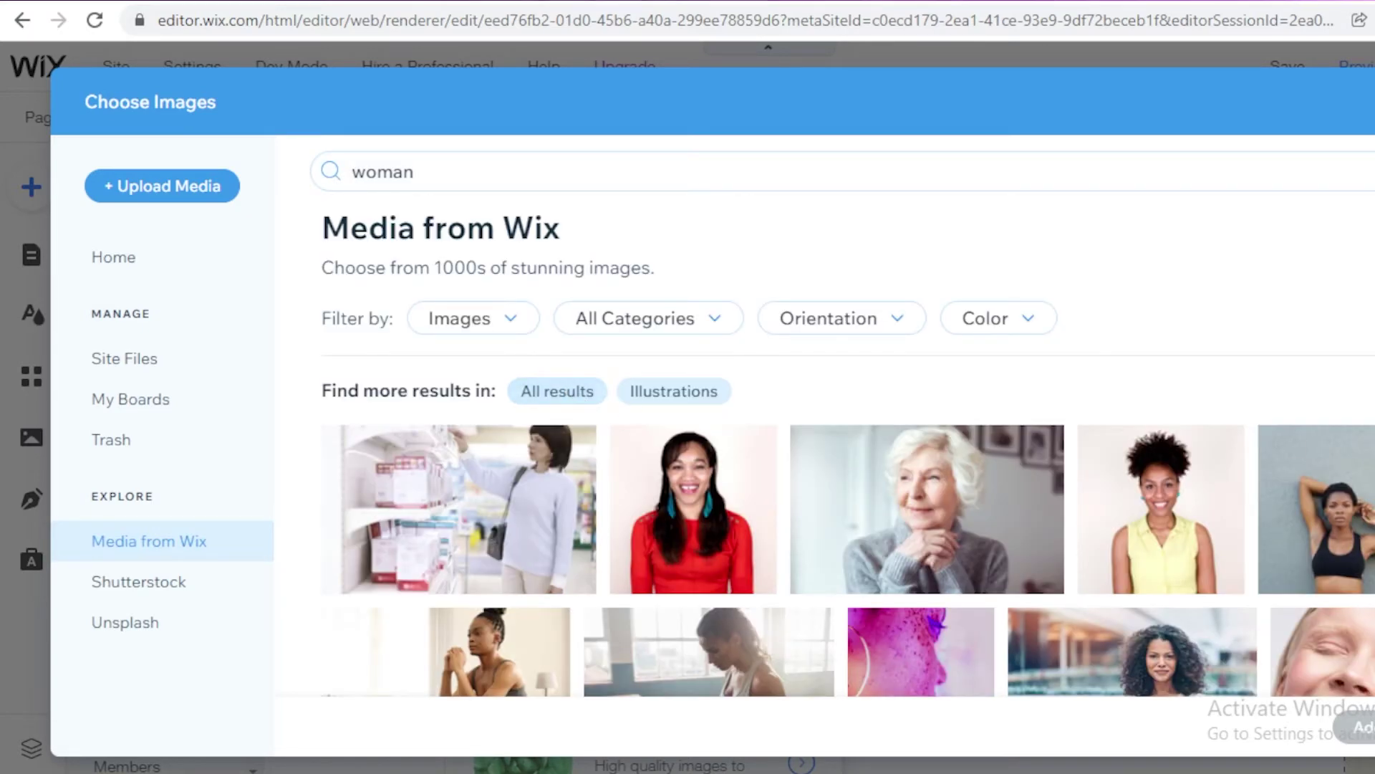
scroll(847, 486, down, 4)
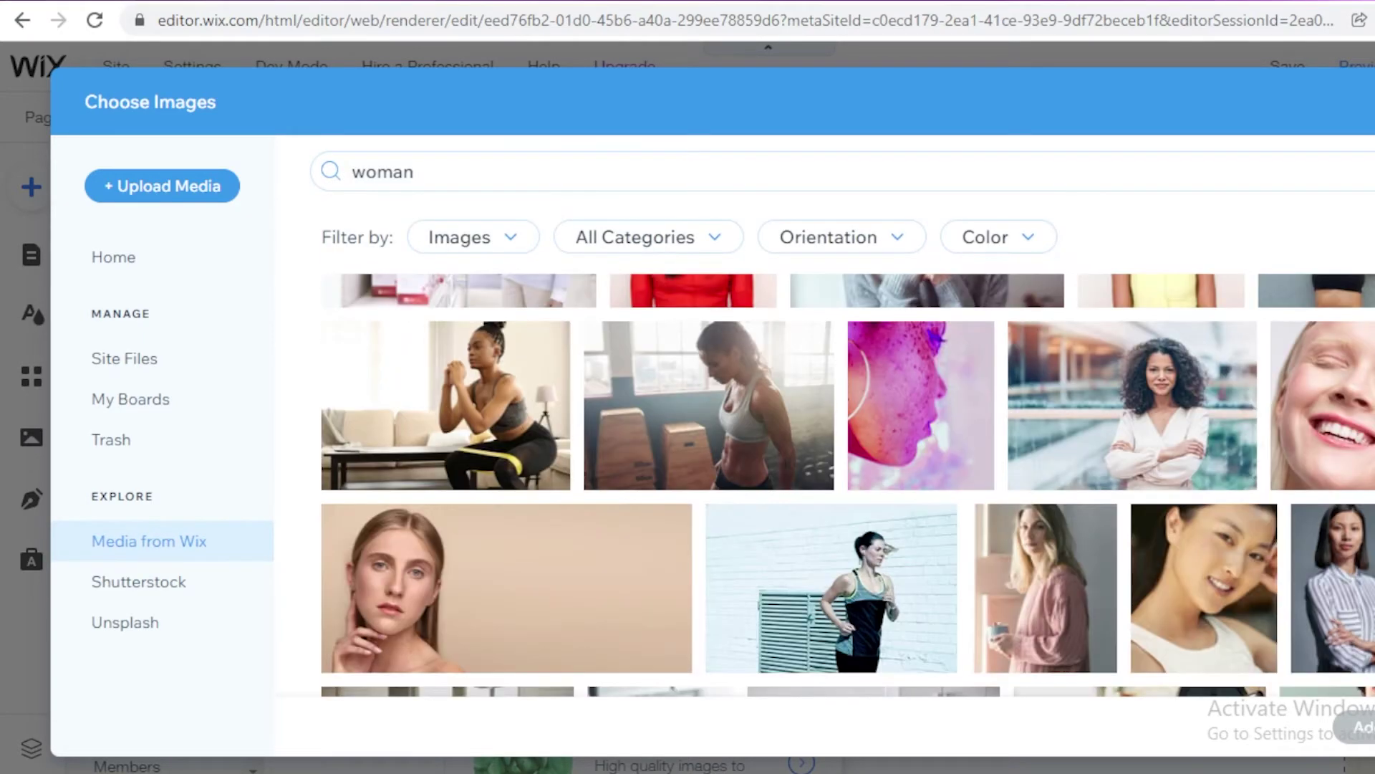
scroll(847, 486, down, 5)
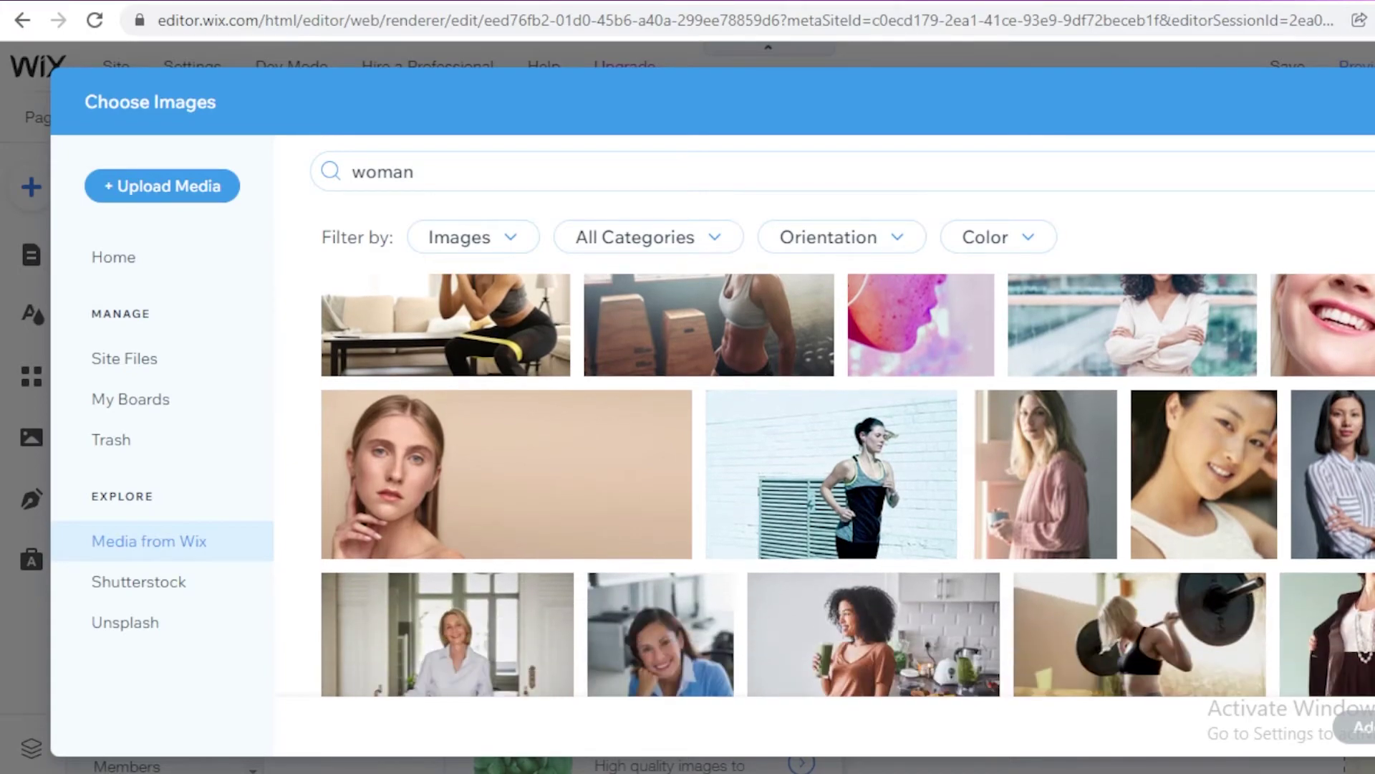
scroll(866, 552, down, 1)
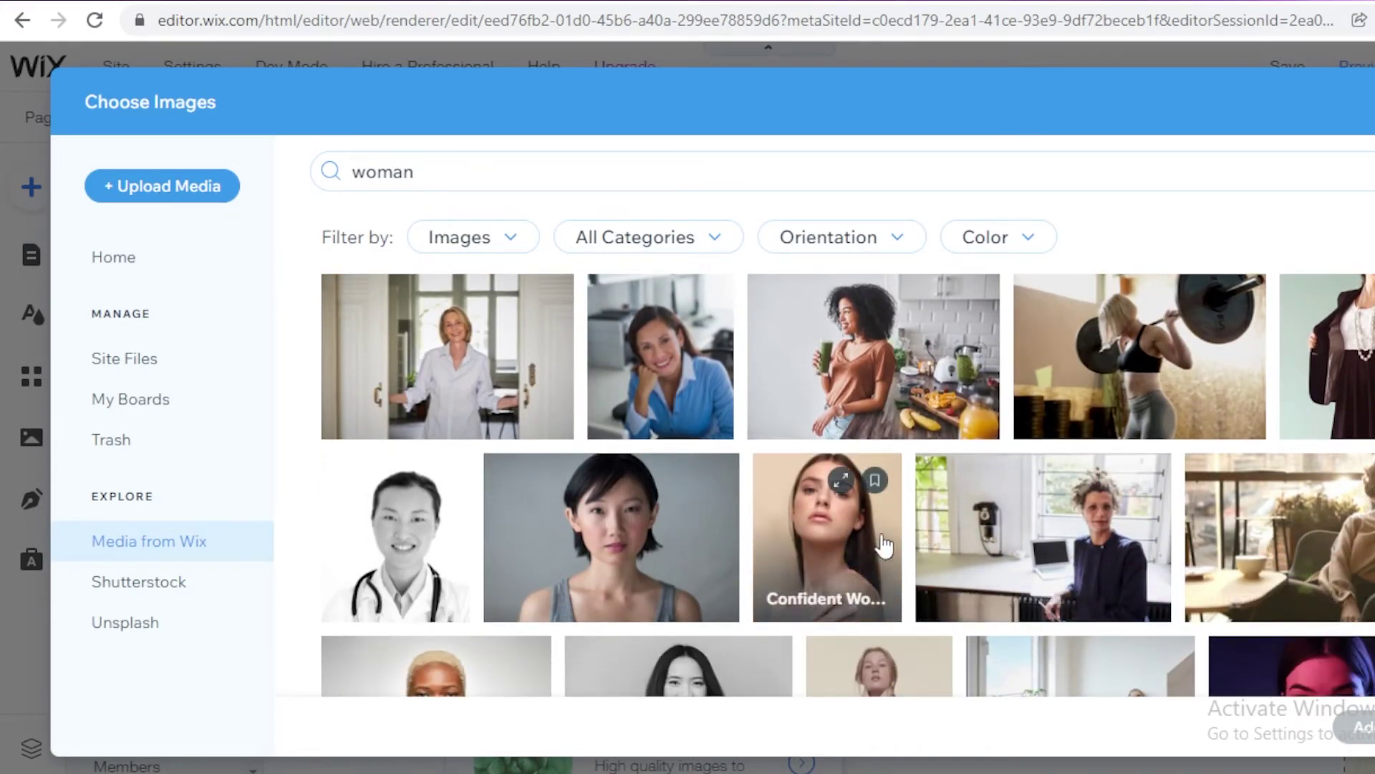
double_click(1080, 584)
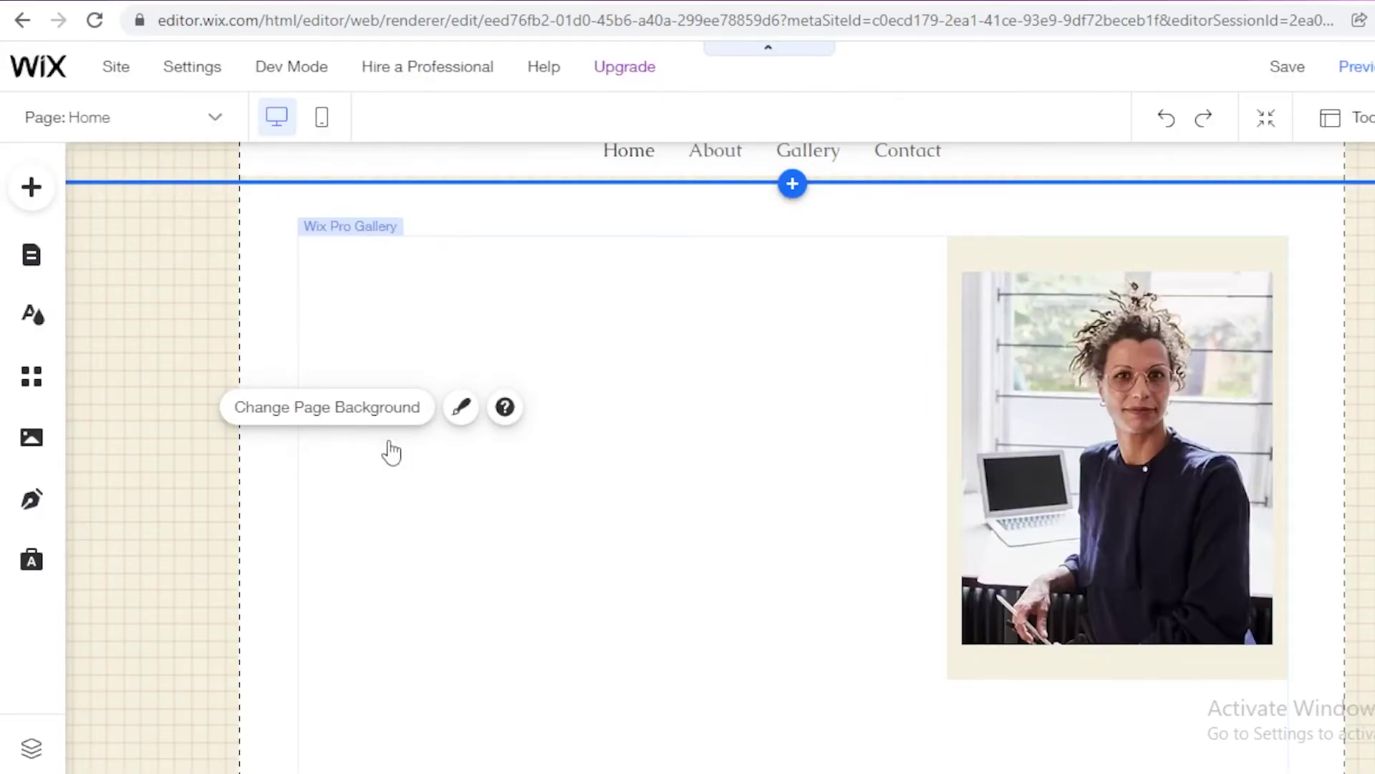
Step: Browse the element categories in the Add to Site catalogue
click(41, 192)
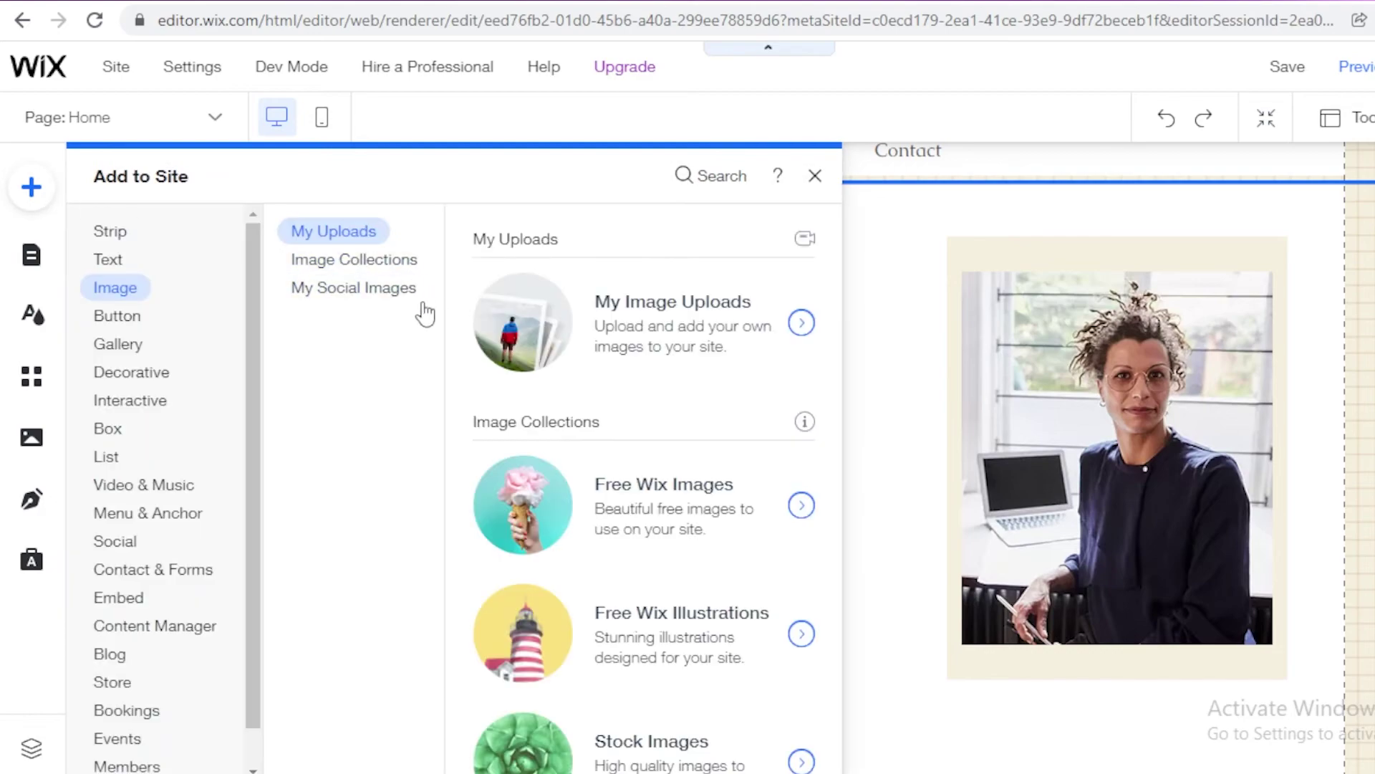
mouse_move(115, 324)
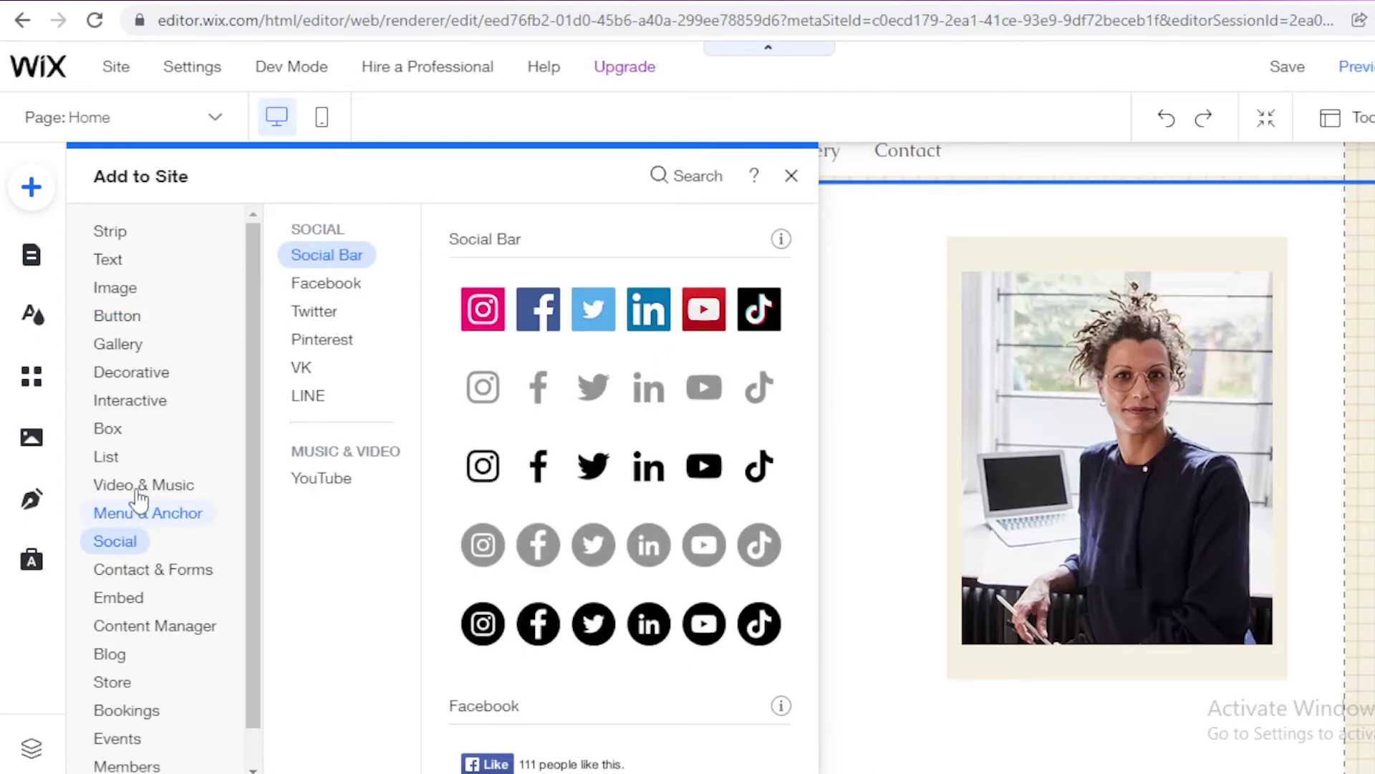
mouse_move(140, 501)
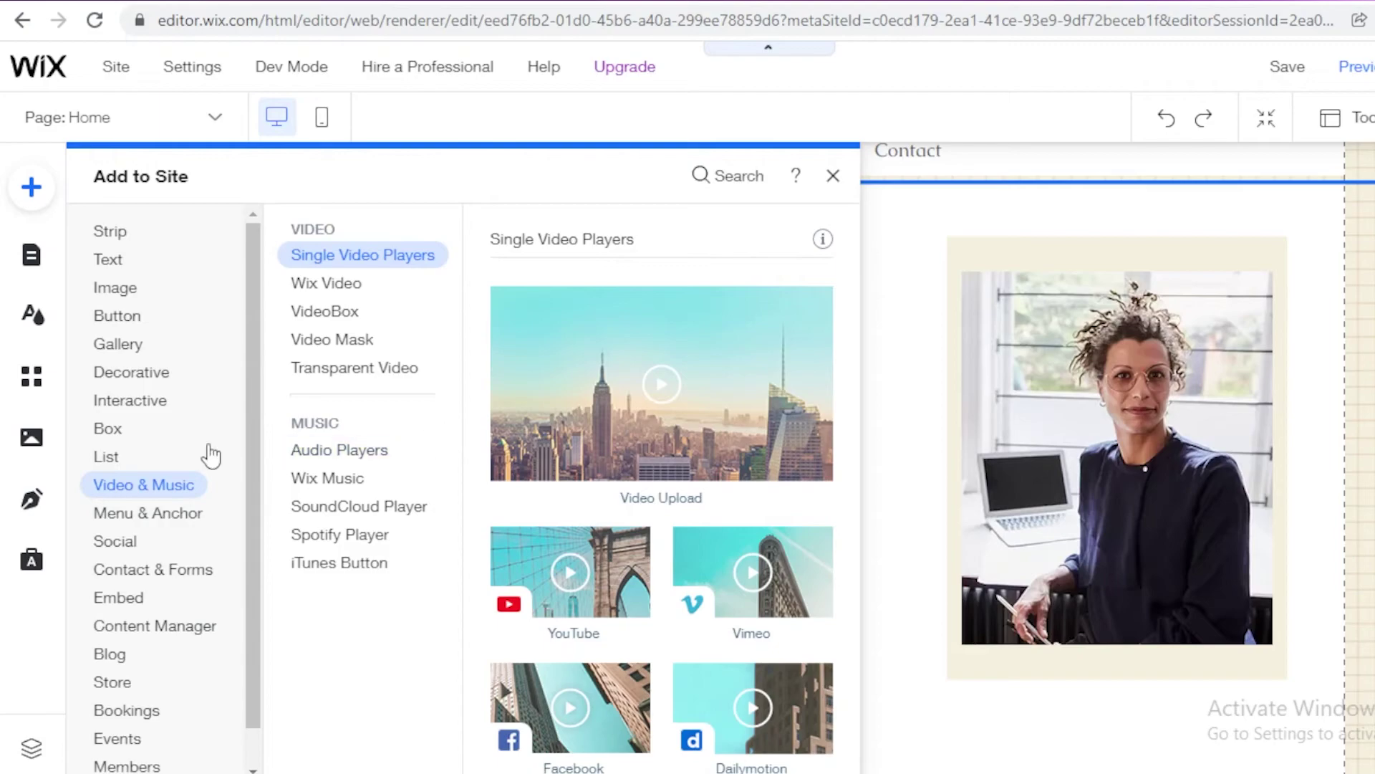
mouse_move(106, 458)
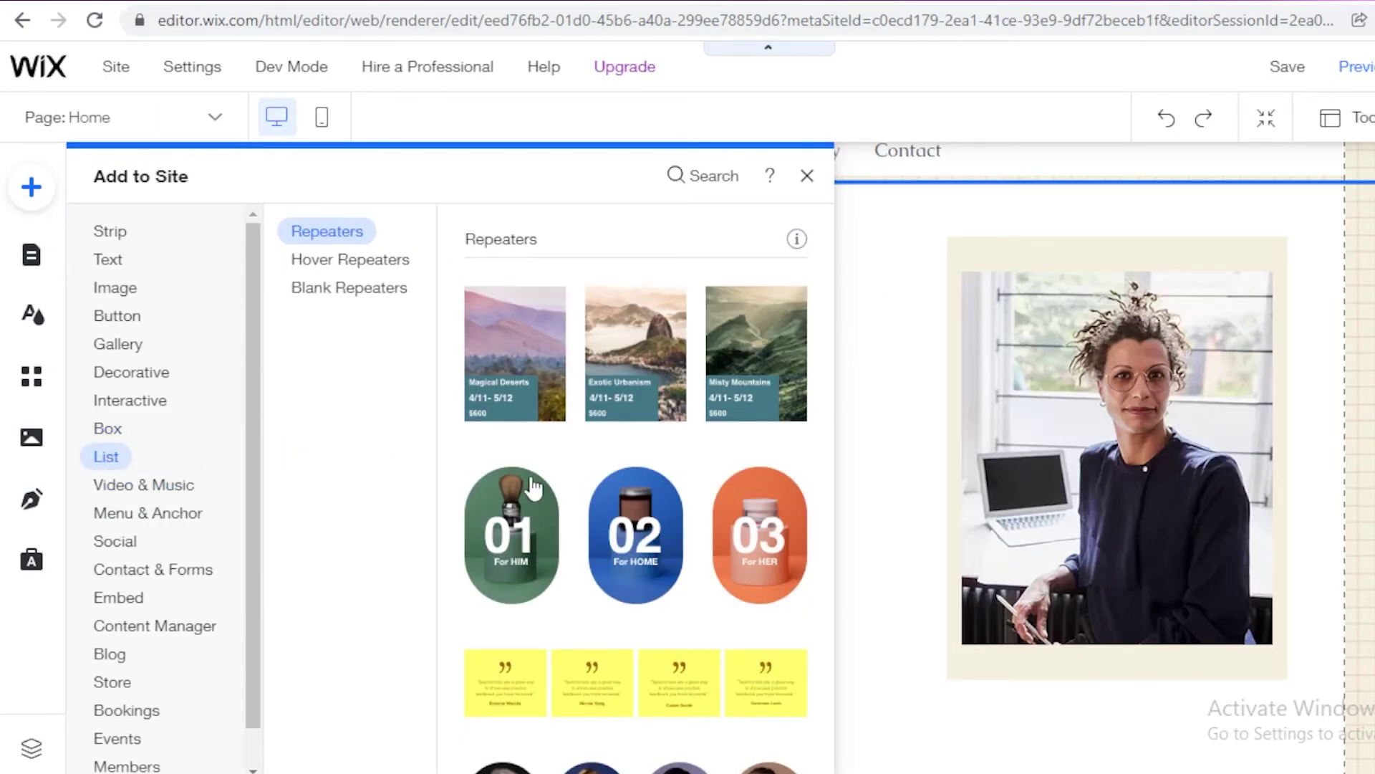
scroll(584, 510, down, 15)
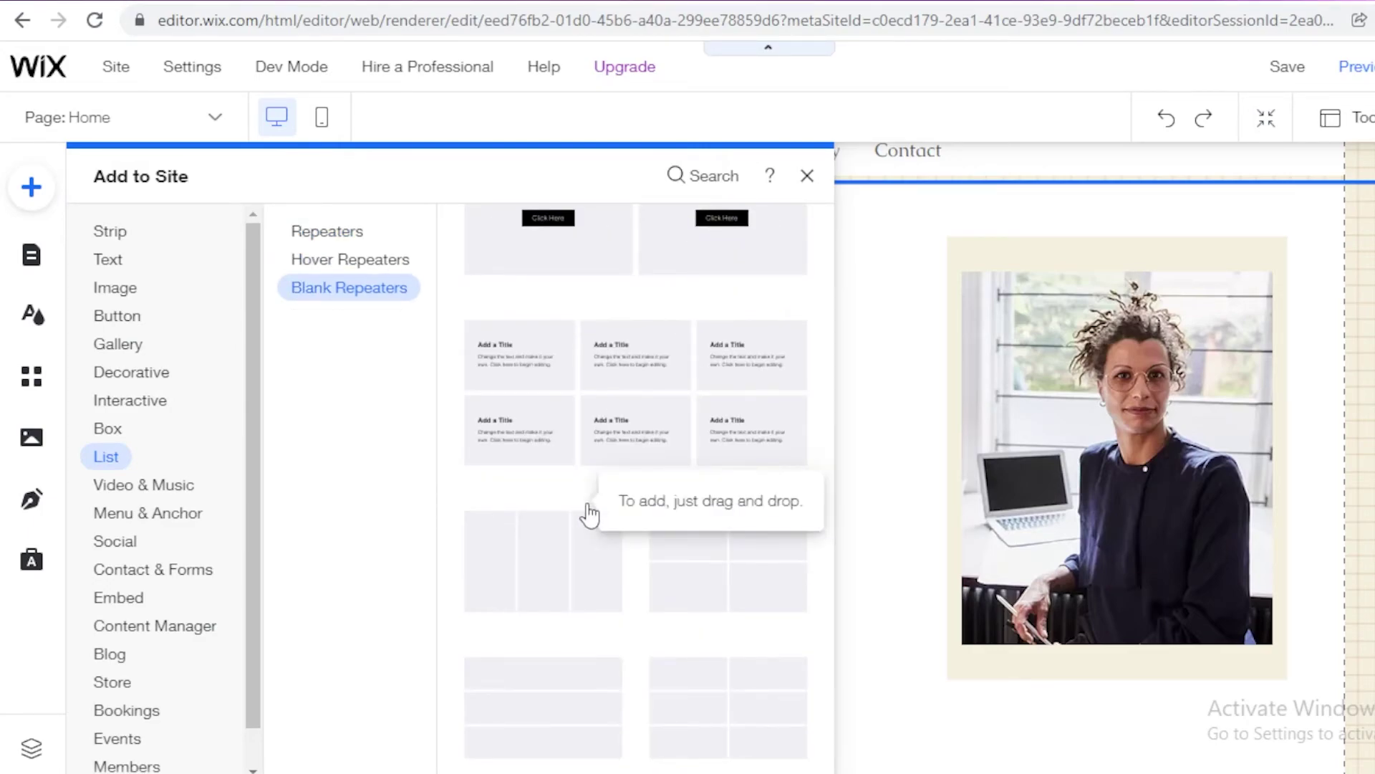
scroll(587, 513, up, 5)
scroll(642, 627, up, 7)
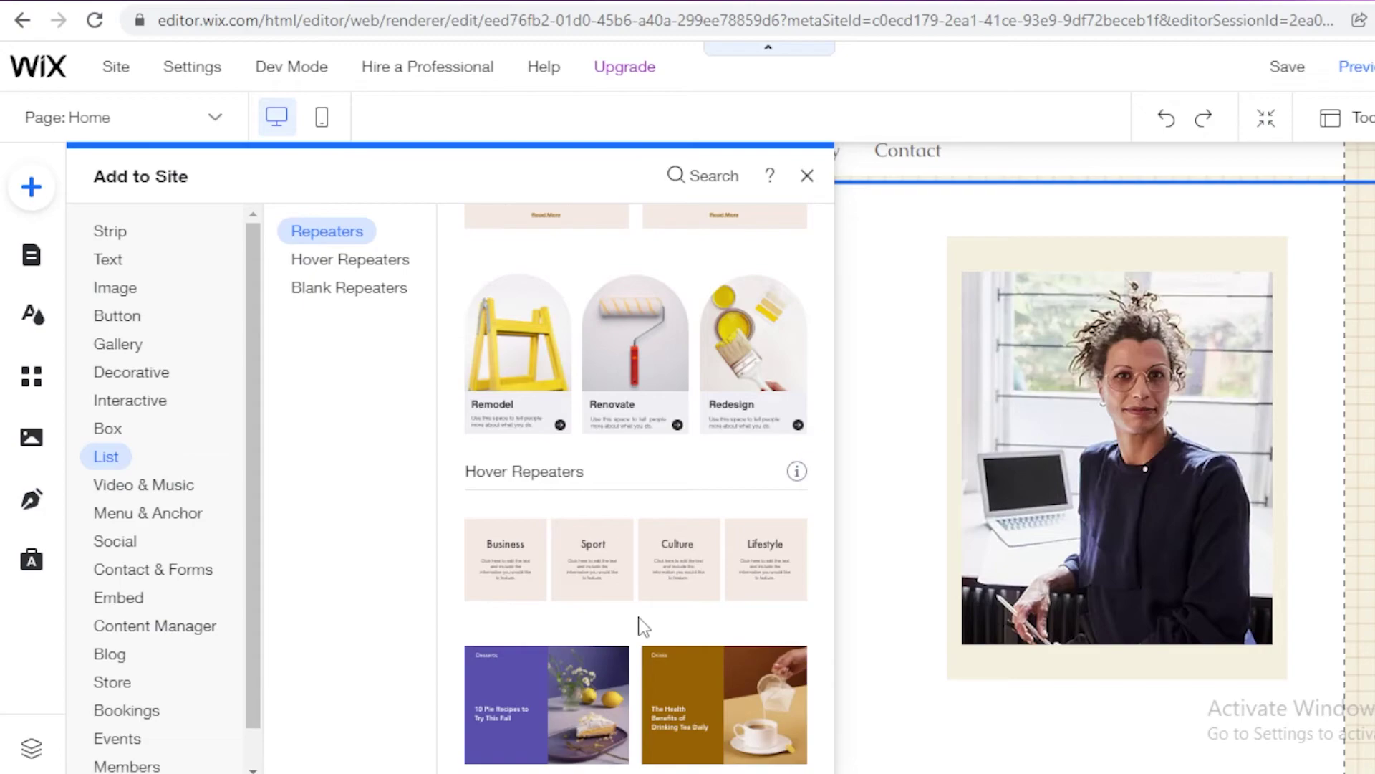
scroll(642, 627, down, 5)
scroll(643, 626, up, 5)
scroll(642, 626, down, 5)
scroll(641, 629, up, 10)
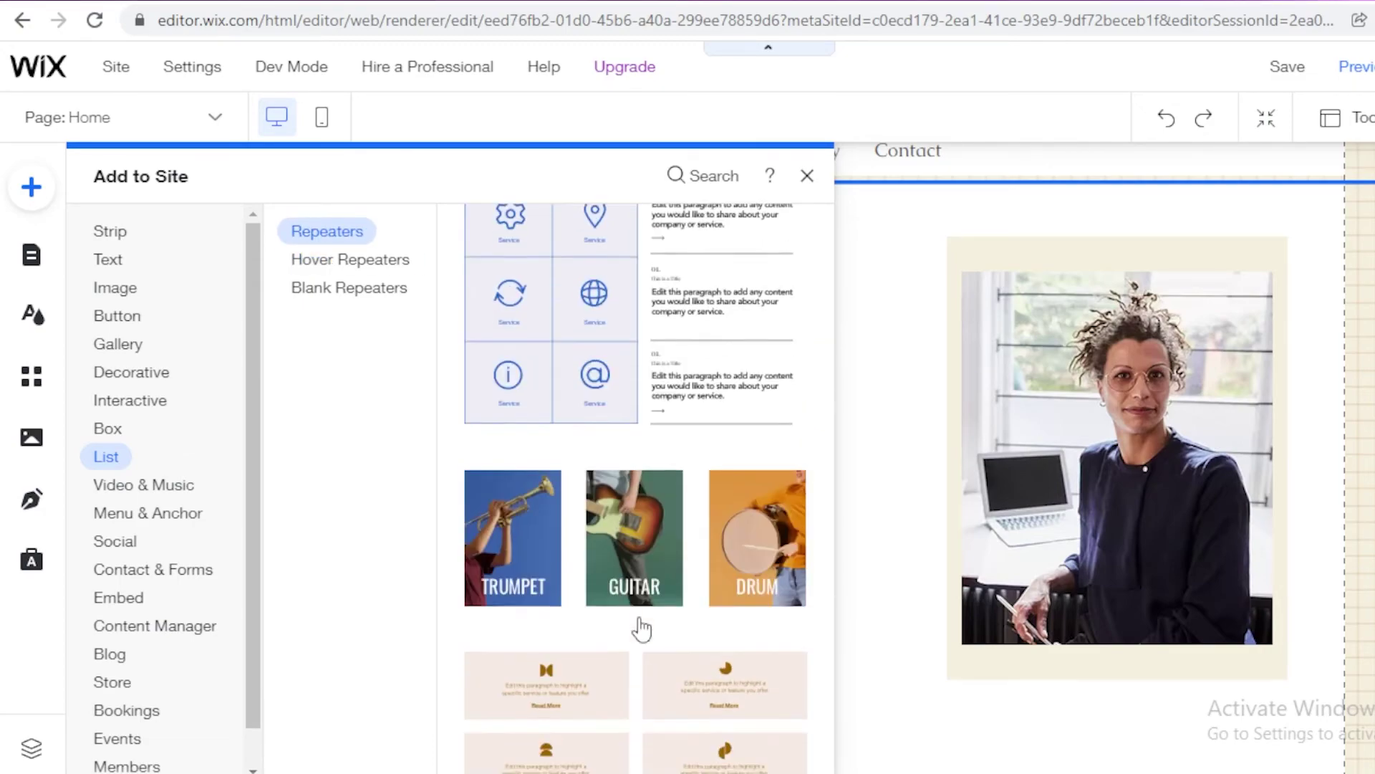
scroll(641, 629, up, 5)
scroll(641, 629, down, 5)
scroll(641, 629, up, 10)
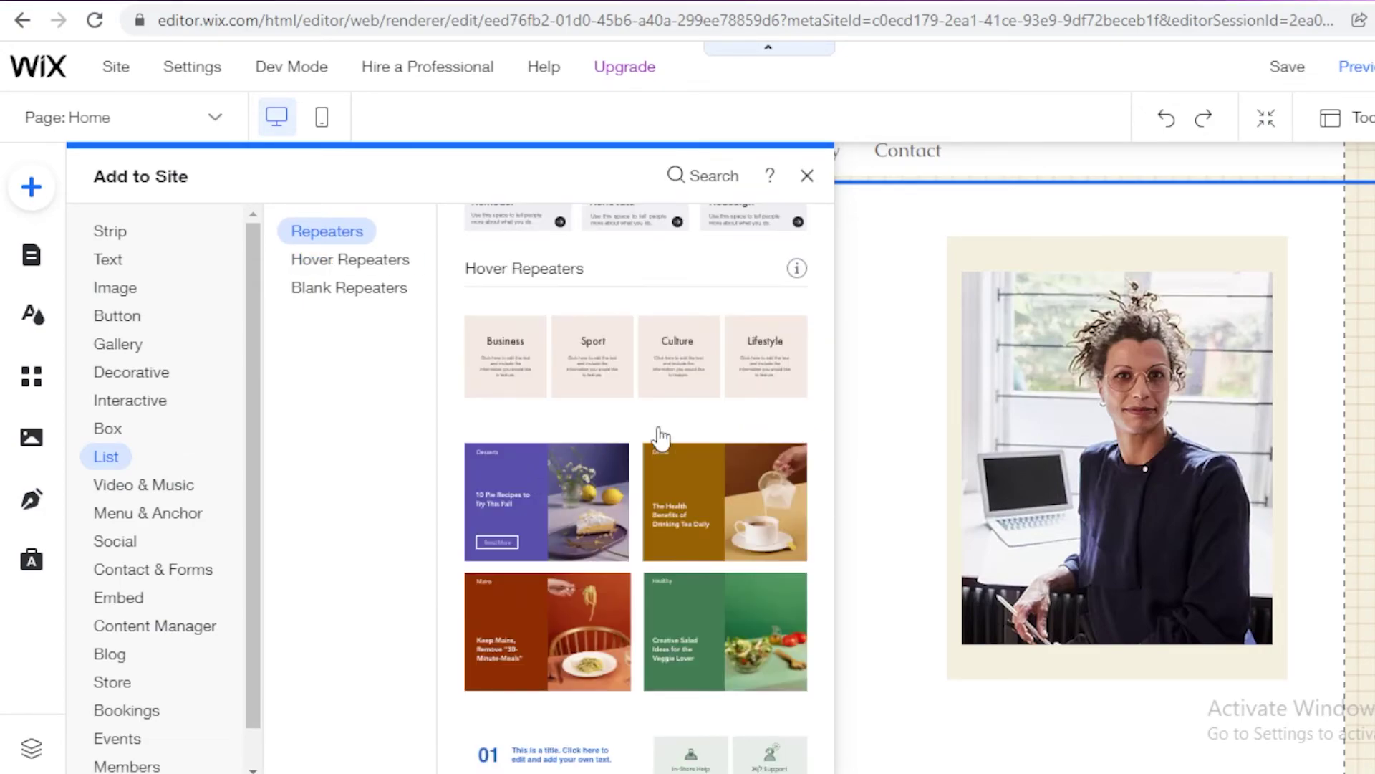
Step: Close the catalogue, delete the current selection, and reopen Add to Site
key(Escape)
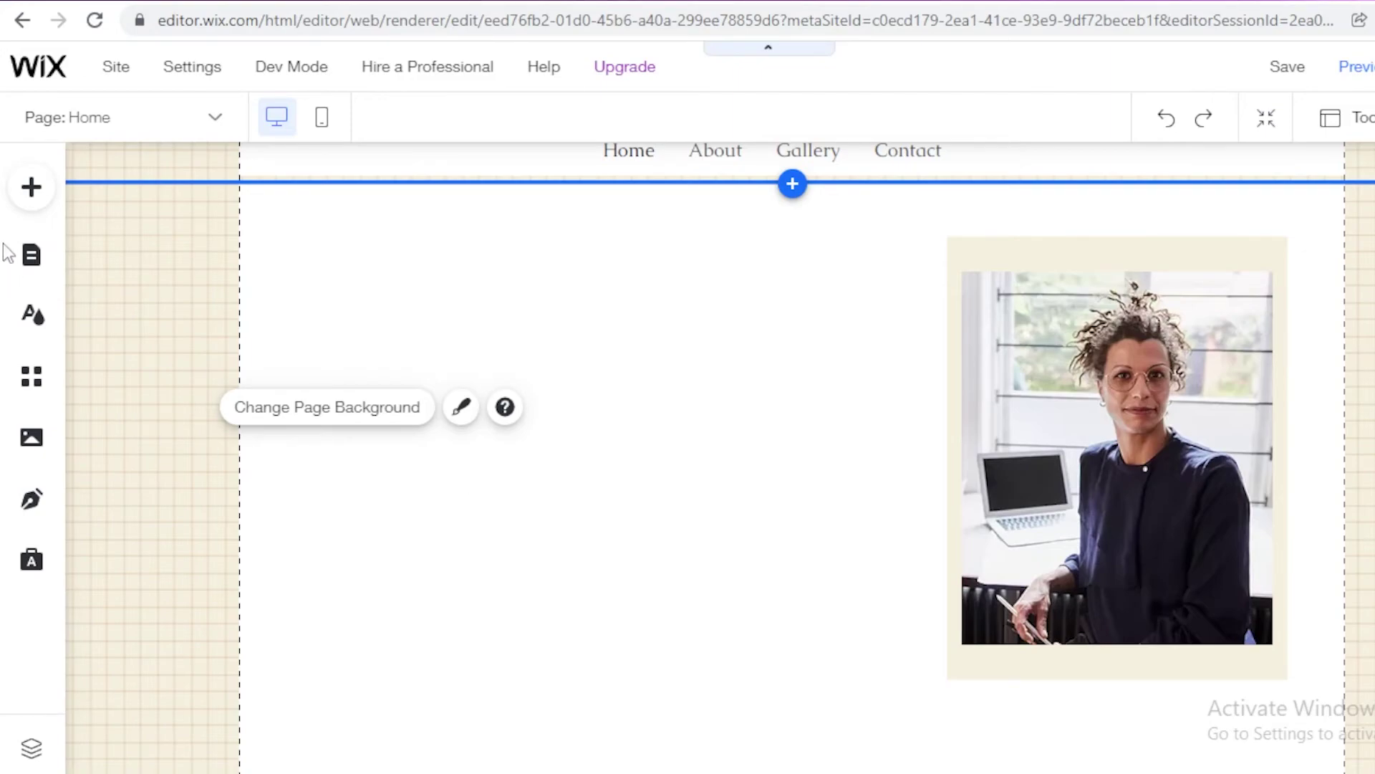
key(Delete)
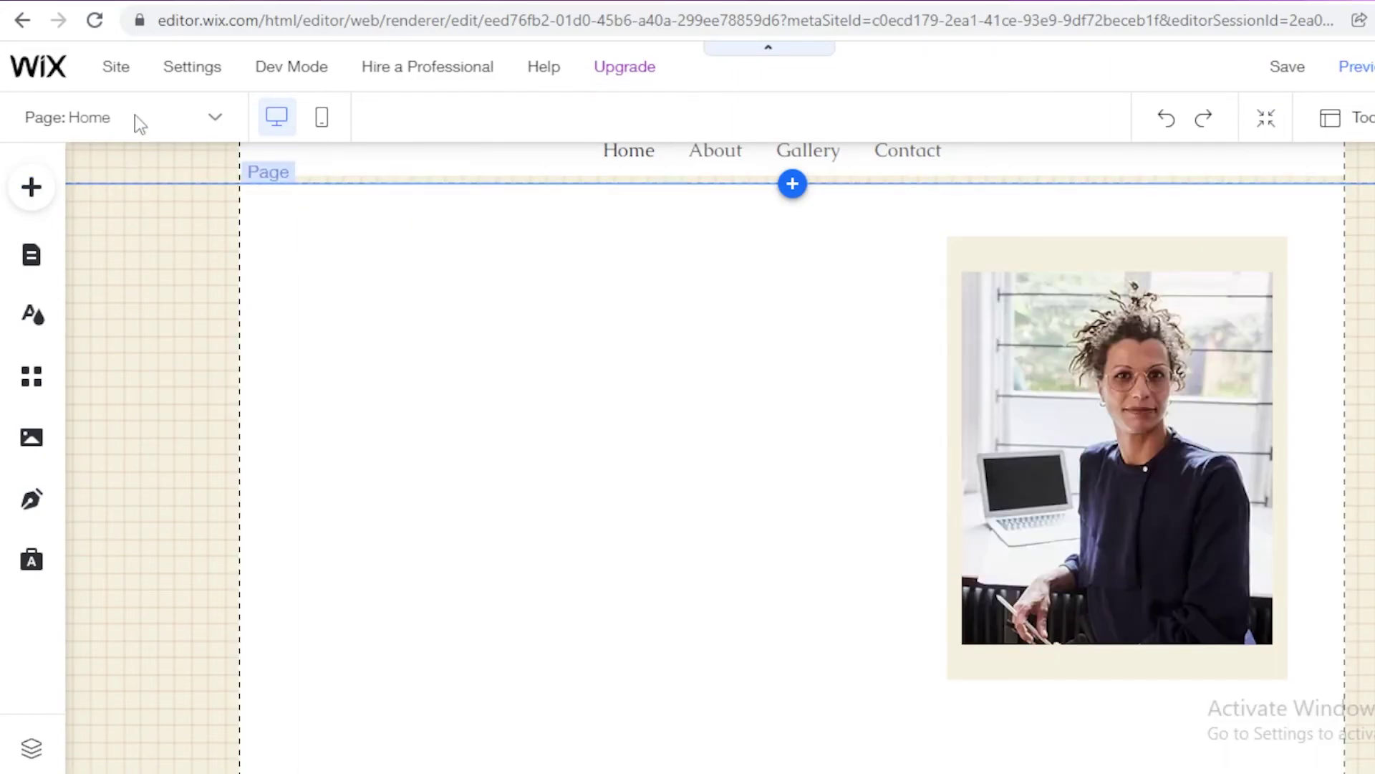
click(32, 193)
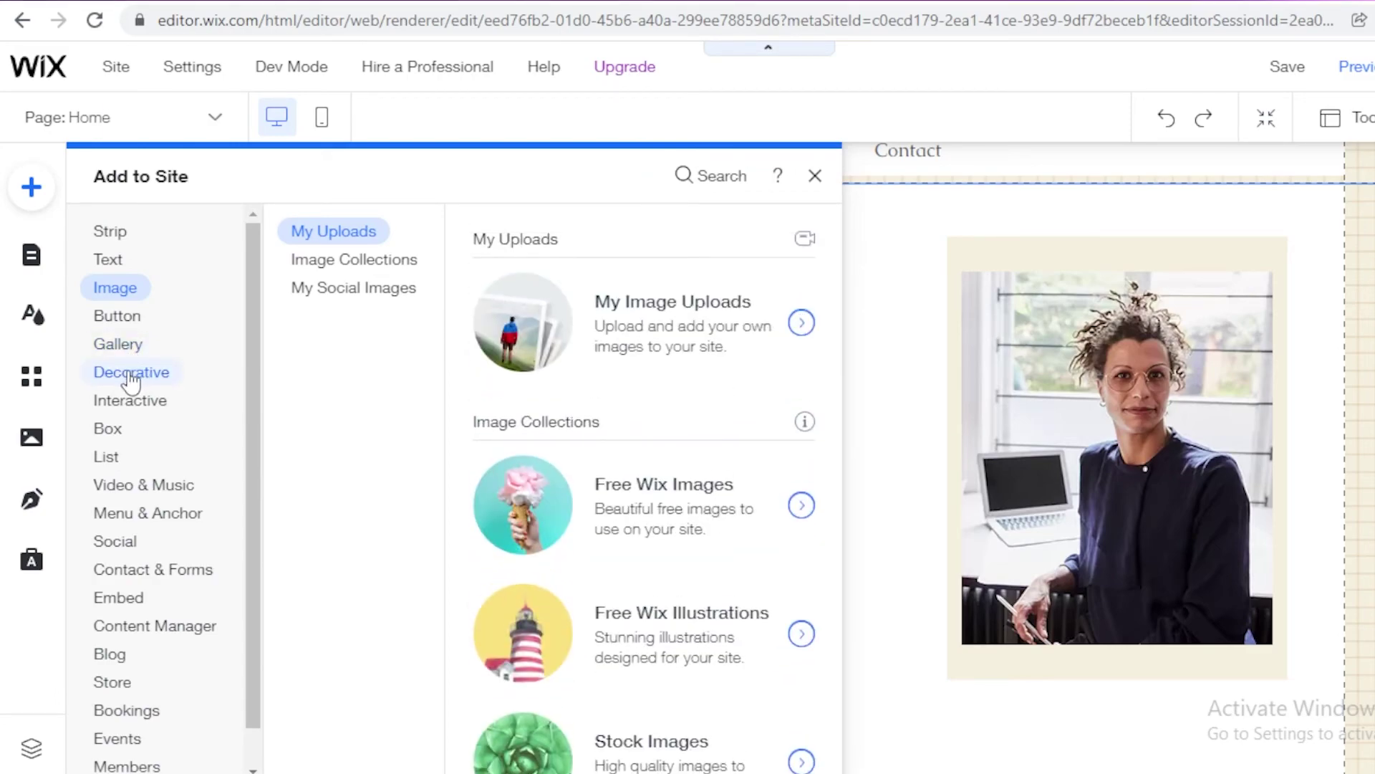
Step: Show the Container Boxes shapes under the Box category
mouse_move(105, 376)
scroll(752, 456, down, 10)
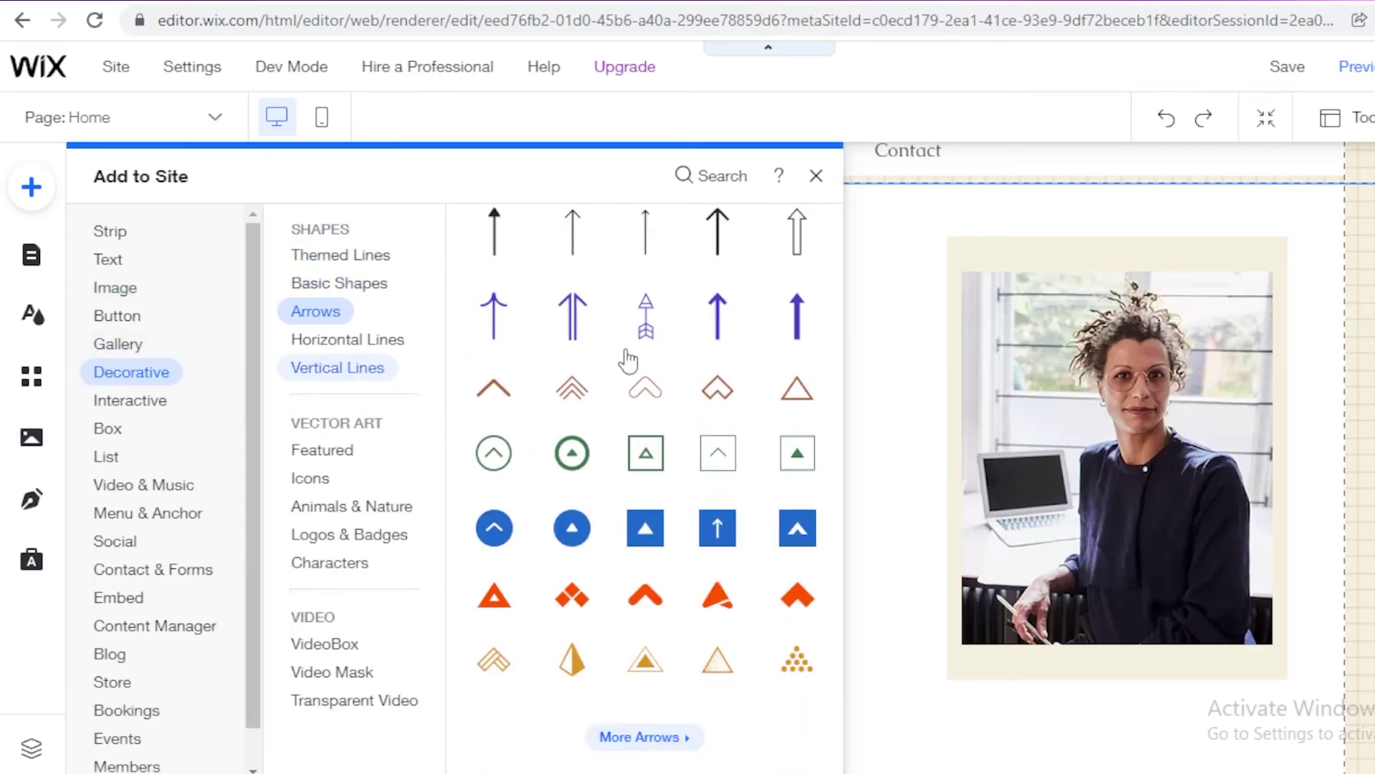
mouse_move(104, 403)
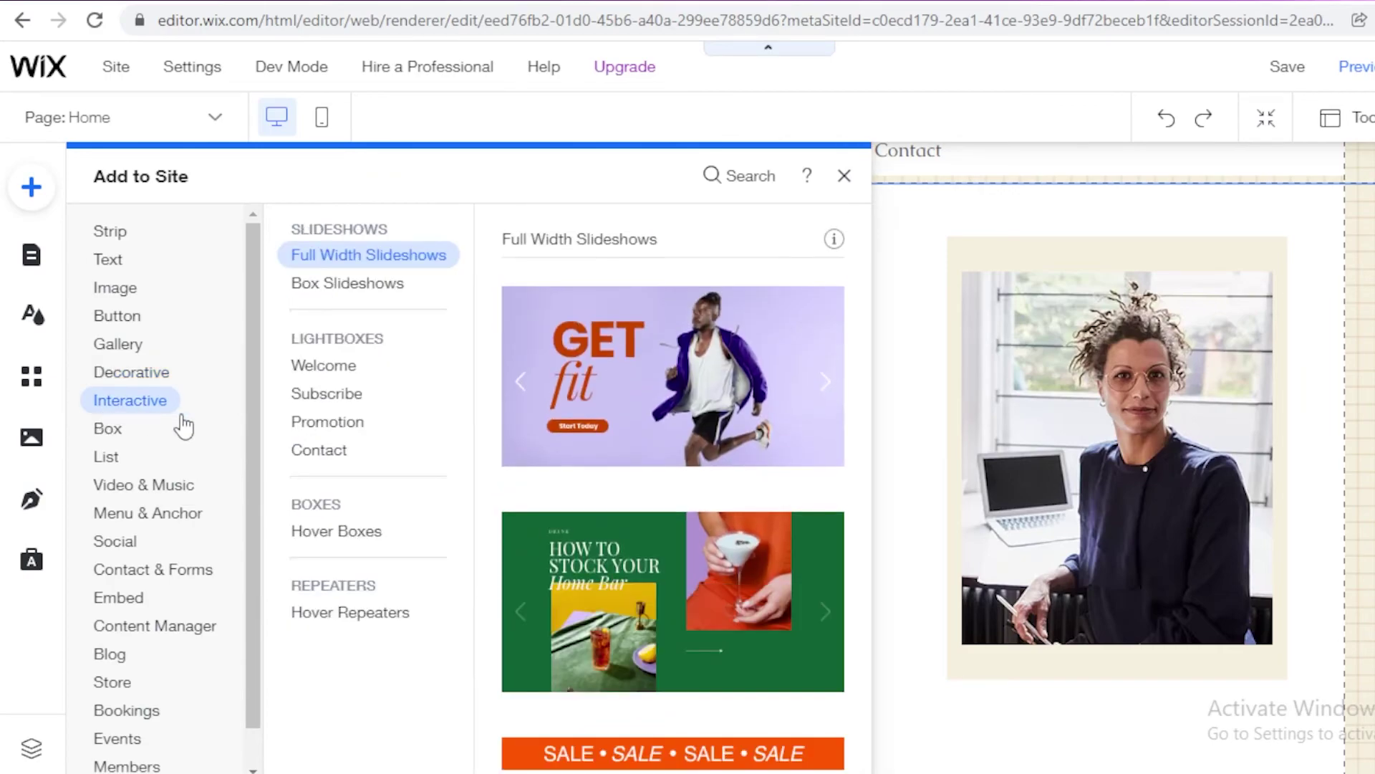
mouse_move(110, 430)
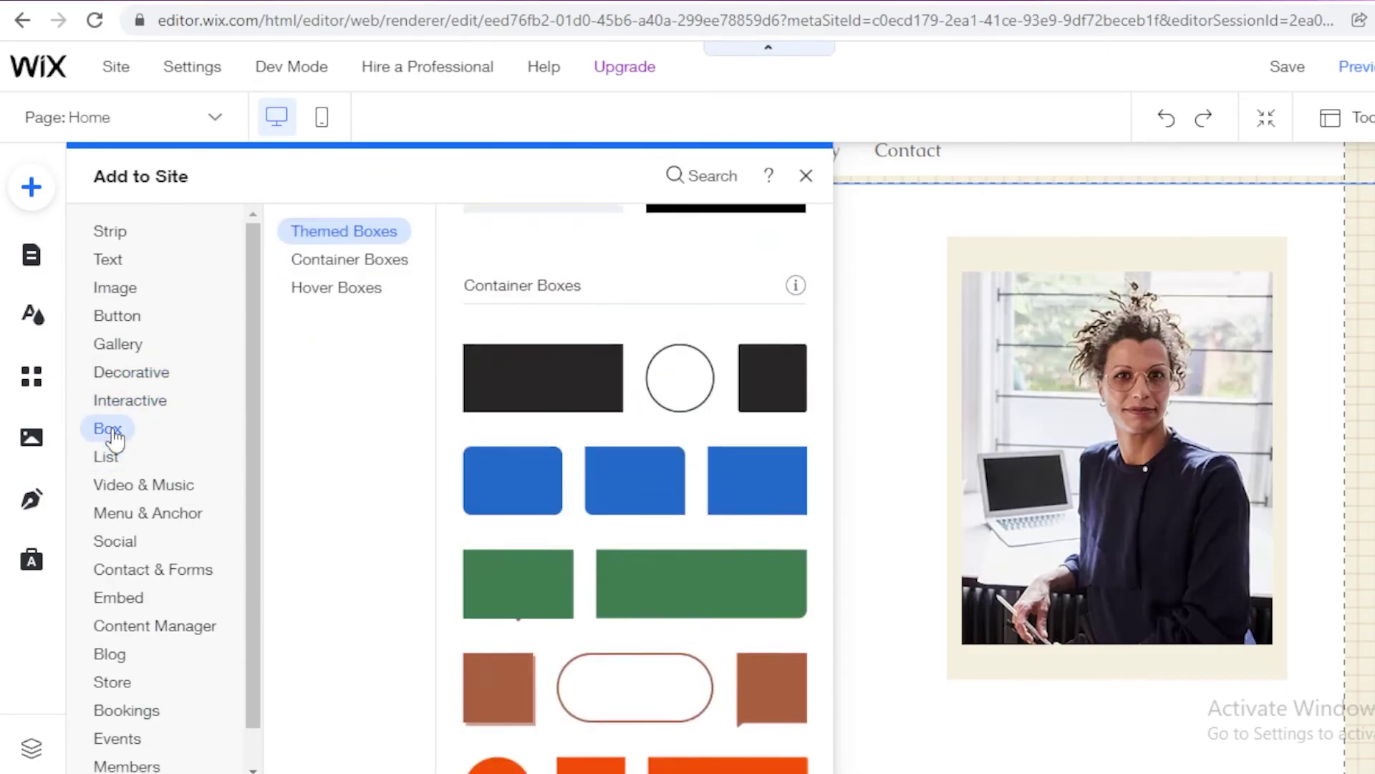
scroll(798, 494, down, 10)
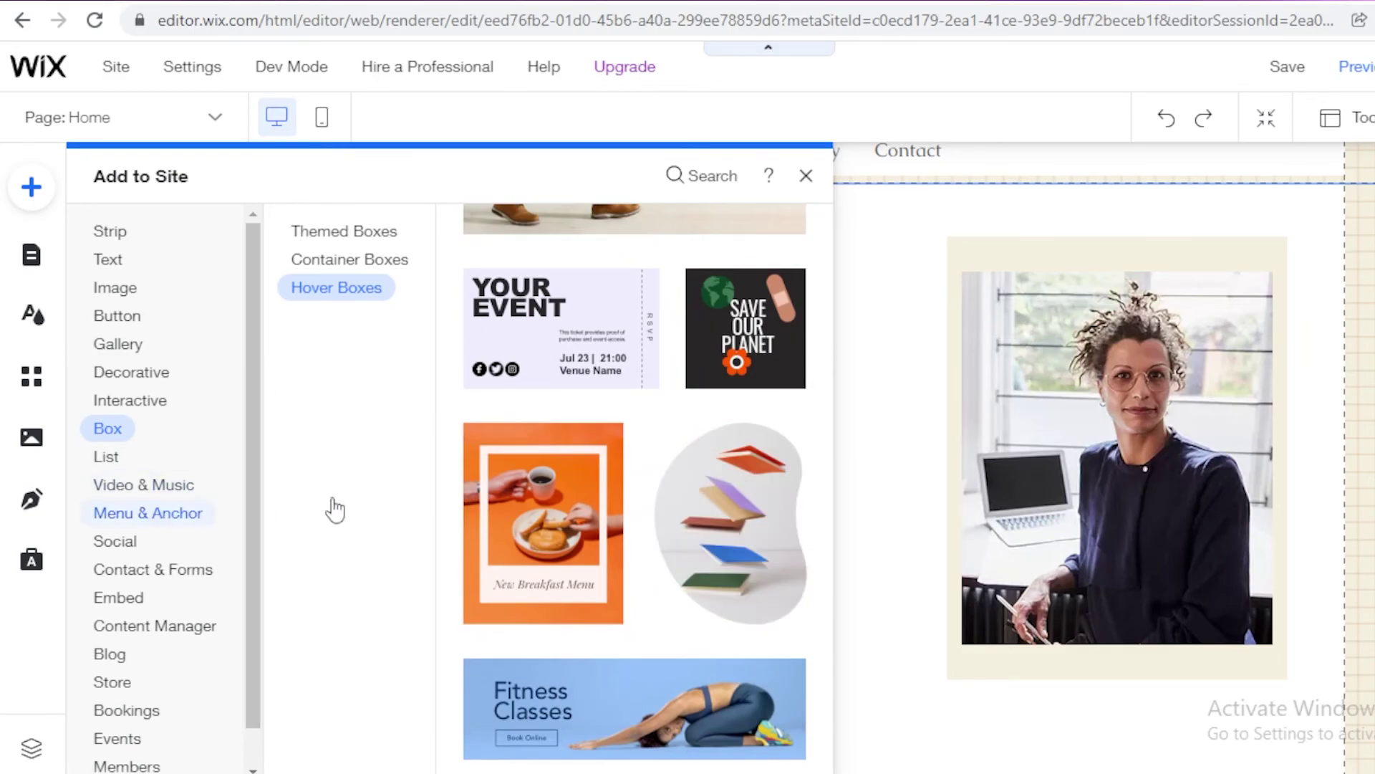
mouse_move(143, 479)
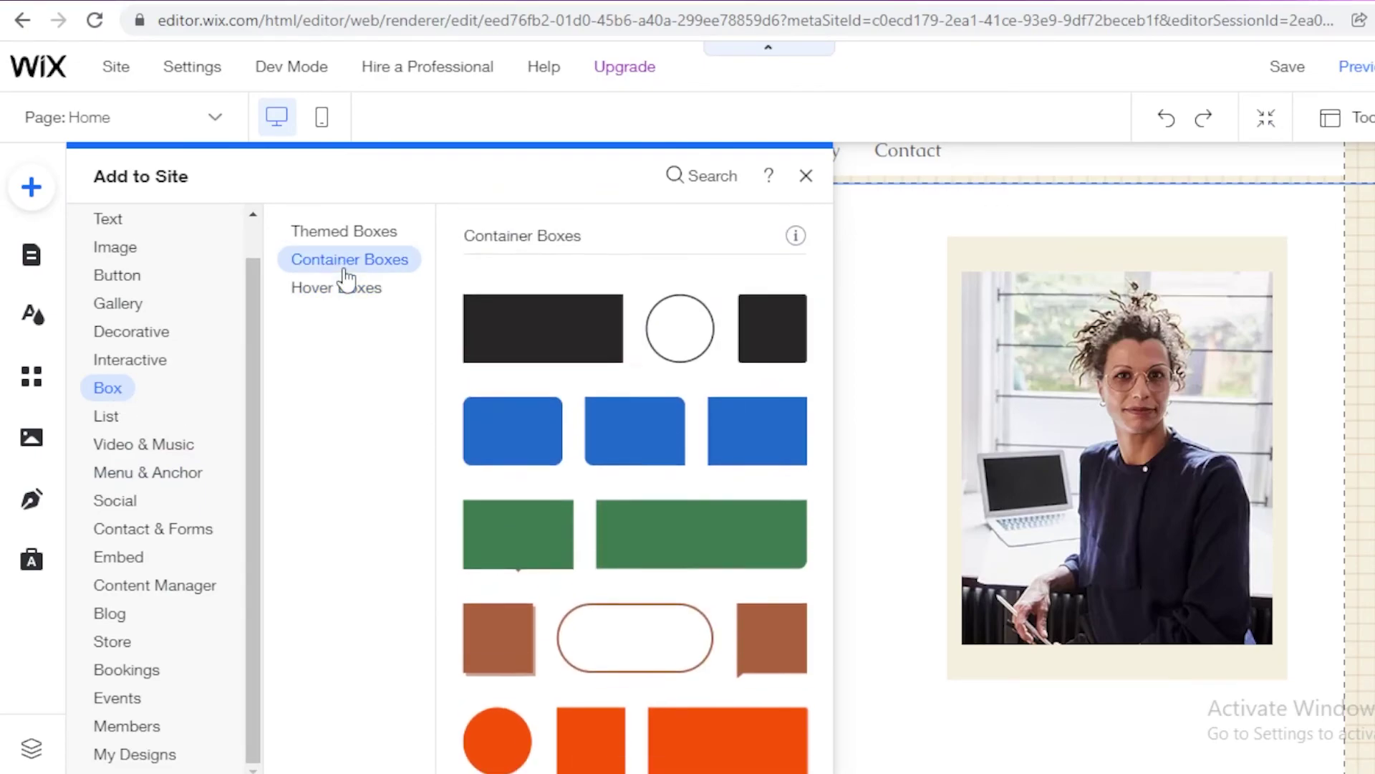
mouse_move(341, 246)
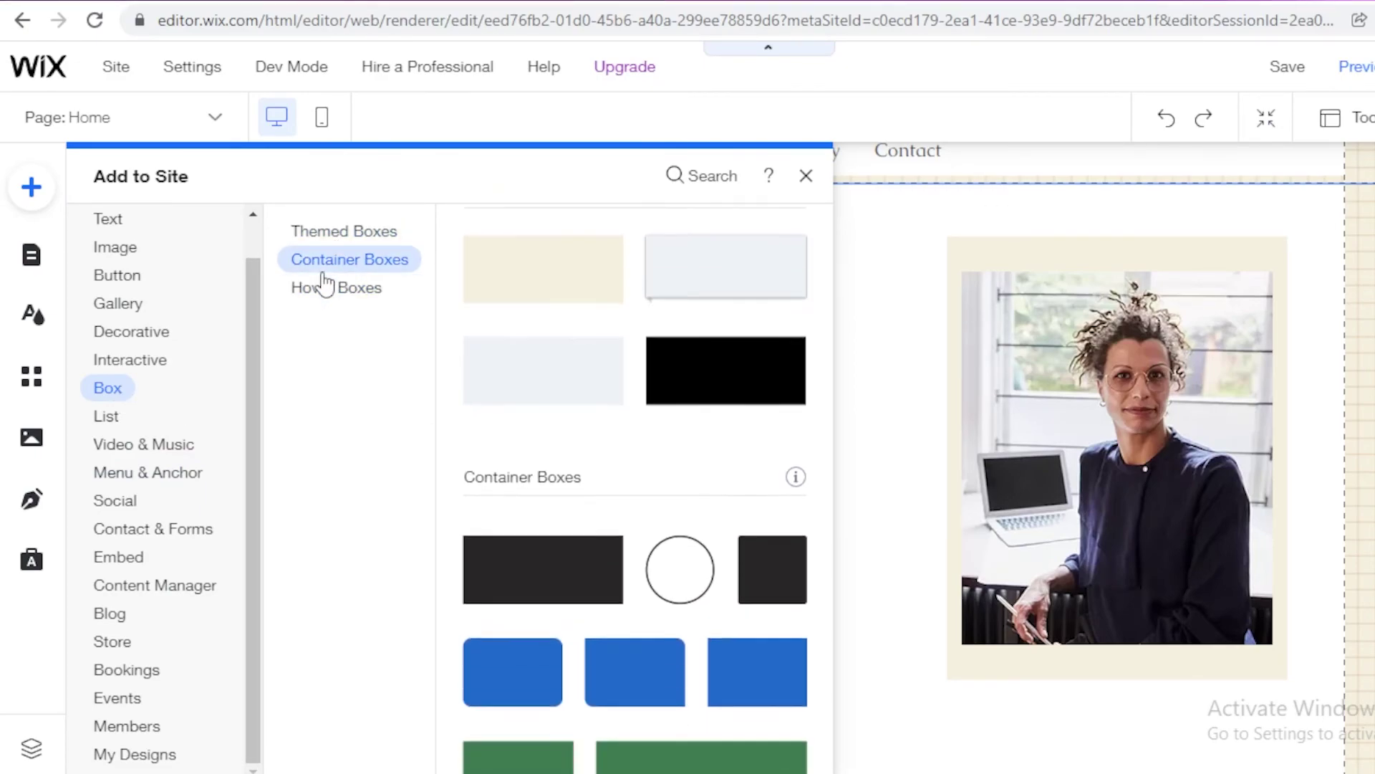
Step: Place a circle container box, duplicate it, and line the copy up to its left
mouse_move(332, 272)
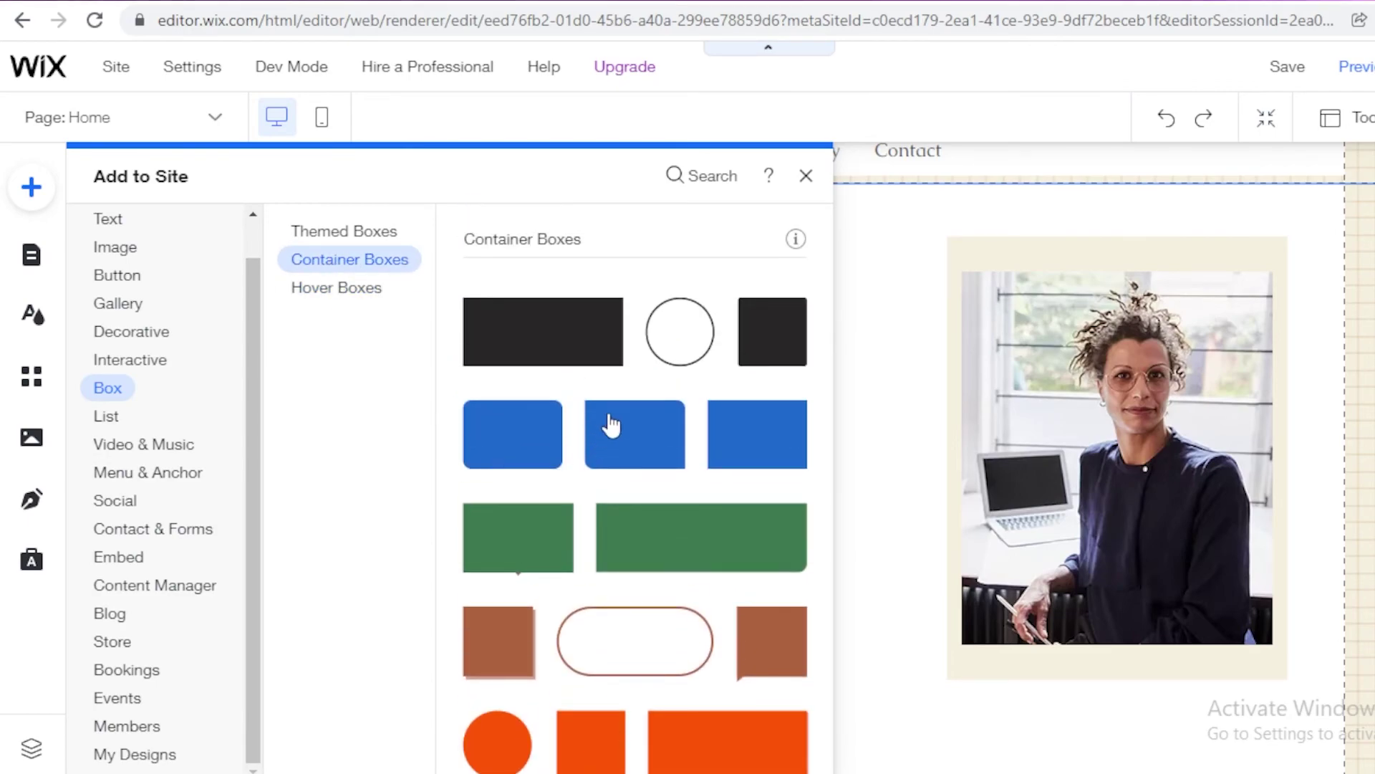
drag(679, 332, 900, 469)
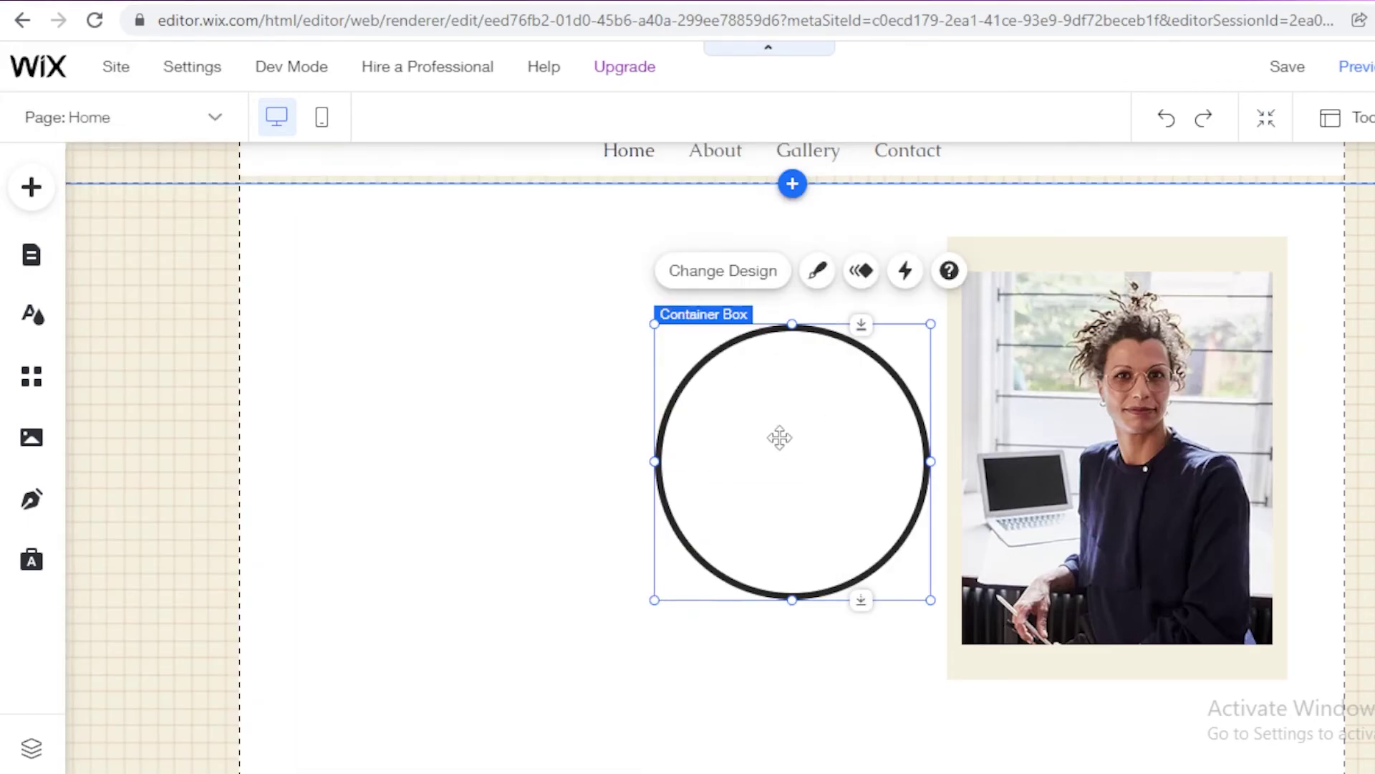
drag(780, 436, 841, 380)
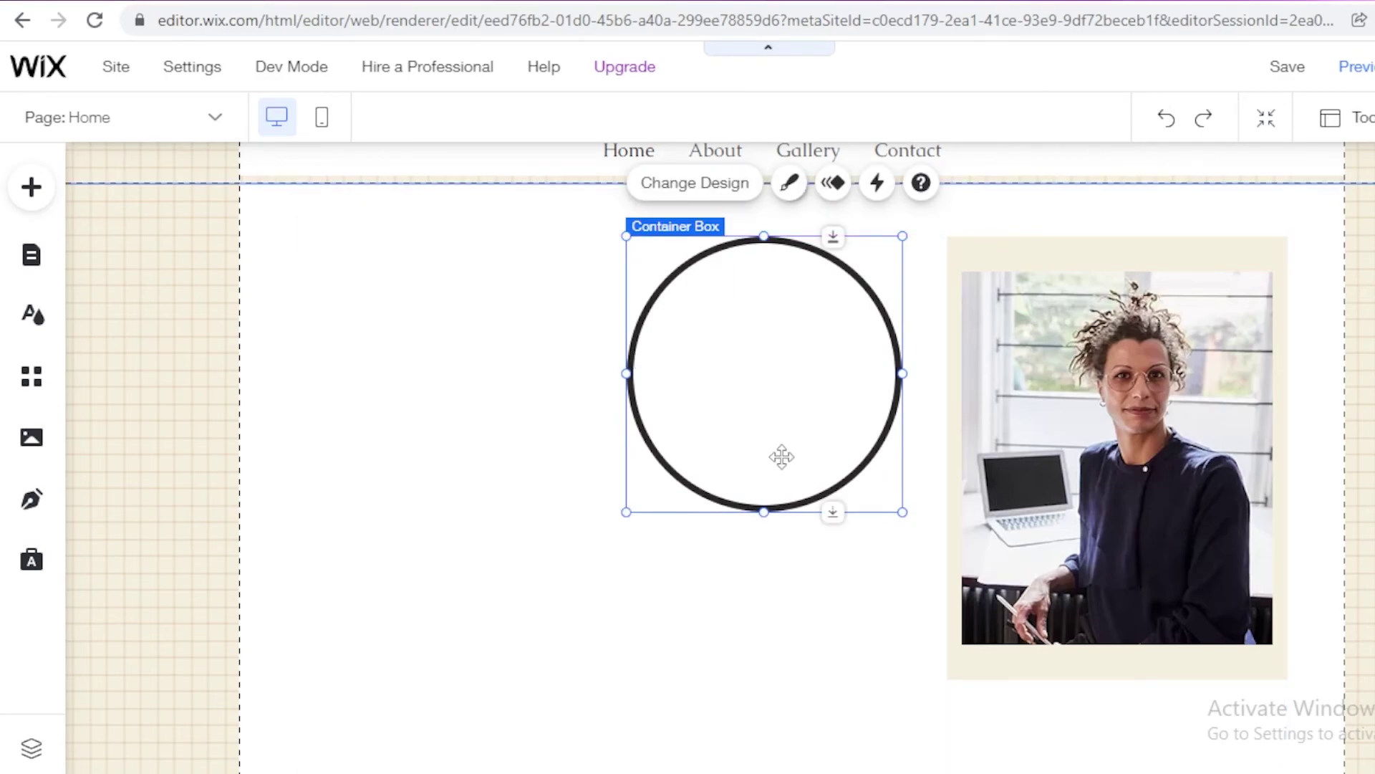
click(491, 415)
click(685, 378)
key(ctrl+d)
drag(715, 384, 375, 365)
click(767, 350)
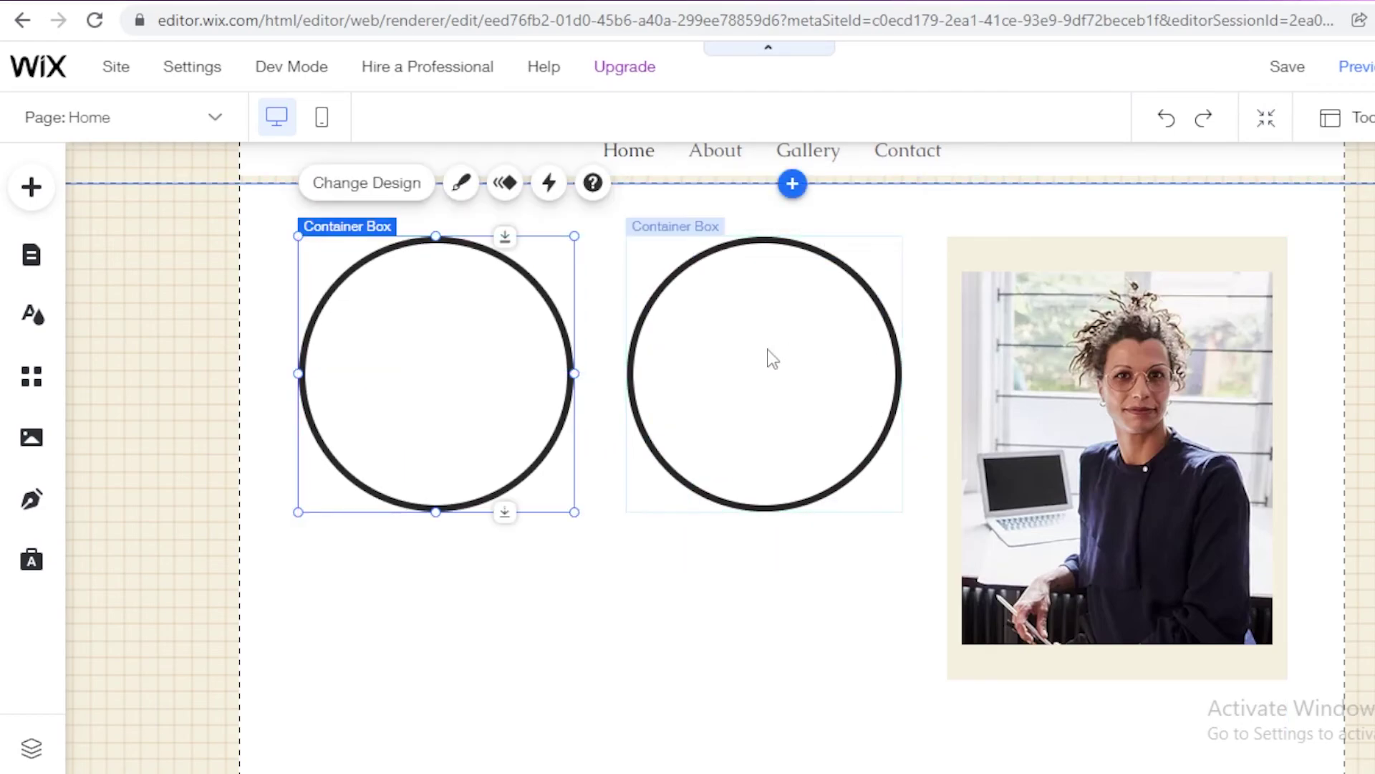
click(633, 528)
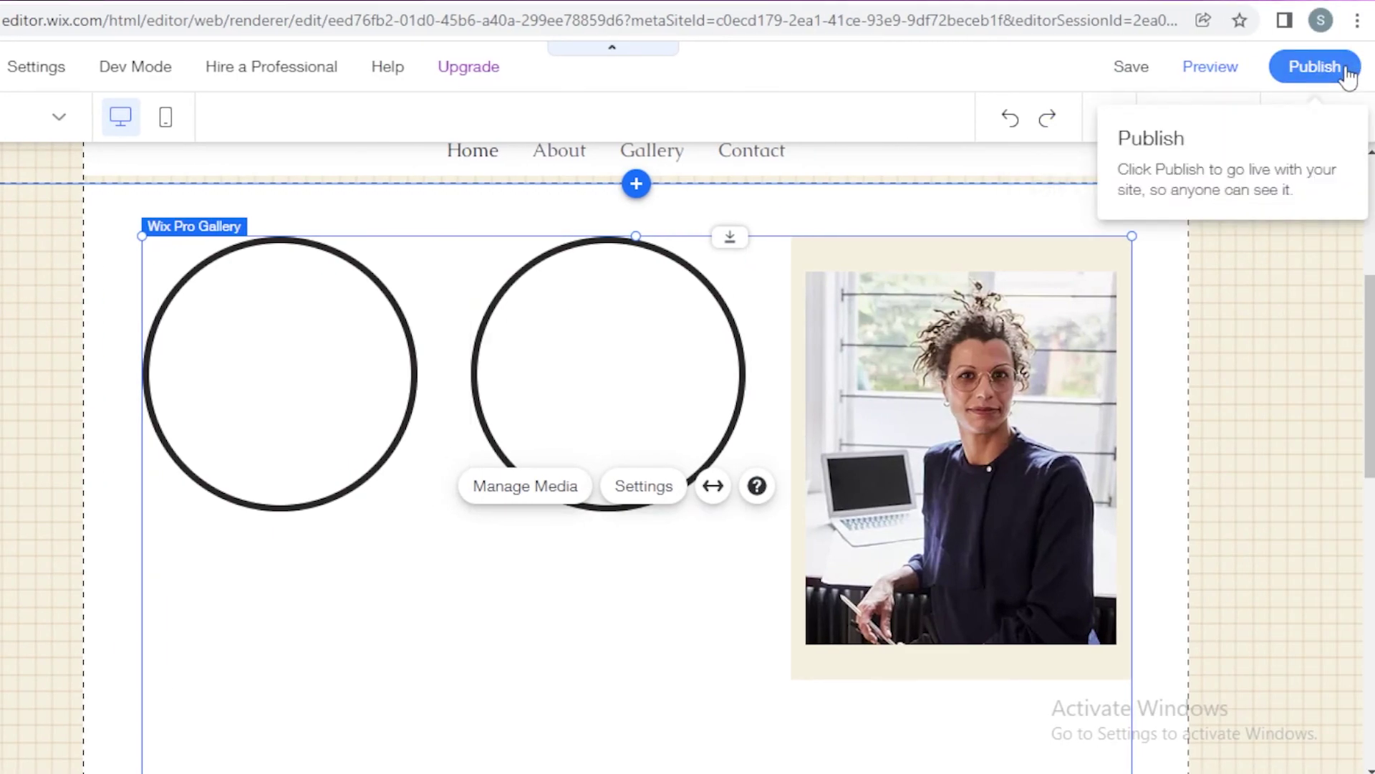
Step: Publish the art gallery site so it goes live at its public web address
click(1317, 67)
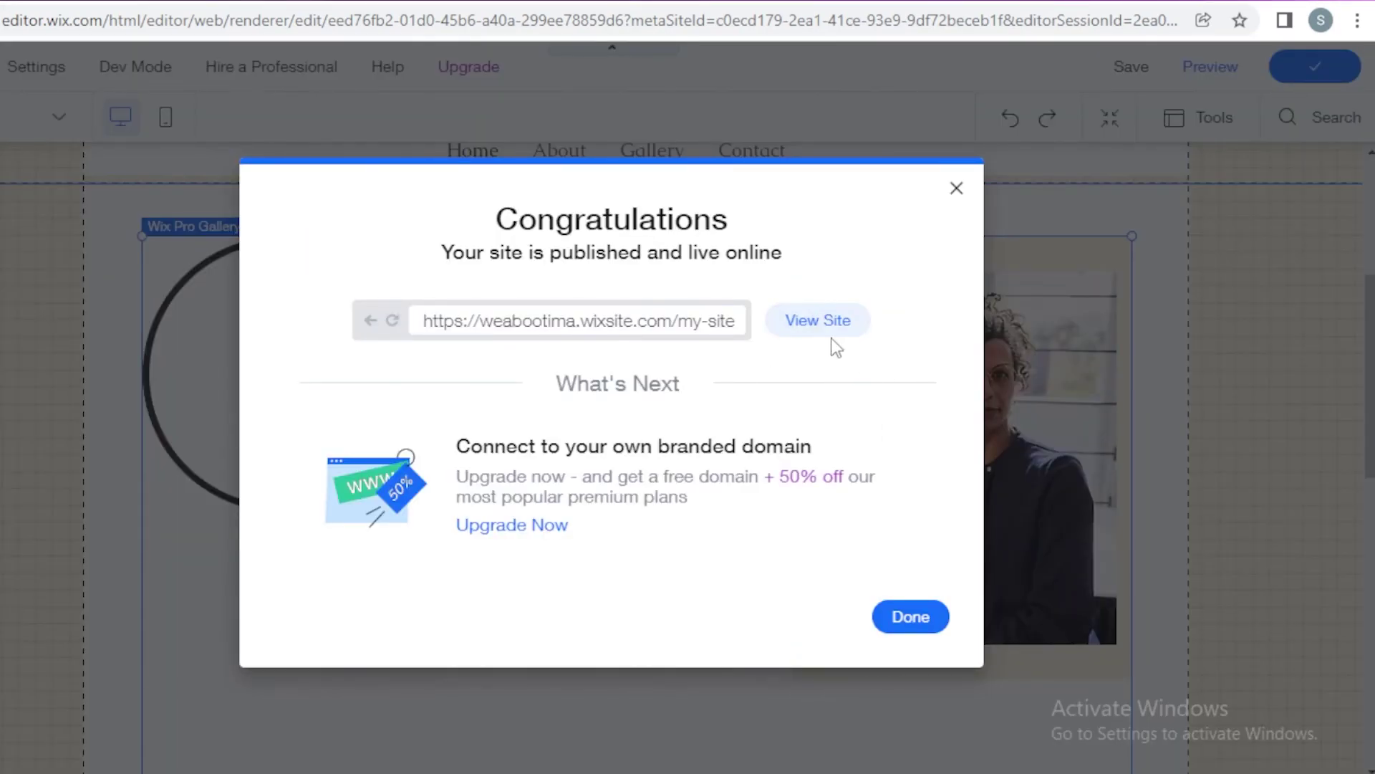
click(818, 321)
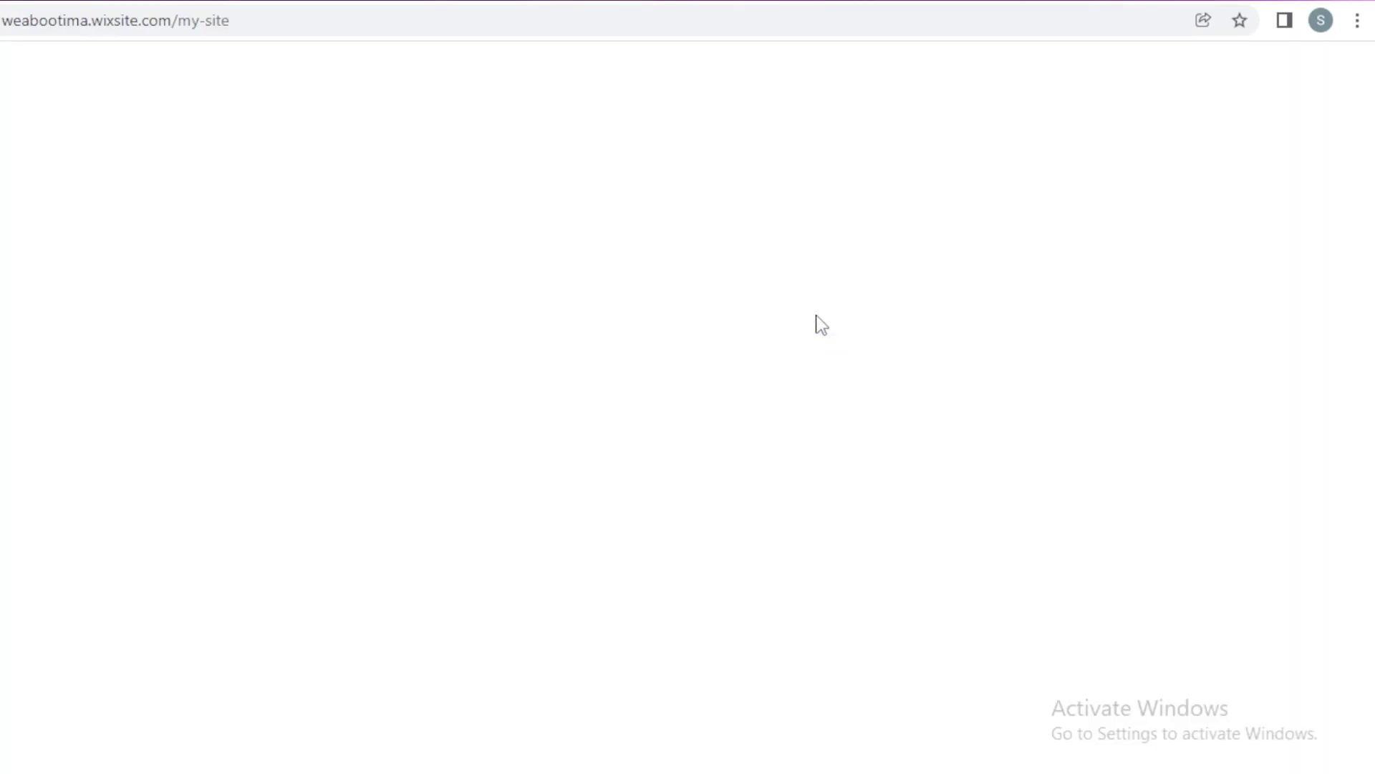